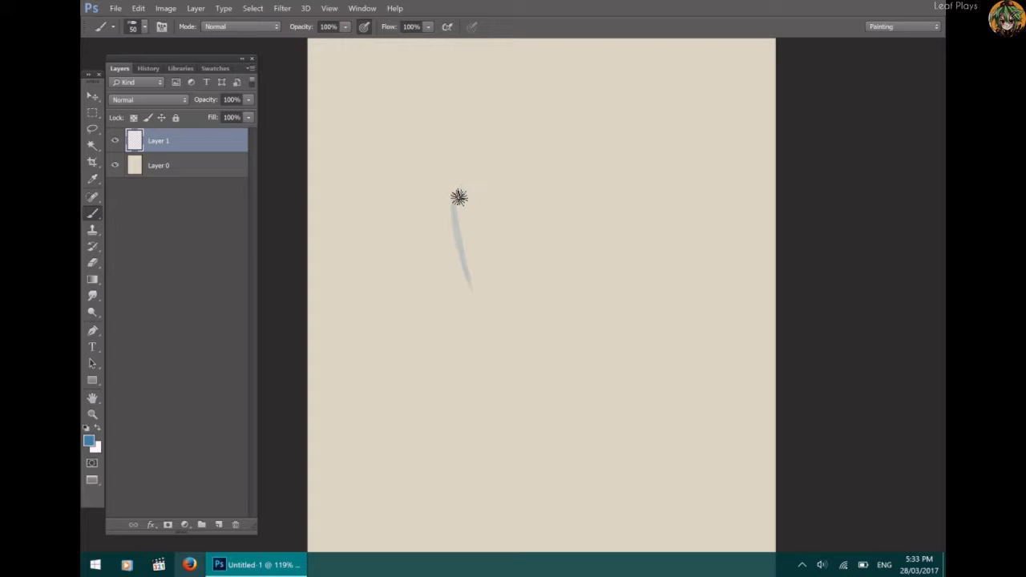
Undo the first trial stroke and sketch the head's rounded outline with short light-blue strokes using a size 40 brush.
key("ctrl+z")
key("e")
key("b")
left_click_drag(461, 217, 467, 262)
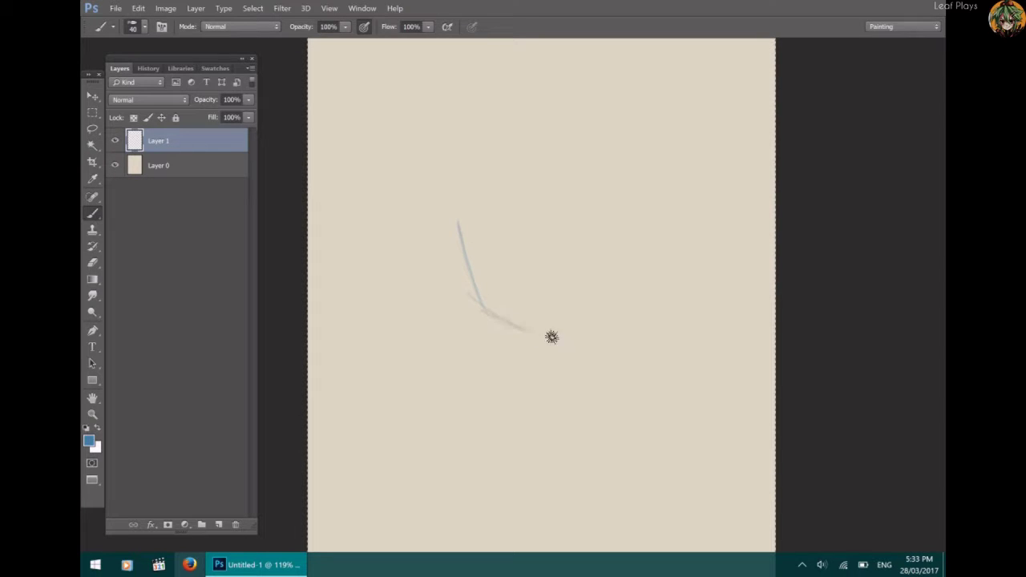
left_click_drag(482, 188, 467, 259)
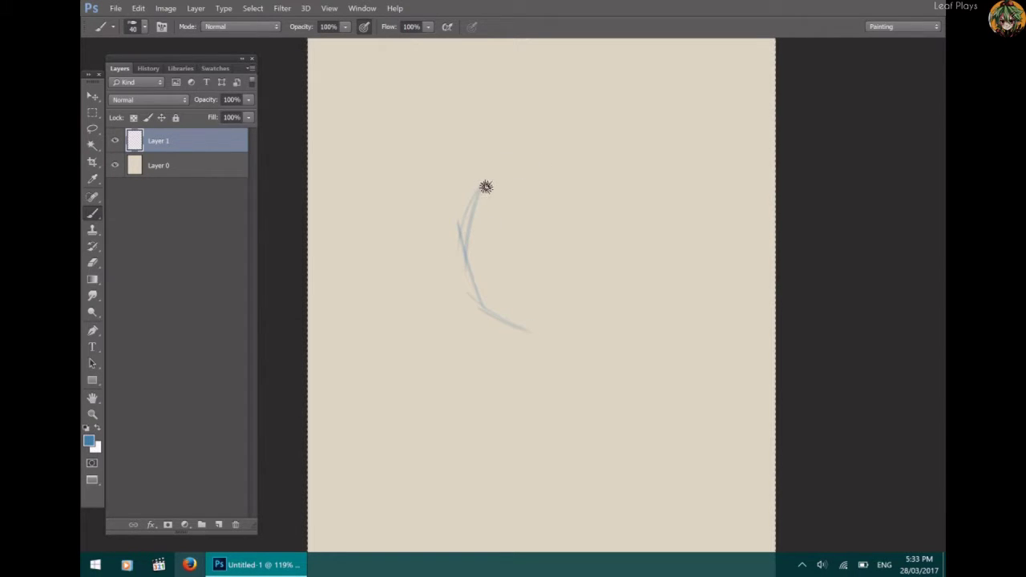
mouse_move(486, 188)
left_mouse_down()
mouse_move(516, 174)
mouse_move(587, 177)
mouse_move(576, 170)
mouse_move(602, 210)
mouse_move(590, 279)
left_mouse_up()
left_click_drag(535, 329, 592, 282)
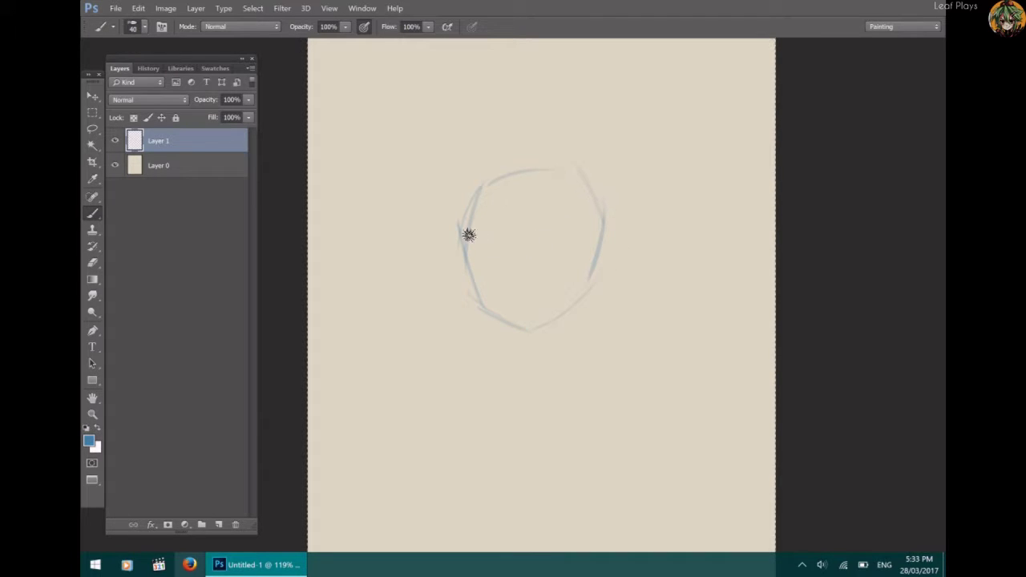
Sketch the jaw and both sides of the neck, plus a long slightly slanted shoulder line across the neck's base.
mouse_move(472, 277)
left_mouse_down()
mouse_move(499, 313)
mouse_move(539, 327)
mouse_move(485, 302)
mouse_move(560, 337)
mouse_move(531, 306)
mouse_move(533, 365)
left_mouse_up()
left_click_drag(525, 326, 523, 369)
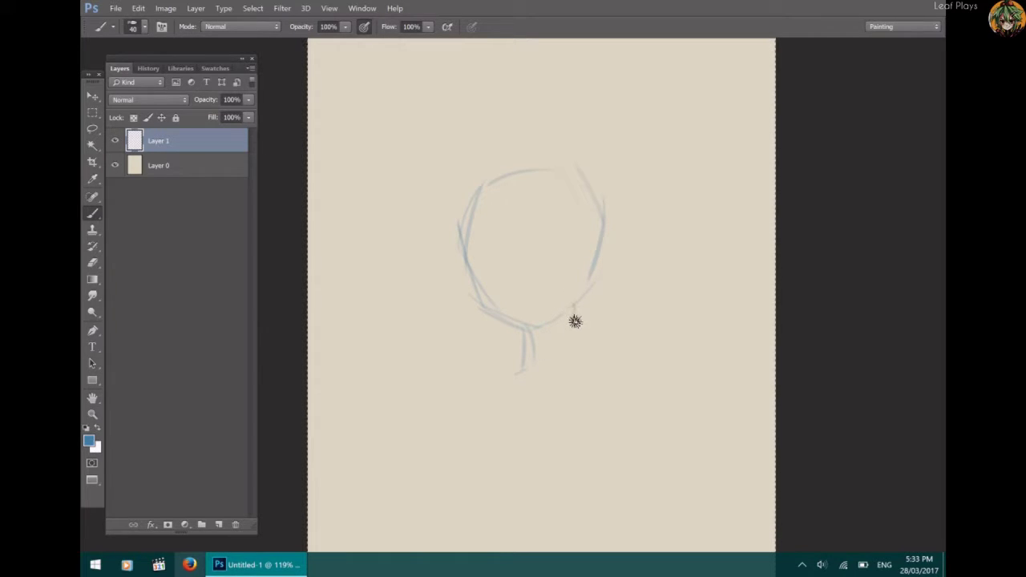
left_click_drag(574, 304, 568, 345)
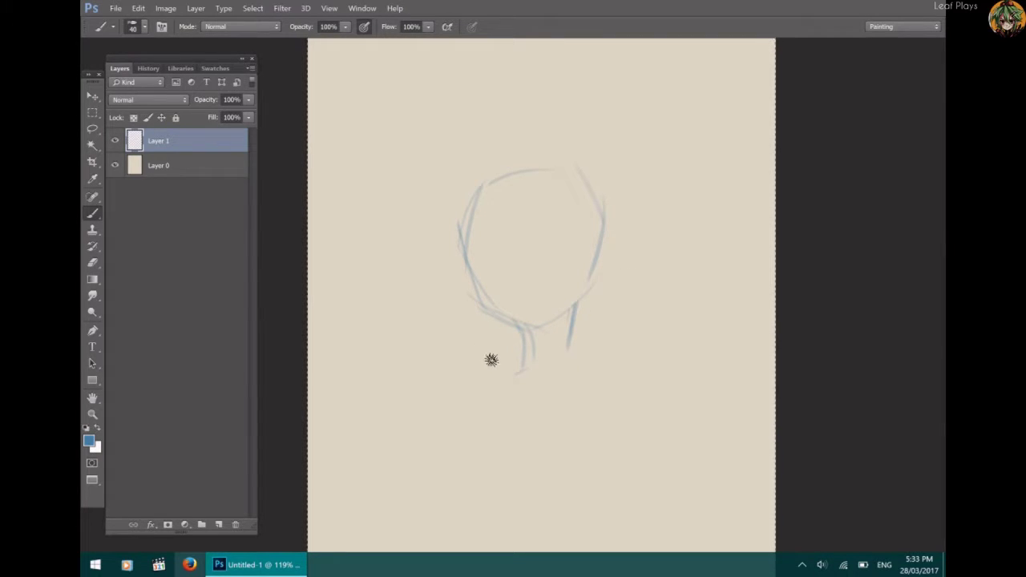
left_click_drag(459, 347, 610, 367)
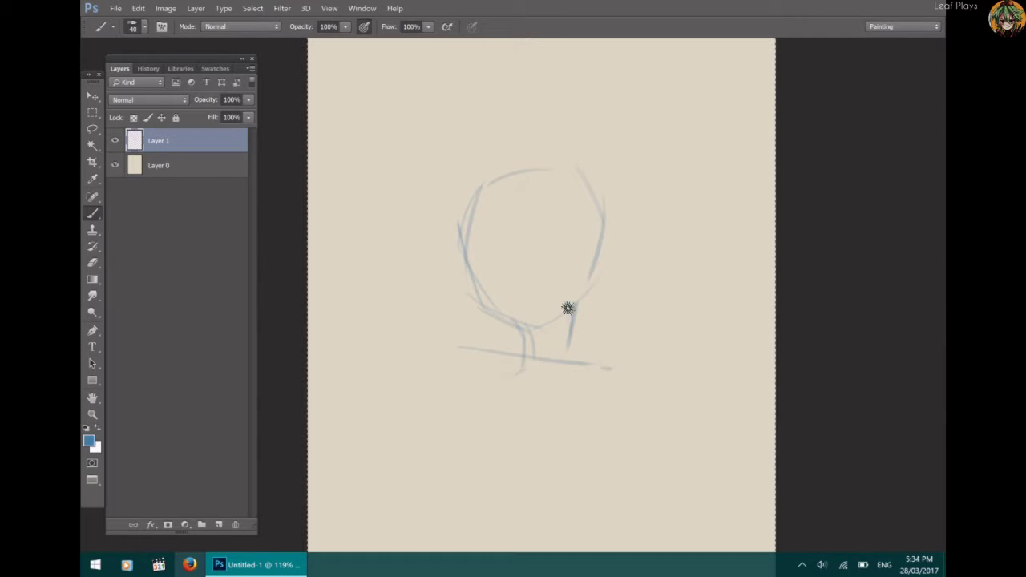
Sketch an ear on each side of the head and add short hair-guide marks above the forehead.
left_click_drag(531, 143, 522, 154)
mouse_move(604, 251)
left_mouse_down()
mouse_move(589, 281)
mouse_move(614, 272)
left_mouse_up()
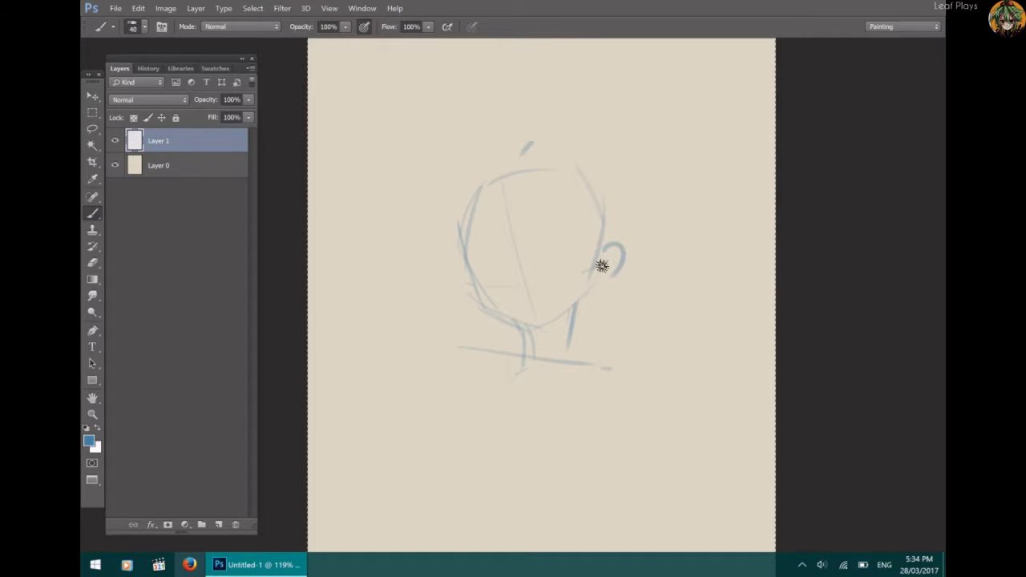
left_click_drag(470, 275, 465, 298)
left_click_drag(481, 184, 490, 145)
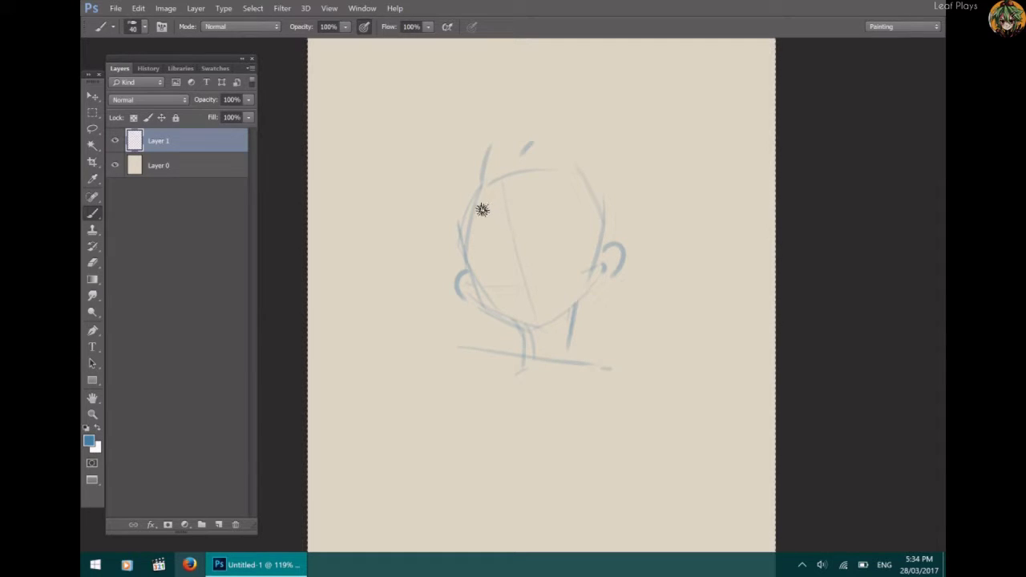
Draw long diagonal fringe strands sweeping from the top of the head across the face to the opposite jaw.
left_click_drag(482, 209, 561, 314)
left_click_drag(486, 178, 581, 323)
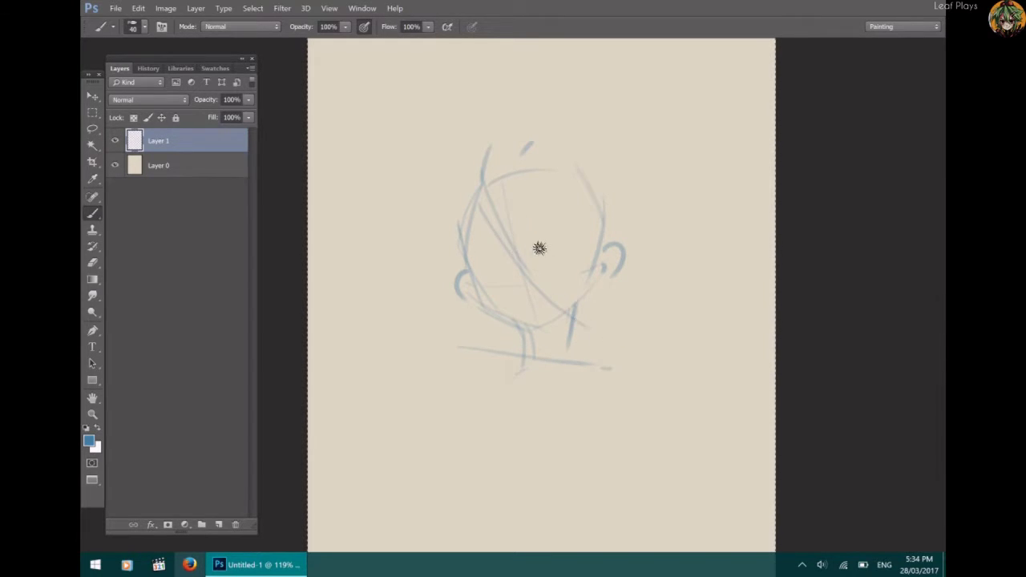
left_click_drag(518, 153, 586, 314)
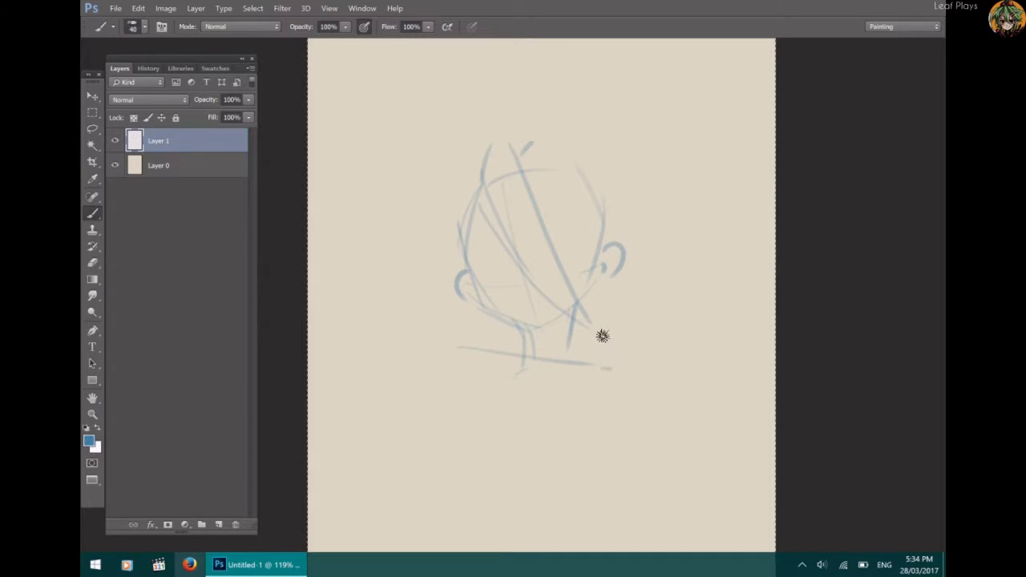
Extend the diagonal fringe past the jaw as a long lock running down over the right shoulder.
left_click_drag(648, 417, 628, 373)
left_click_drag(589, 316, 677, 416)
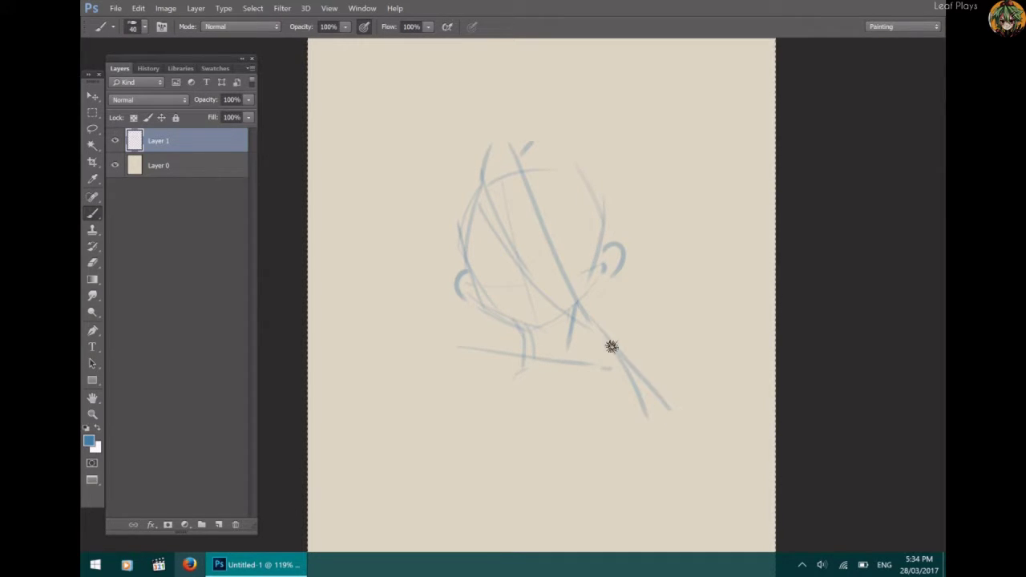
left_click_drag(582, 330, 648, 405)
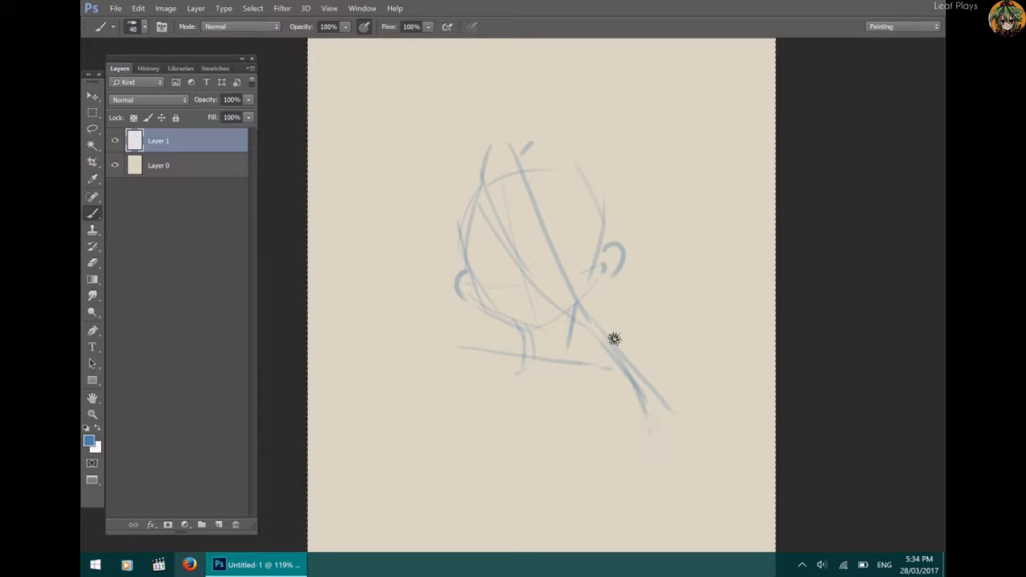
mouse_move(614, 339)
left_mouse_down()
mouse_move(683, 405)
mouse_move(668, 432)
left_mouse_up()
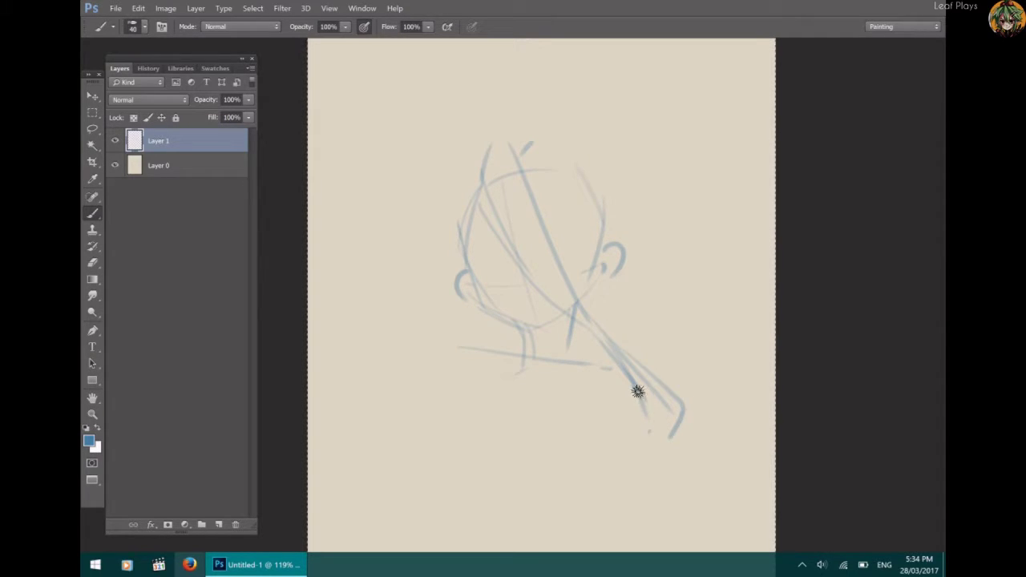
Lighten the lower end of the long lock over the shoulder with the size 60 eraser.
key("e")
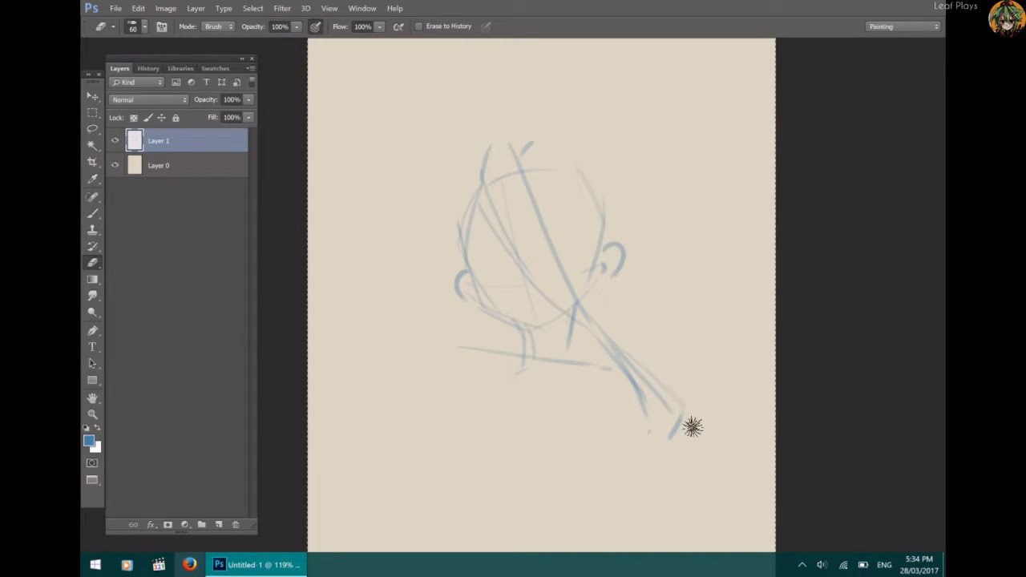
mouse_move(692, 426)
left_mouse_down()
mouse_move(674, 442)
mouse_move(612, 350)
mouse_move(633, 390)
mouse_move(618, 369)
mouse_move(625, 403)
left_mouse_up()
key("b")
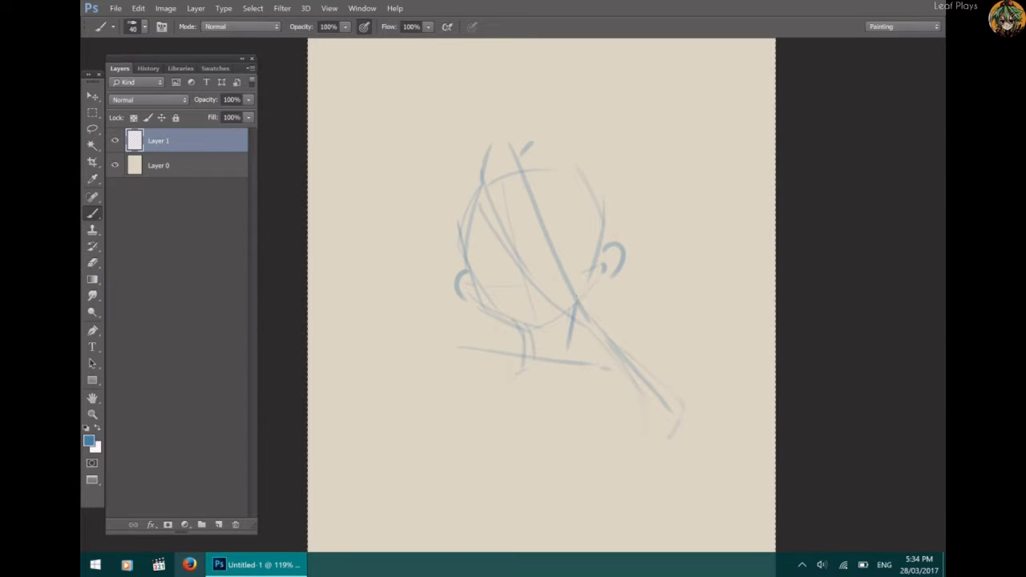
Sketch hair strands from the parting over the right side of the face and ear, tapering down toward the shoulder.
left_click_drag(526, 173, 587, 230)
key("ctrl+z")
left_click_drag(533, 208, 614, 233)
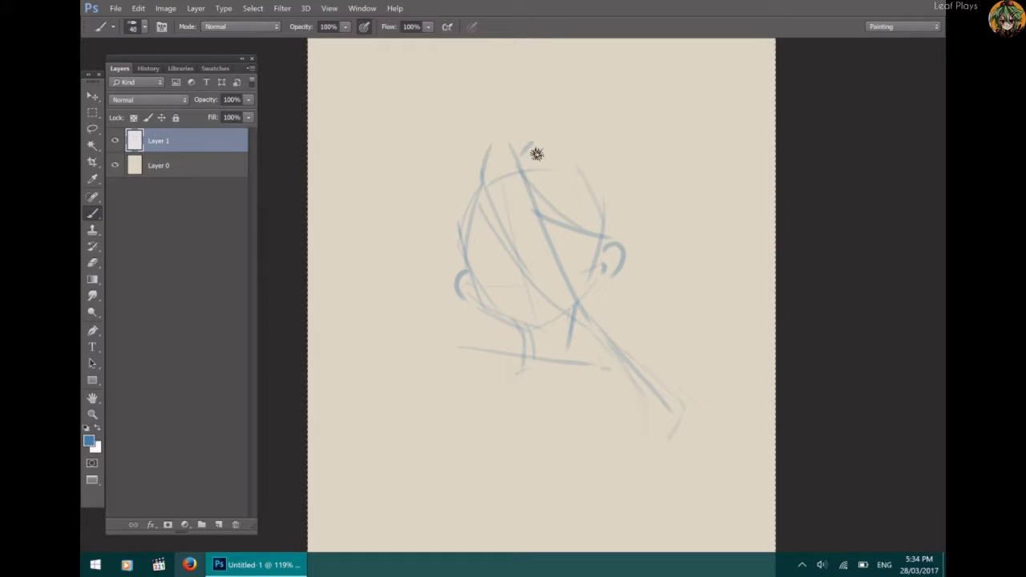
left_click_drag(530, 147, 626, 311)
left_click_drag(579, 172, 624, 298)
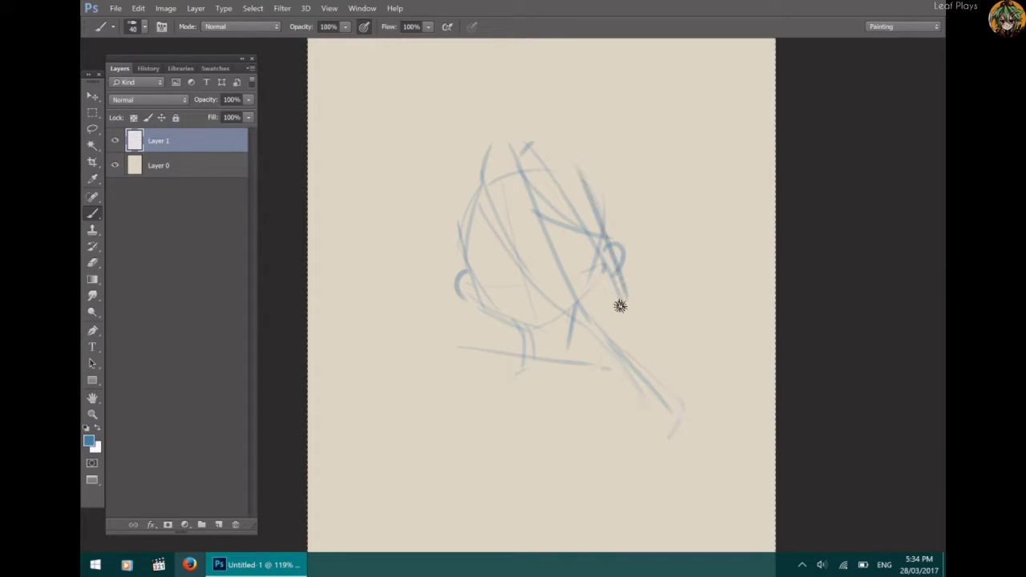
left_click_drag(593, 258, 616, 325)
left_click_drag(624, 290, 605, 338)
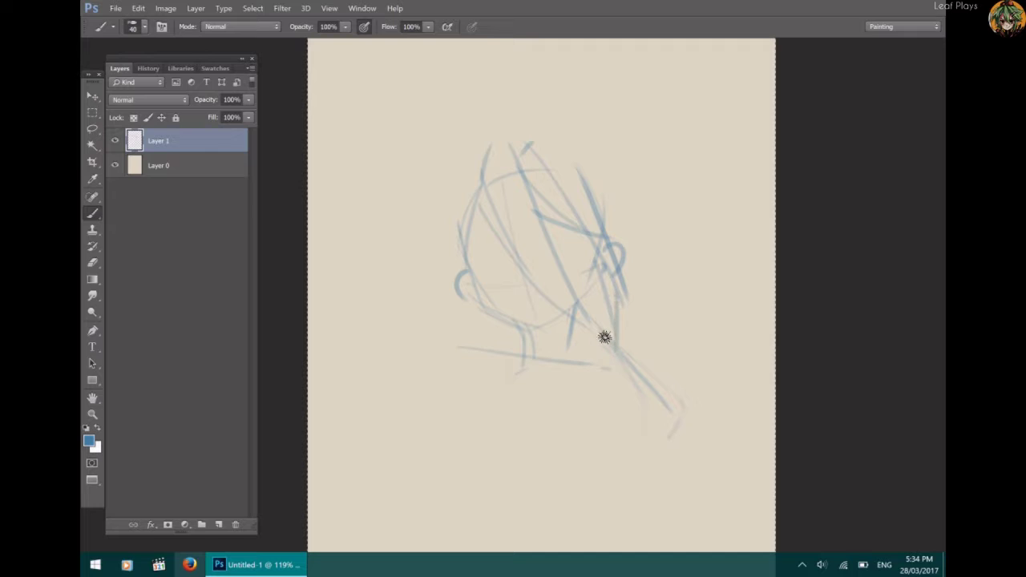
left_click_drag(622, 293, 654, 321)
Sketch the hair down the left side of the head to pointed tips beside the neck, with short hatching below the ear.
left_click_drag(482, 182, 465, 289)
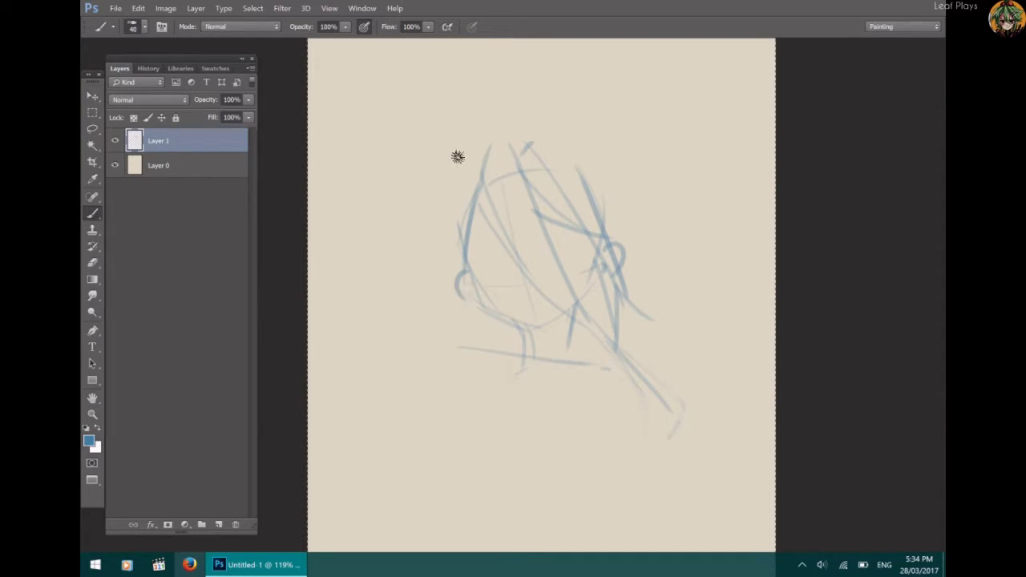
left_click_drag(468, 156, 457, 269)
mouse_move(494, 318)
left_mouse_down()
mouse_move(500, 376)
mouse_move(478, 323)
mouse_move(523, 403)
left_mouse_up()
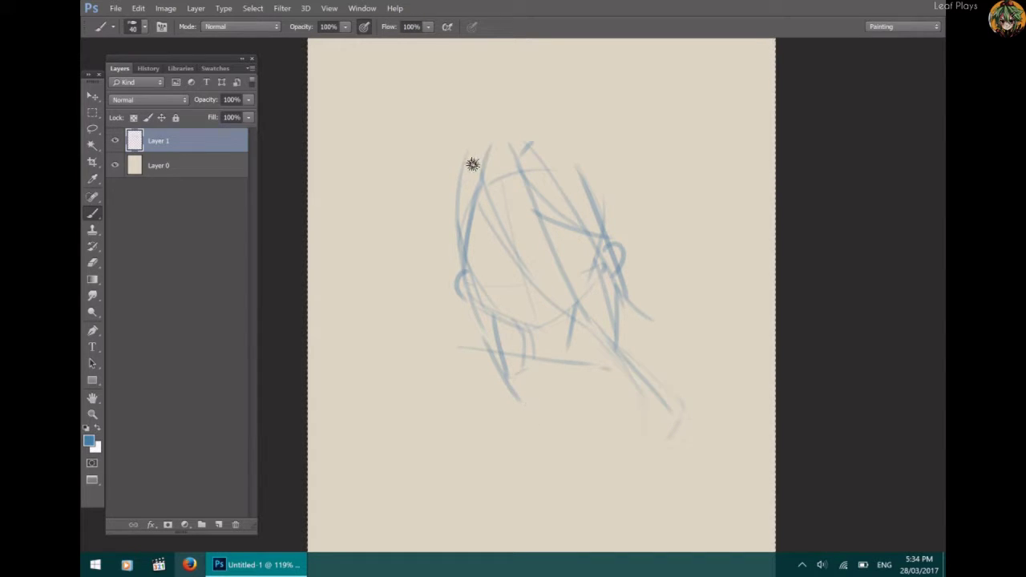
mouse_move(492, 135)
left_mouse_down()
mouse_move(454, 181)
mouse_move(425, 263)
left_mouse_up()
left_click_drag(457, 169, 424, 271)
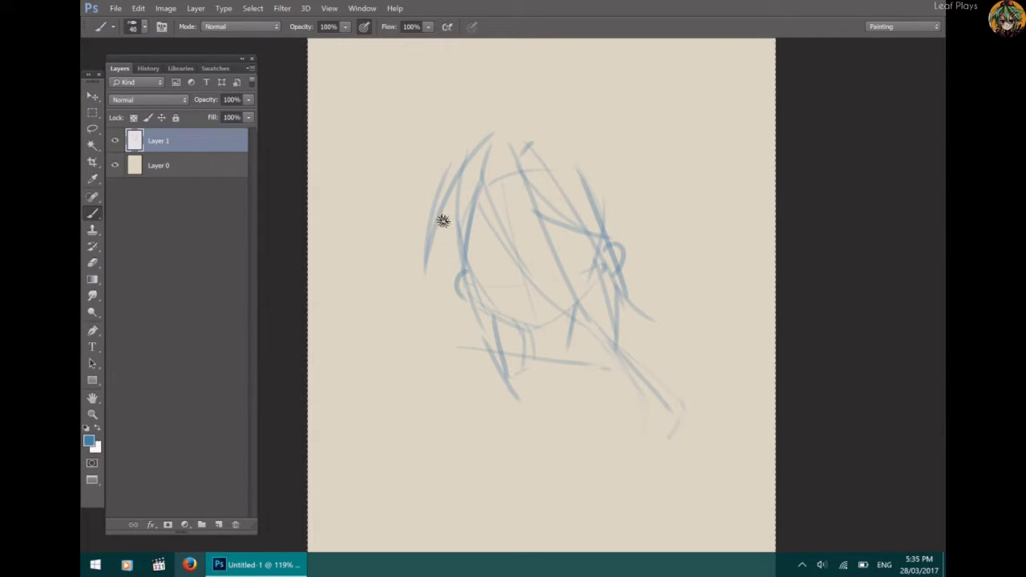
left_click_drag(449, 264, 406, 344)
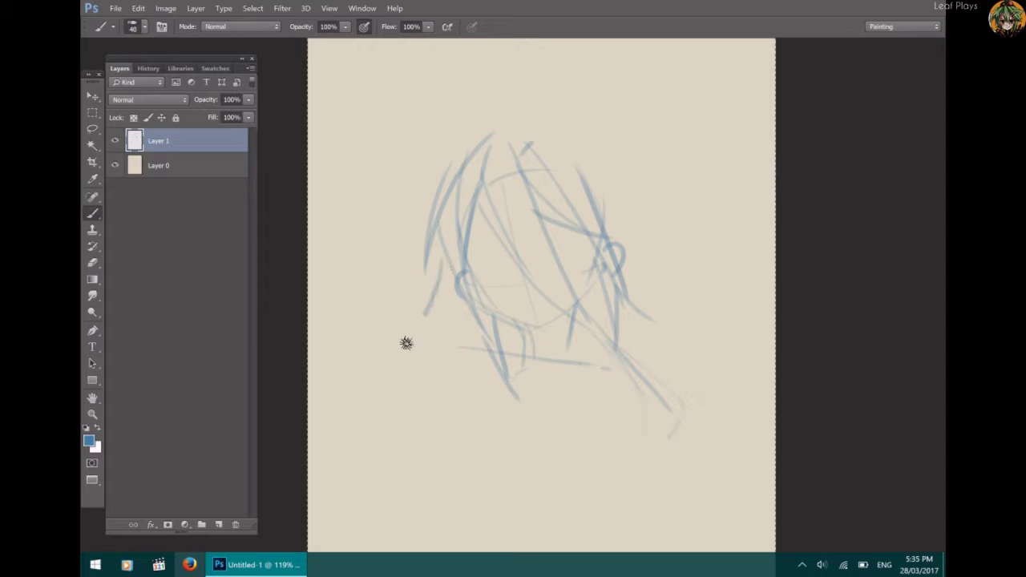
mouse_move(457, 280)
left_mouse_down()
mouse_move(401, 349)
mouse_move(447, 319)
mouse_move(485, 327)
left_mouse_up()
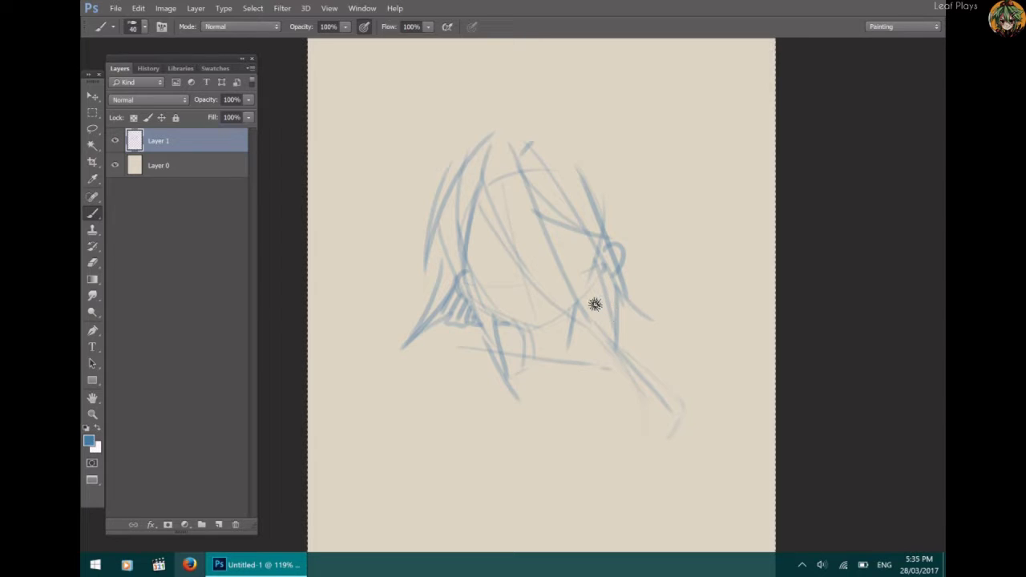
Sketch the left shoulder sloping down from the neck into a wide short sleeve.
left_click_drag(445, 338, 424, 371)
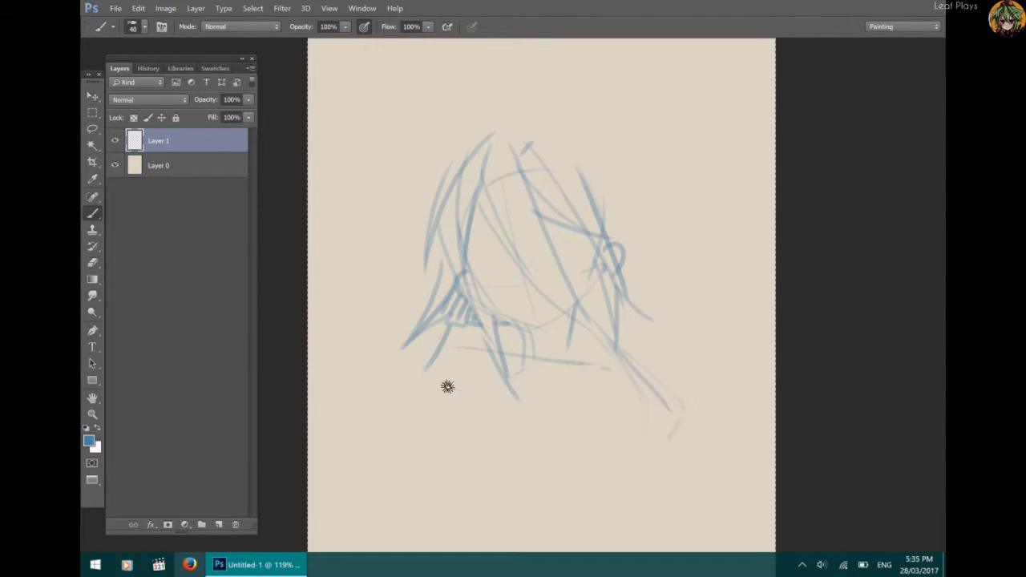
mouse_move(442, 360)
left_mouse_down()
mouse_move(351, 433)
mouse_move(344, 464)
mouse_move(358, 434)
mouse_move(370, 489)
left_mouse_up()
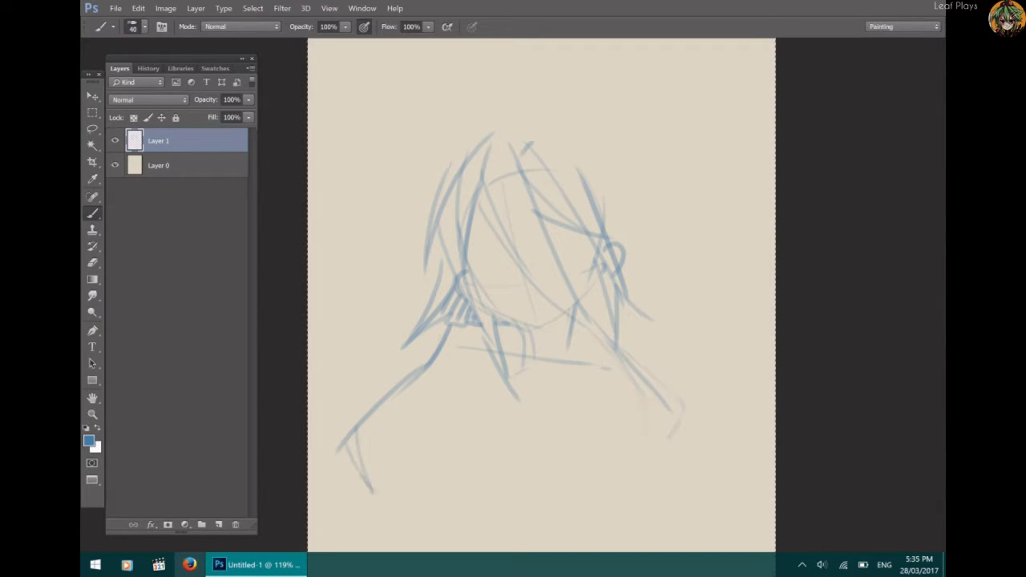
left_click_drag(481, 331, 431, 416)
left_click_drag(446, 379, 435, 470)
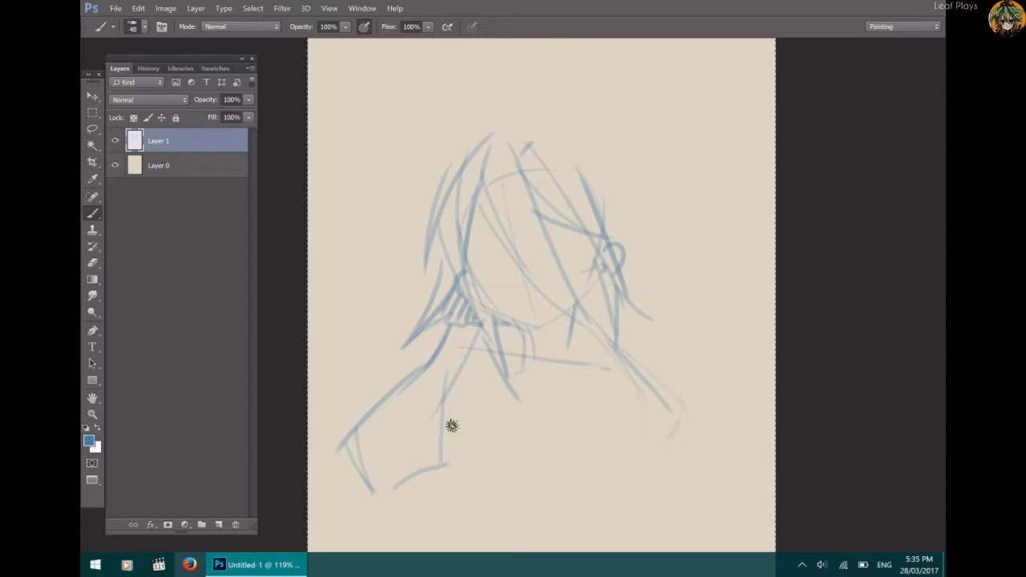
Close the sleeve's lower corner and sketch the thin forearm and hand extending below it.
mouse_move(446, 390)
left_mouse_down()
mouse_move(398, 481)
mouse_move(373, 487)
mouse_move(384, 523)
left_mouse_up()
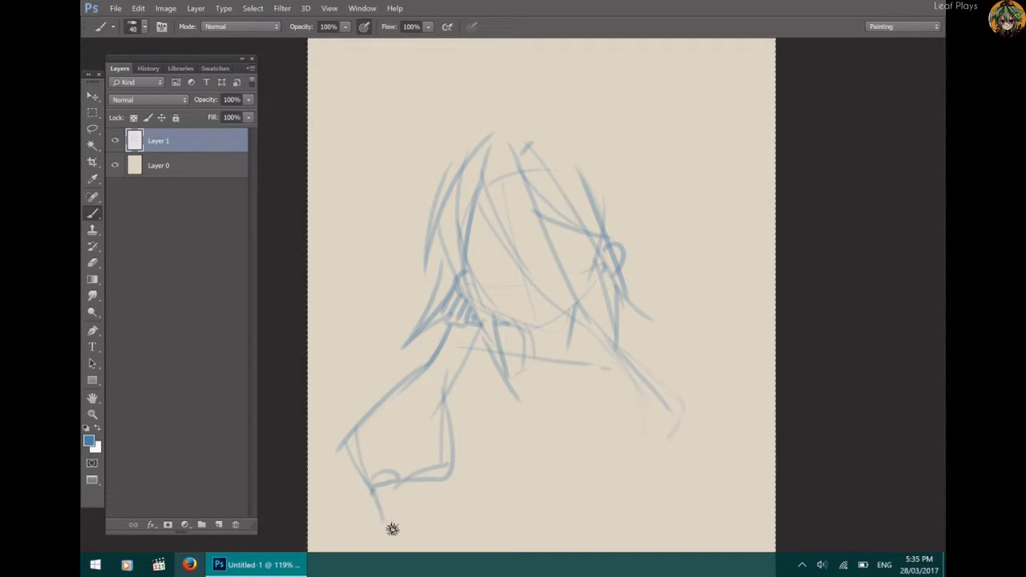
left_click_drag(388, 485, 401, 576)
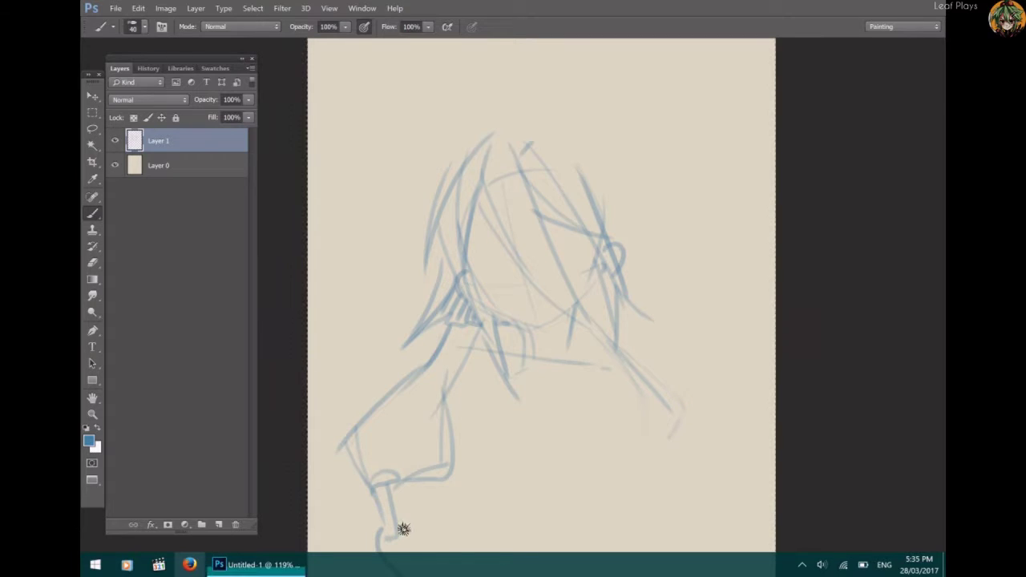
left_click_drag(399, 529, 419, 536)
left_click_drag(417, 537, 422, 552)
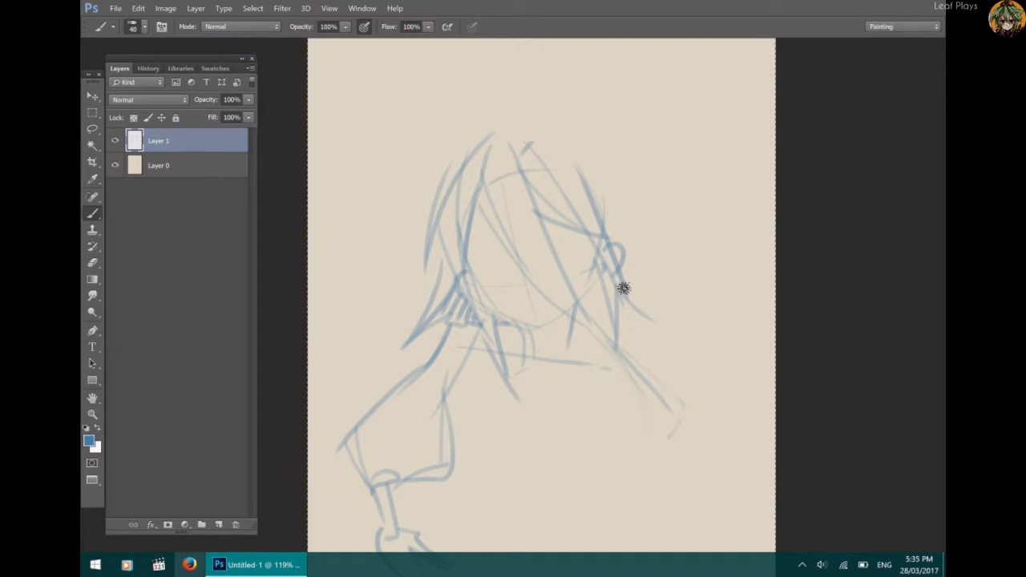
Strengthen the sleeve's inner edge and shoulder line, and add a fold line inside the sleeve.
left_click_drag(474, 351, 447, 378)
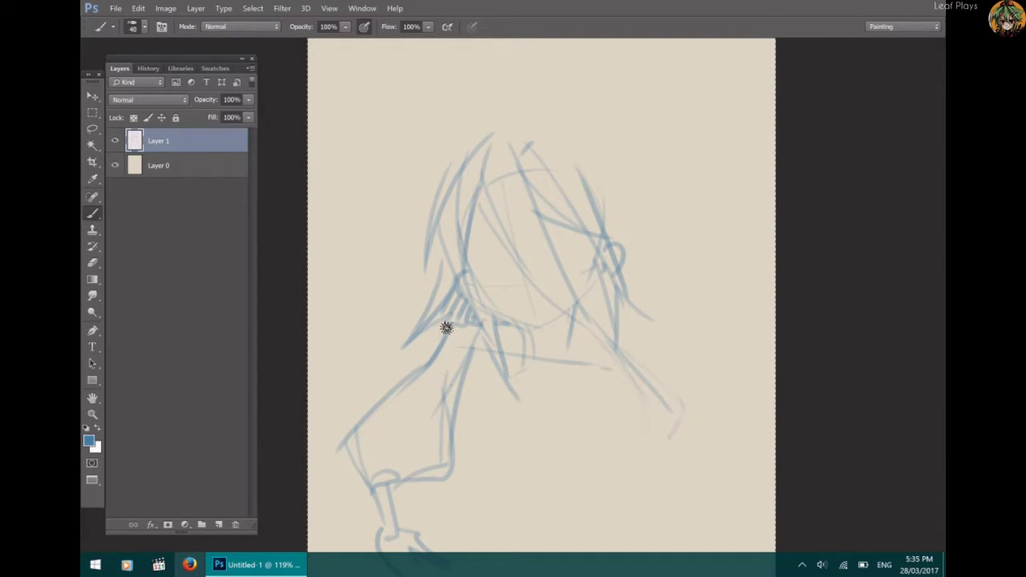
left_click_drag(446, 327, 361, 403)
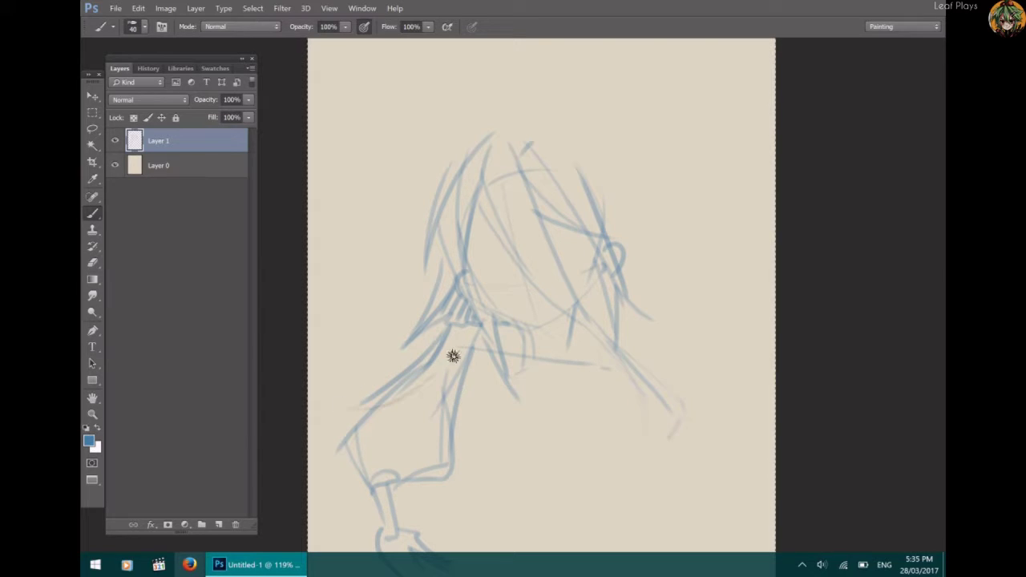
left_click_drag(391, 400, 374, 444)
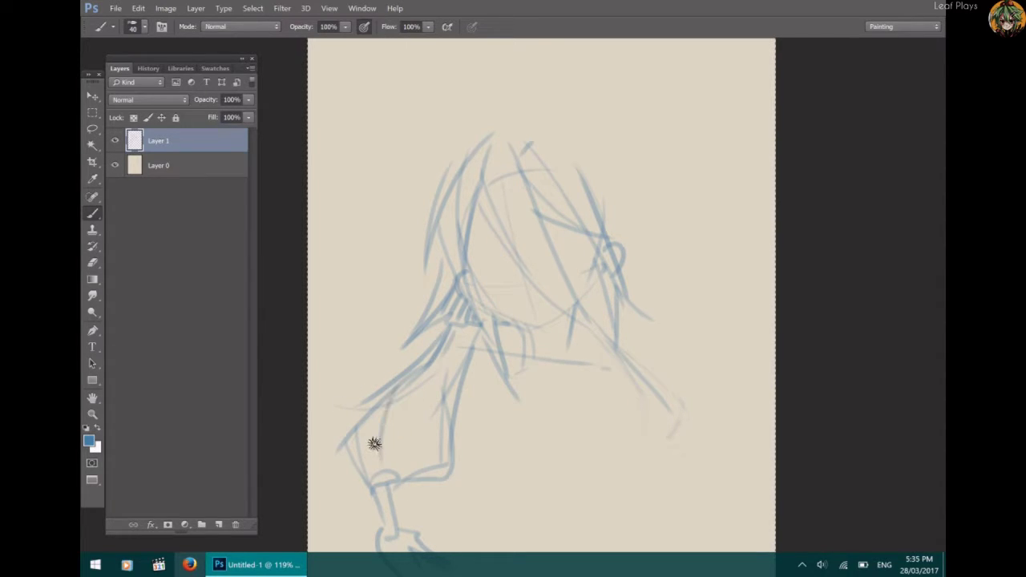
Lighten the sleeve's inner edge with the eraser and sketch a curved collar line from the shoulder across the neck's base.
key("e")
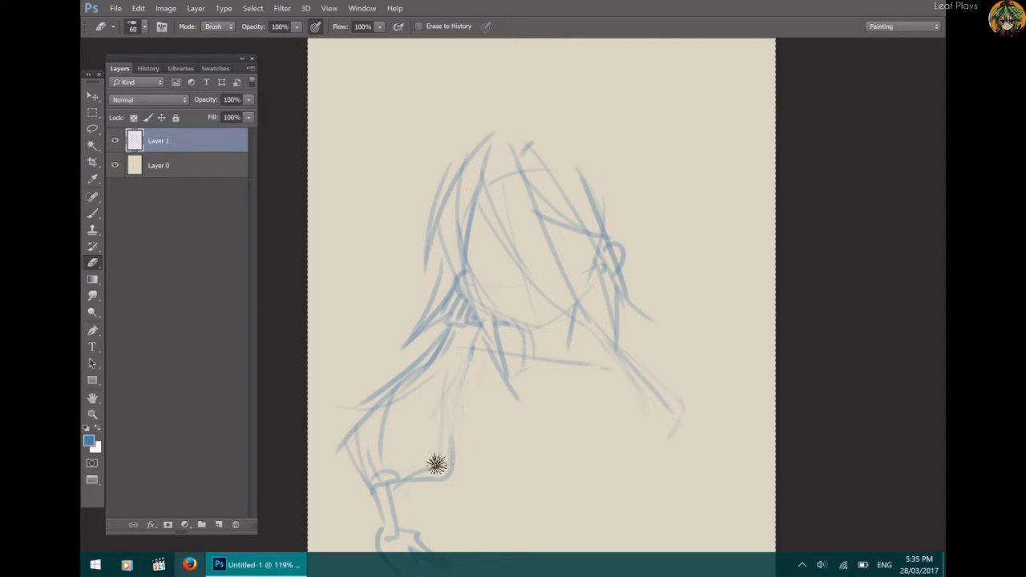
key("b")
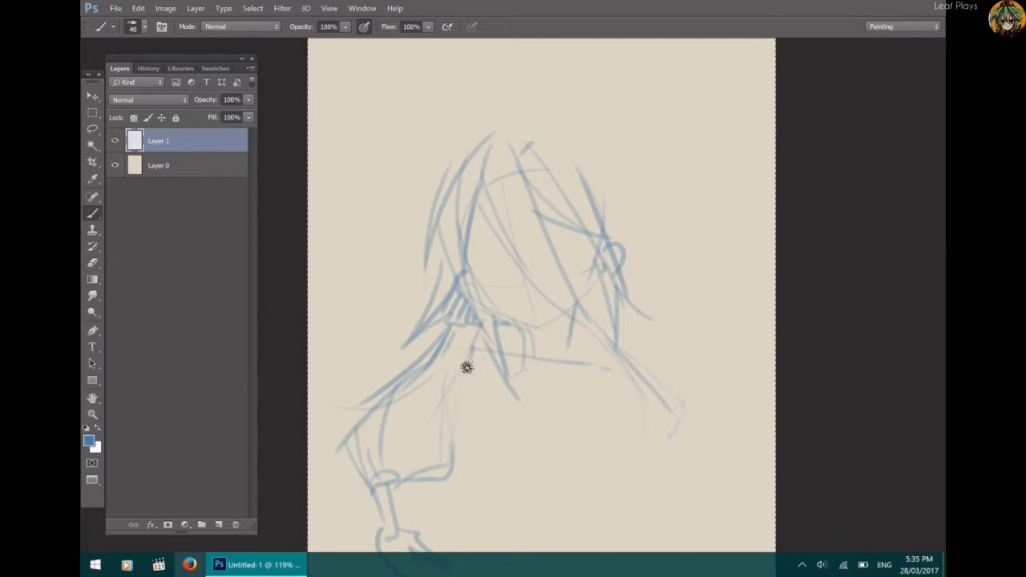
mouse_move(453, 372)
left_mouse_down()
mouse_move(527, 374)
mouse_move(501, 357)
mouse_move(527, 380)
left_mouse_up()
mouse_move(492, 348)
left_mouse_down()
mouse_move(512, 363)
mouse_move(472, 348)
left_mouse_up()
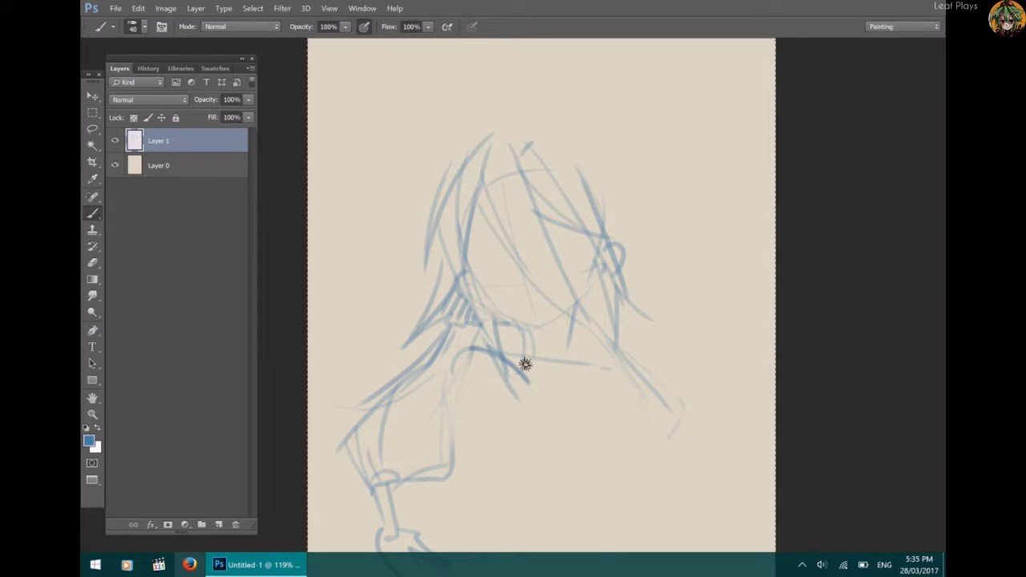
Sketch long fabric folds draping from the collar over the left chest, ending in a round flower ornament.
left_click_drag(542, 375, 510, 360)
mouse_move(457, 340)
left_mouse_down()
mouse_move(459, 409)
mouse_move(455, 331)
mouse_move(486, 423)
left_mouse_up()
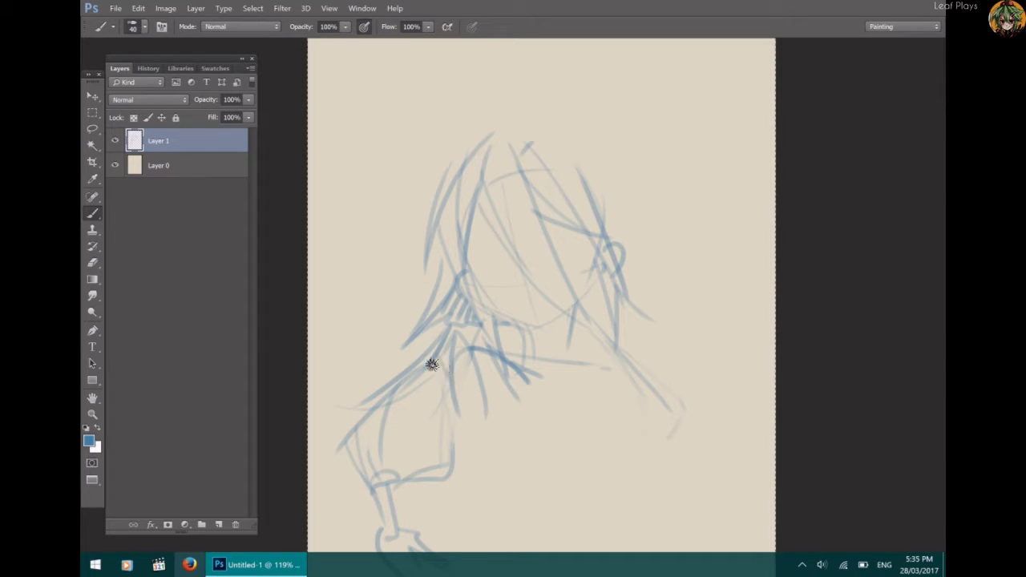
left_click_drag(449, 351, 437, 440)
left_click_drag(474, 347, 516, 441)
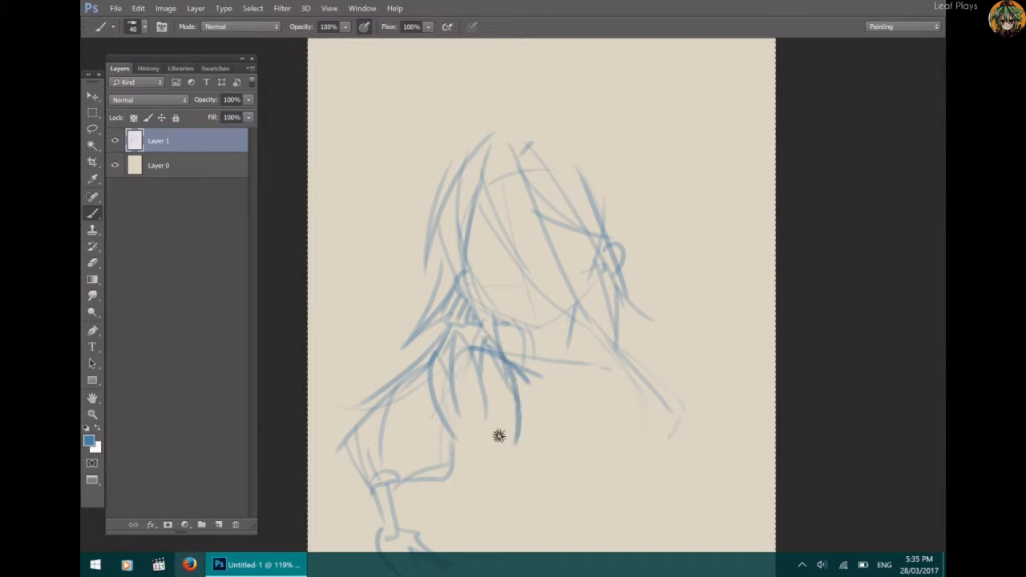
mouse_move(479, 410)
left_mouse_down()
mouse_move(513, 444)
mouse_move(478, 419)
mouse_move(465, 447)
mouse_move(490, 451)
mouse_move(473, 445)
mouse_move(481, 469)
mouse_move(479, 442)
mouse_move(466, 447)
mouse_move(477, 428)
mouse_move(479, 454)
mouse_move(490, 448)
mouse_move(492, 417)
mouse_move(498, 458)
mouse_move(479, 458)
left_mouse_up()
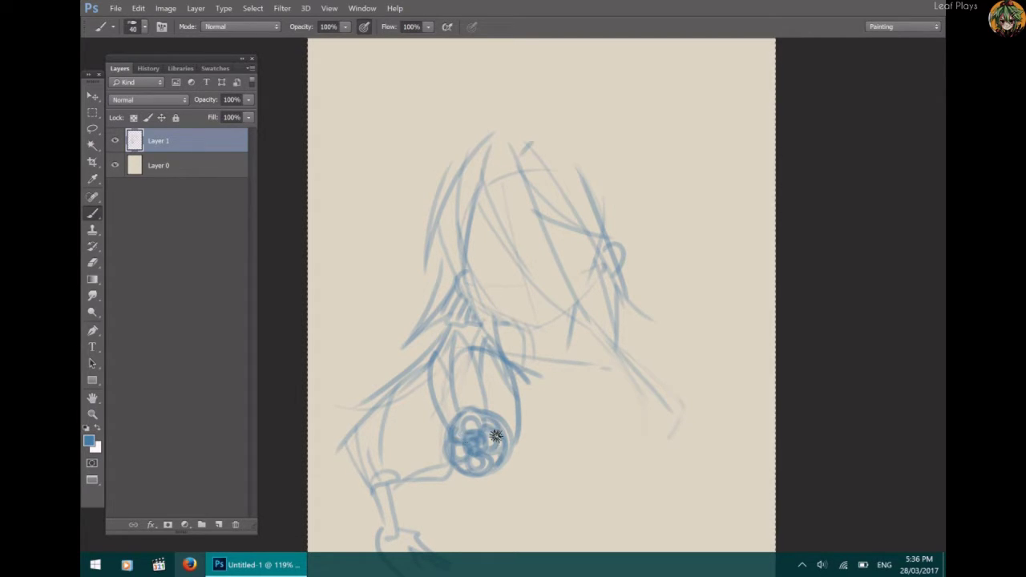
left_click_drag(437, 408, 445, 437)
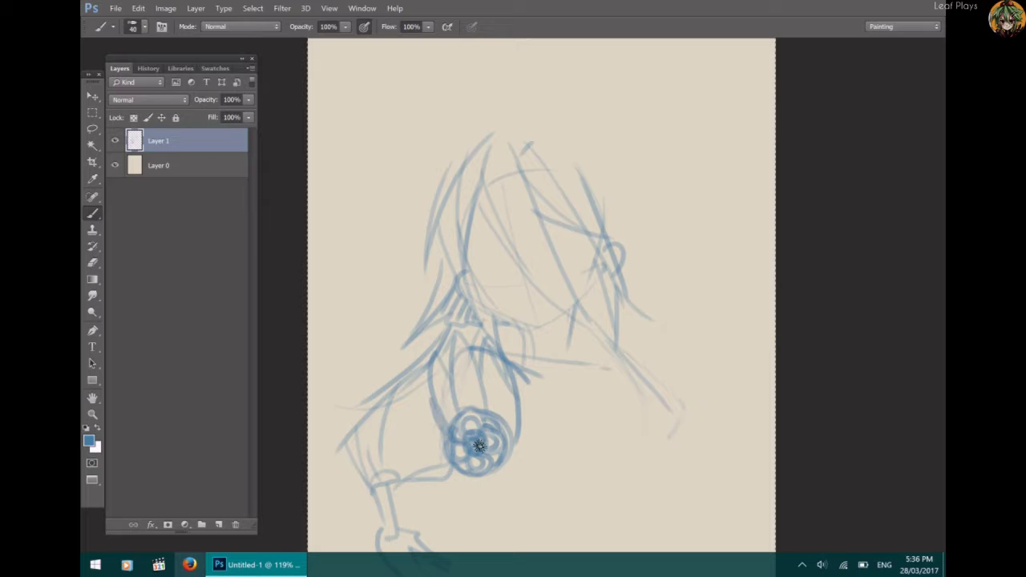
Sketch the torso's side lines below the round ornament and lighten them with the eraser.
left_click_drag(512, 379, 490, 556)
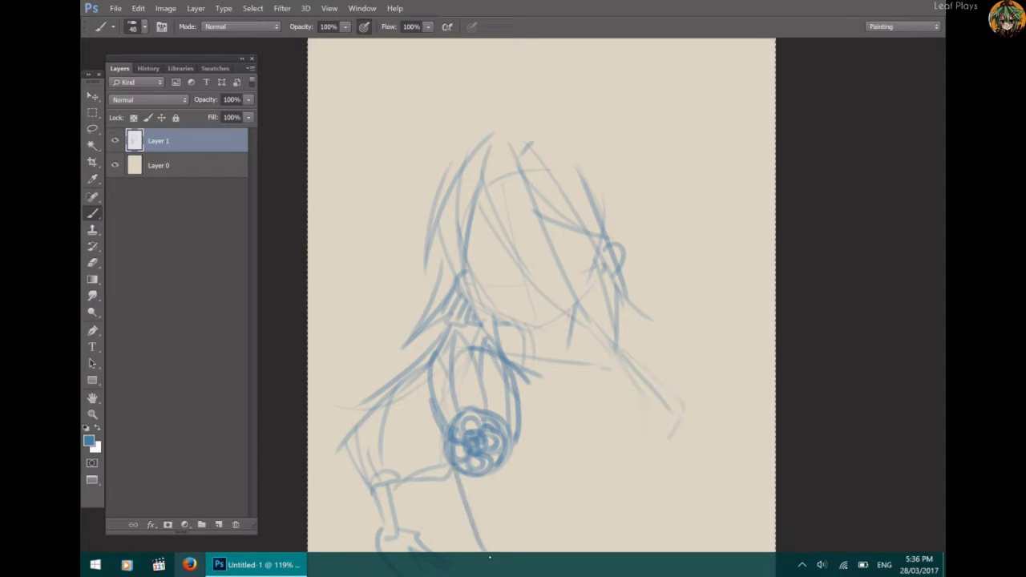
mouse_move(517, 446)
left_mouse_down()
mouse_move(522, 550)
mouse_move(503, 492)
left_mouse_up()
key("e")
left_click_drag(522, 456, 519, 547)
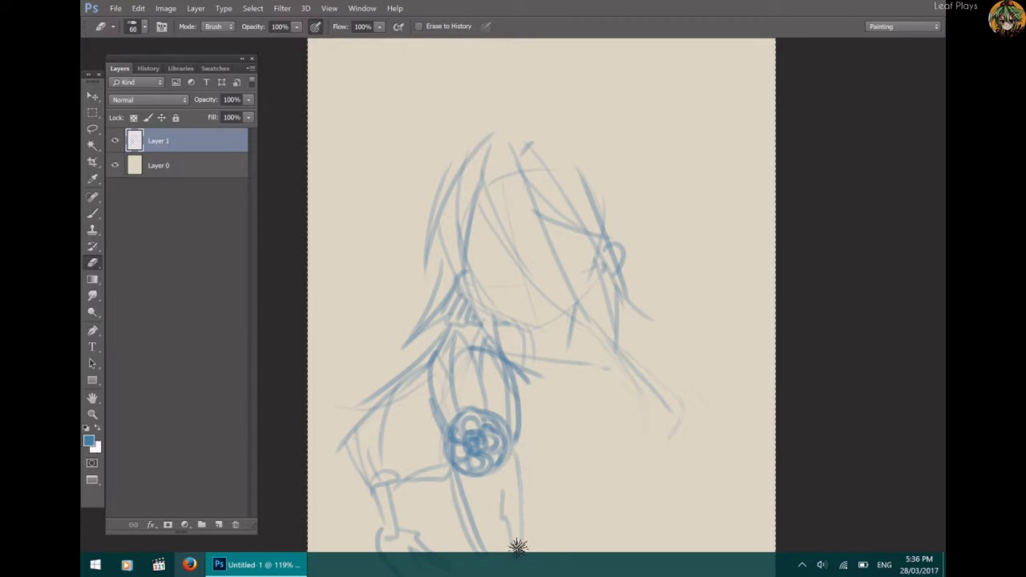
Sketch two straps descending from the collar toward the chest's centre, and strengthen the collar line and the neck's left side.
key("b")
left_click_drag(520, 358, 549, 412)
mouse_move(577, 356)
left_mouse_down()
mouse_move(566, 414)
mouse_move(576, 417)
left_mouse_up()
left_click_drag(591, 382, 586, 406)
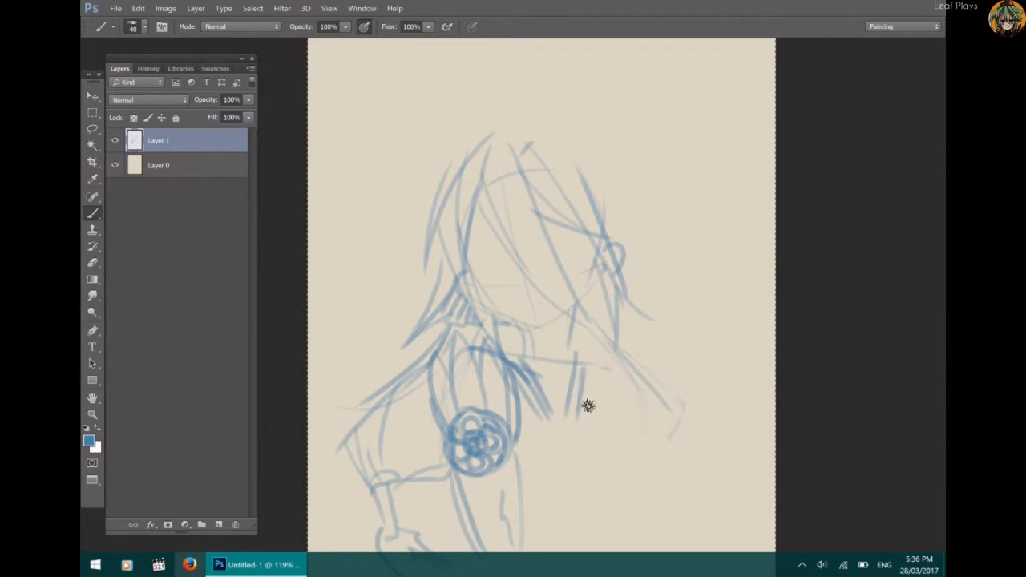
left_click_drag(497, 348, 548, 379)
left_click_drag(528, 337, 518, 361)
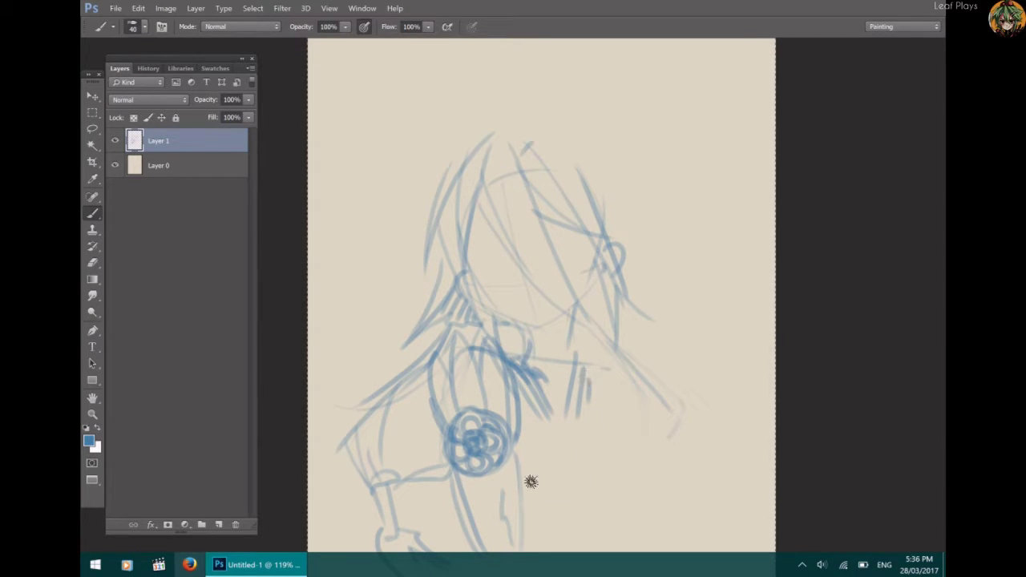
Lighten the torso lines with the eraser, then sketch folds over the right chest ending in a small oval flower ornament.
key("e")
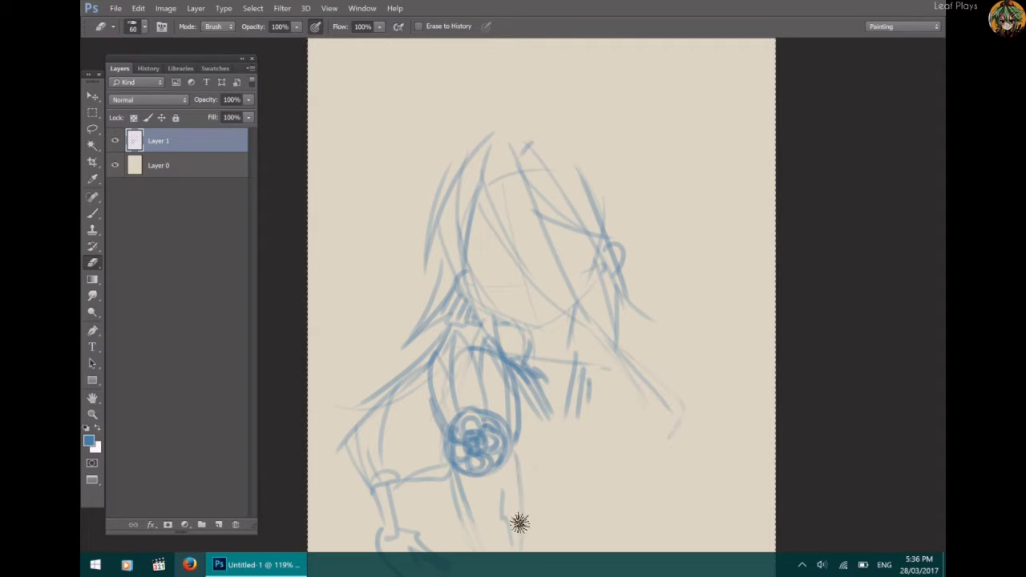
key("b")
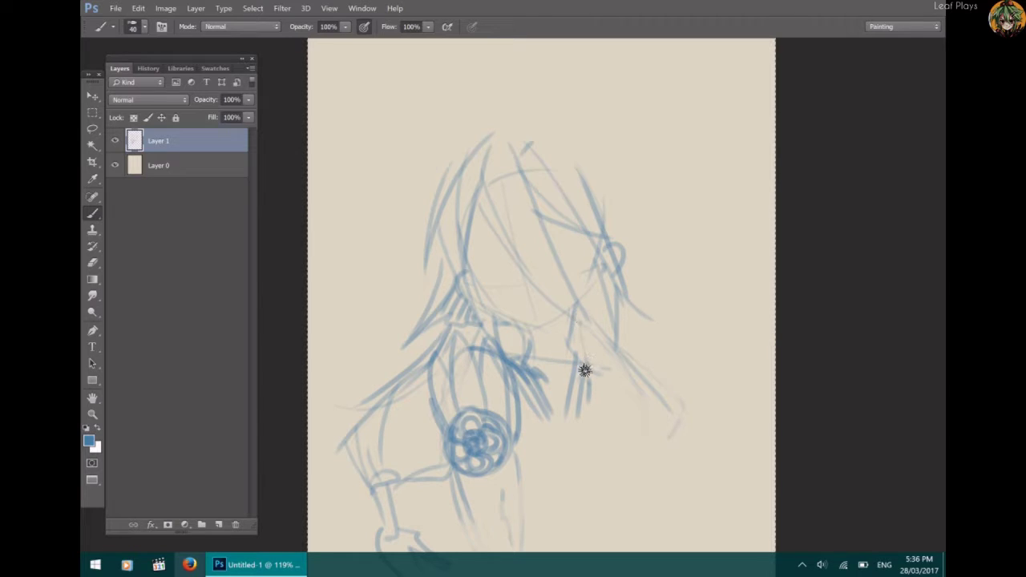
mouse_move(622, 337)
left_mouse_down()
mouse_move(612, 393)
mouse_move(626, 407)
left_mouse_up()
mouse_move(642, 354)
left_mouse_down()
mouse_move(629, 405)
mouse_move(650, 430)
mouse_move(639, 444)
mouse_move(654, 431)
mouse_move(642, 426)
mouse_move(642, 463)
left_mouse_up()
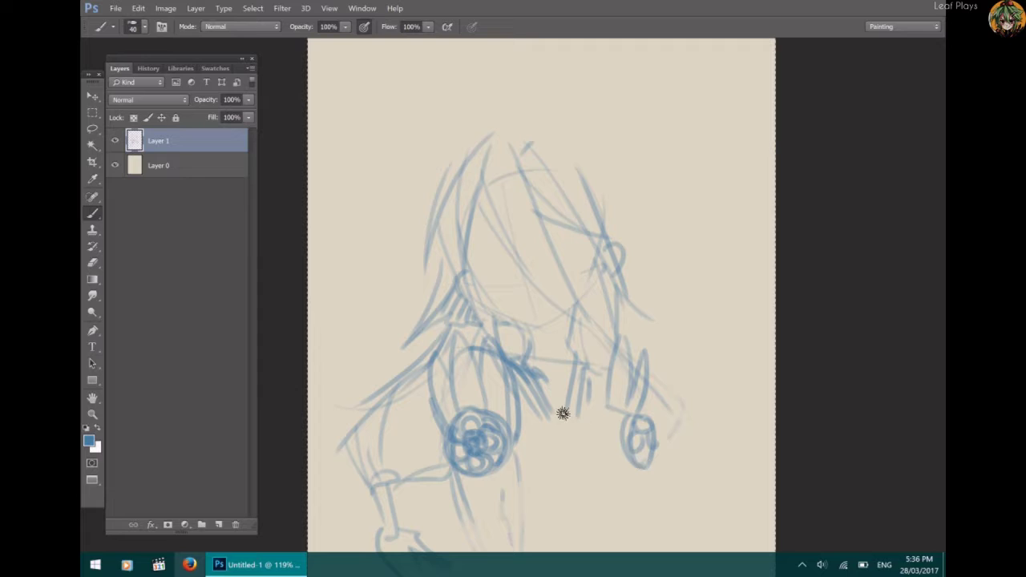
Sketch a round flower ornament where the central straps meet, and strengthen the outline to the right of the neck.
mouse_move(557, 406)
left_mouse_down()
mouse_move(543, 454)
mouse_move(554, 465)
mouse_move(593, 419)
mouse_move(569, 403)
mouse_move(567, 438)
mouse_move(591, 436)
mouse_move(559, 435)
mouse_move(566, 423)
left_mouse_up()
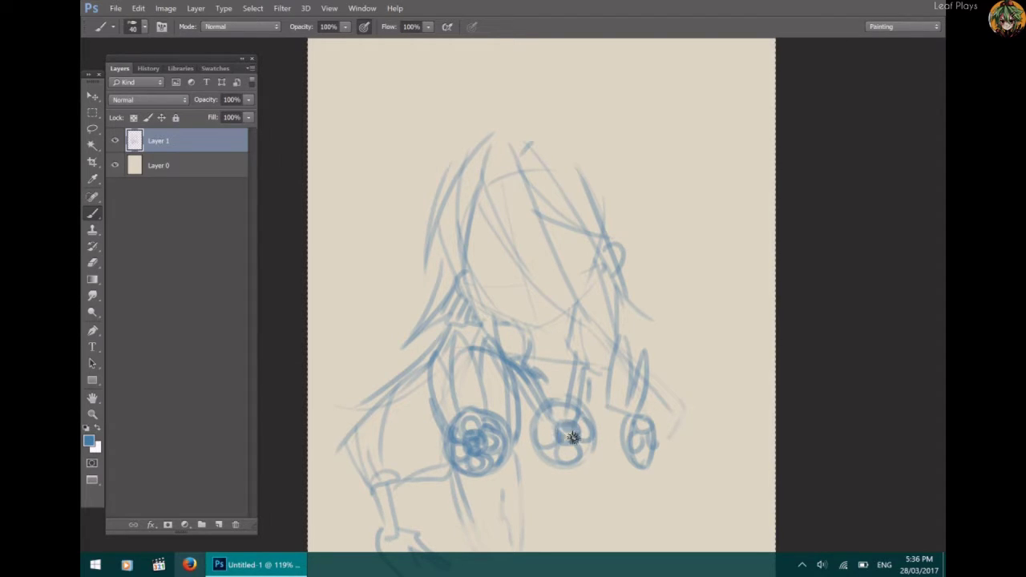
left_click_drag(568, 438, 550, 433)
left_click_drag(550, 412, 547, 427)
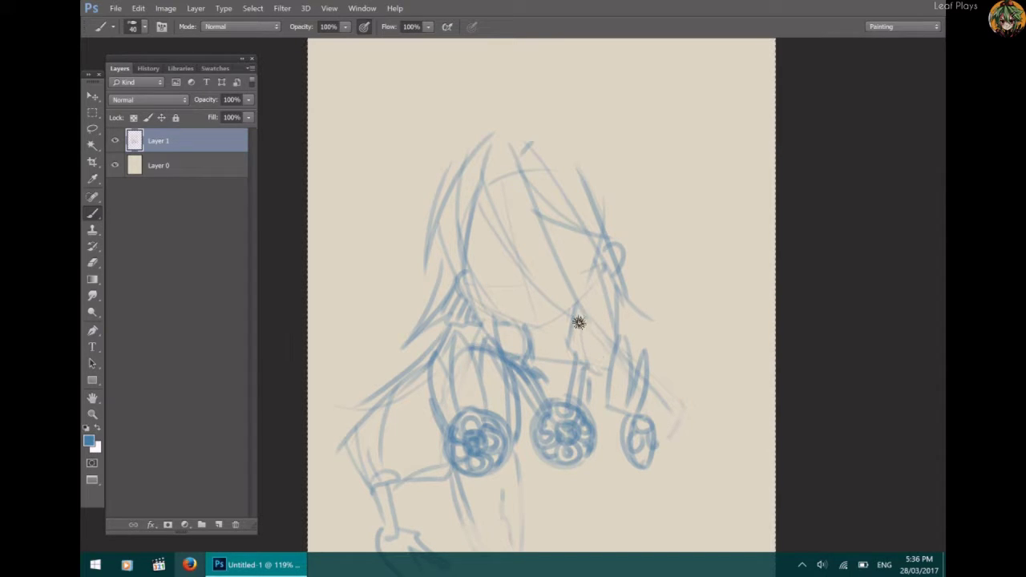
mouse_move(579, 323)
left_mouse_down()
mouse_move(585, 368)
mouse_move(609, 365)
left_mouse_up()
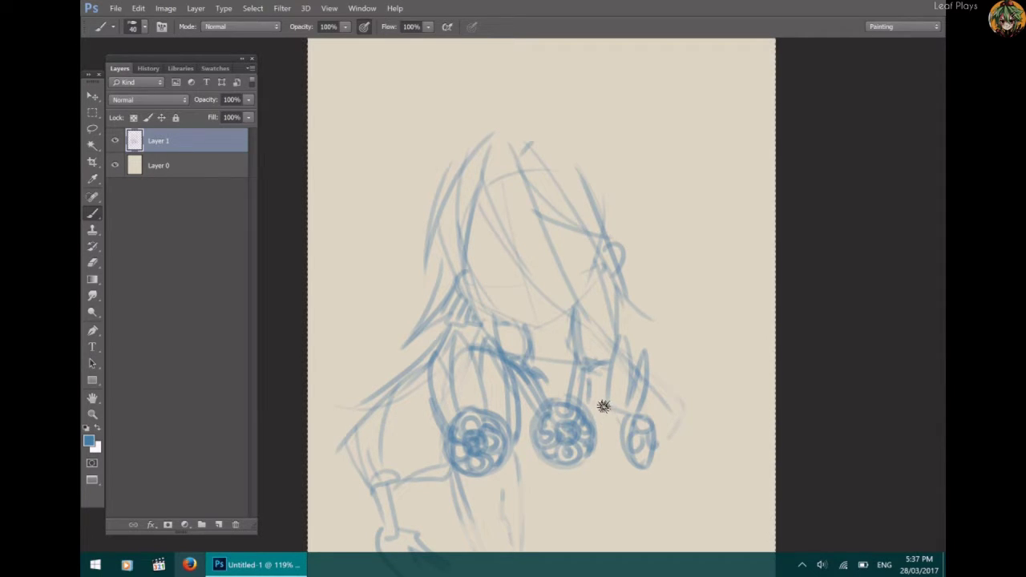
Sketch folds between the three ornaments and join them with a curved lower edge across the chest.
left_click_drag(604, 406, 592, 483)
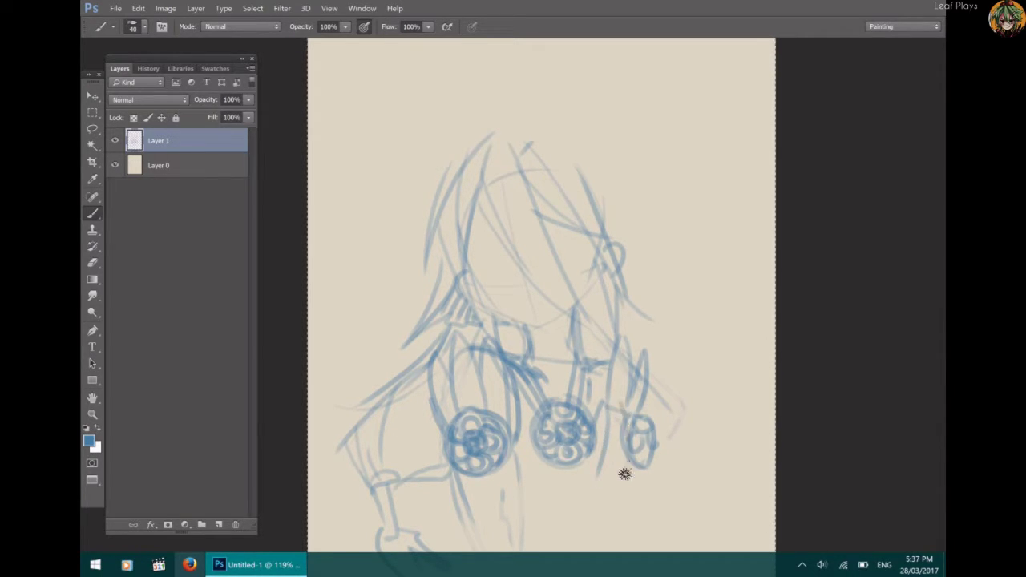
left_click_drag(607, 428, 601, 468)
mouse_move(519, 403)
left_mouse_down()
mouse_move(513, 469)
mouse_move(621, 475)
left_mouse_up()
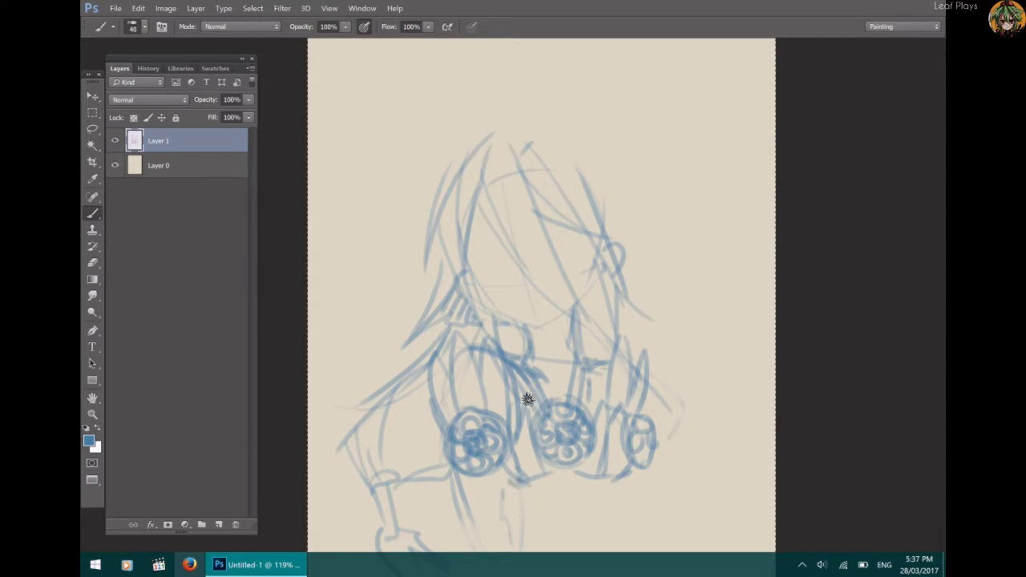
left_click_drag(496, 467, 516, 490)
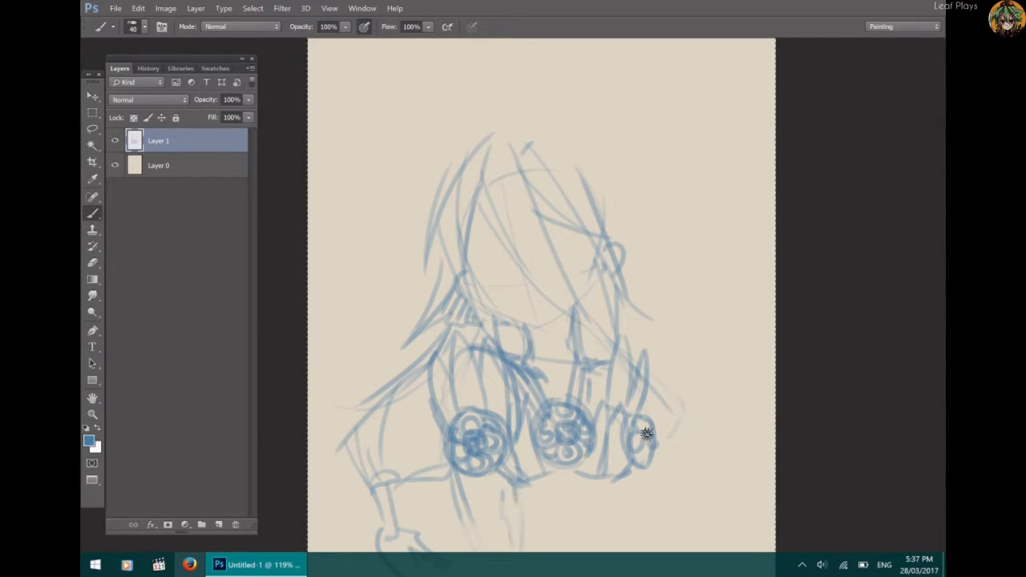
mouse_move(637, 479)
left_mouse_down()
mouse_move(605, 502)
mouse_move(646, 465)
left_mouse_up()
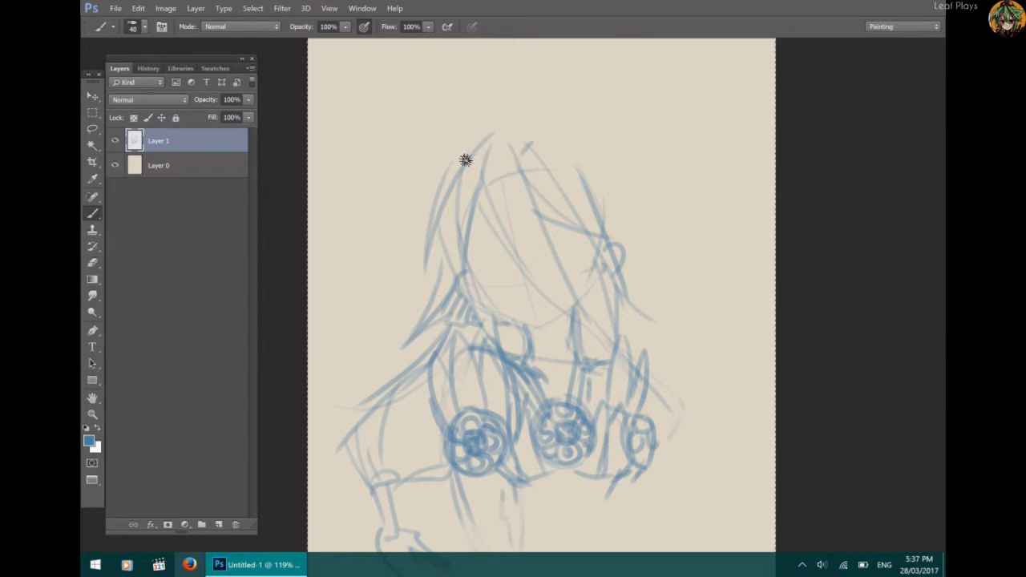
Sketch a curved headband across the top of the head and fill it with a zigzag pattern.
mouse_move(466, 160)
left_mouse_down()
mouse_move(551, 143)
mouse_move(623, 170)
left_mouse_up()
mouse_move(449, 179)
left_mouse_down()
mouse_move(463, 144)
mouse_move(500, 131)
mouse_move(482, 151)
mouse_move(535, 125)
mouse_move(514, 151)
mouse_move(539, 132)
mouse_move(571, 145)
mouse_move(554, 143)
mouse_move(578, 132)
mouse_move(591, 158)
left_mouse_up()
left_click_drag(606, 146, 615, 169)
left_click_drag(494, 134, 488, 149)
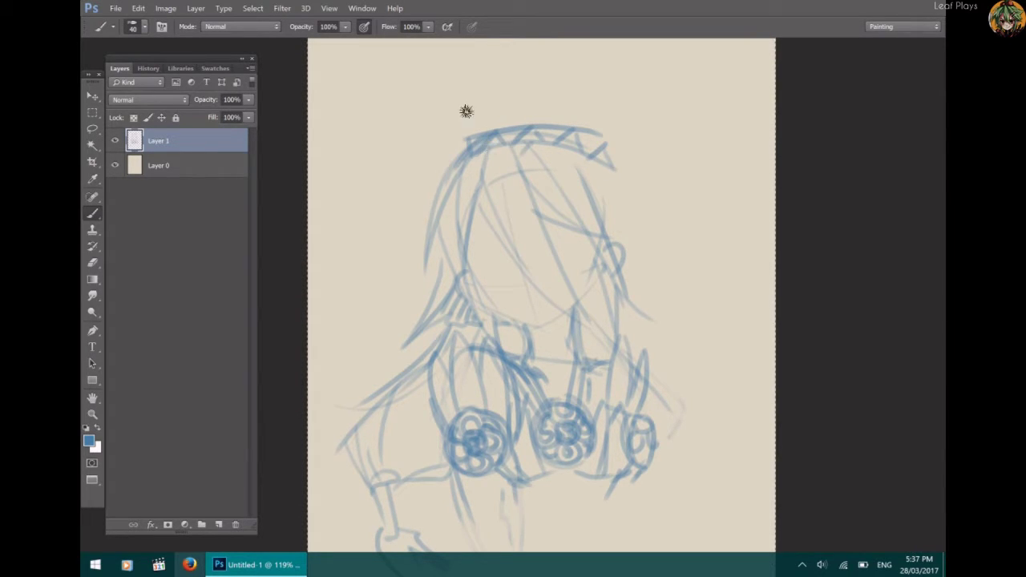
Add a curved pointed tuft above the headband, outline the crown, and sketch windblown hair sweeping out to the right.
mouse_move(448, 94)
left_mouse_down()
mouse_move(479, 141)
mouse_move(606, 128)
mouse_move(628, 153)
mouse_move(646, 235)
left_mouse_up()
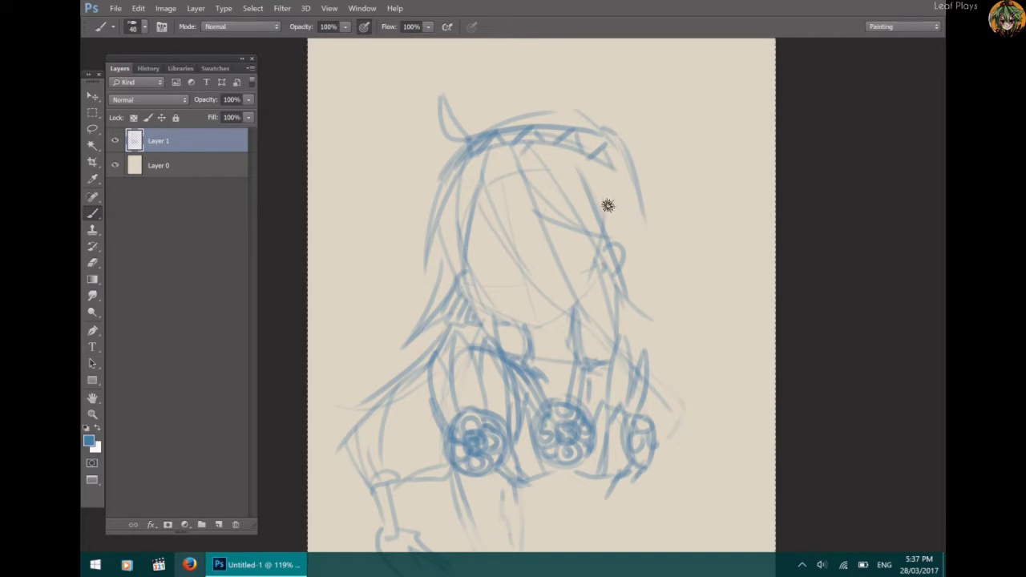
mouse_move(624, 153)
left_mouse_down()
mouse_move(723, 264)
mouse_move(629, 276)
left_mouse_up()
left_click_drag(617, 207, 703, 349)
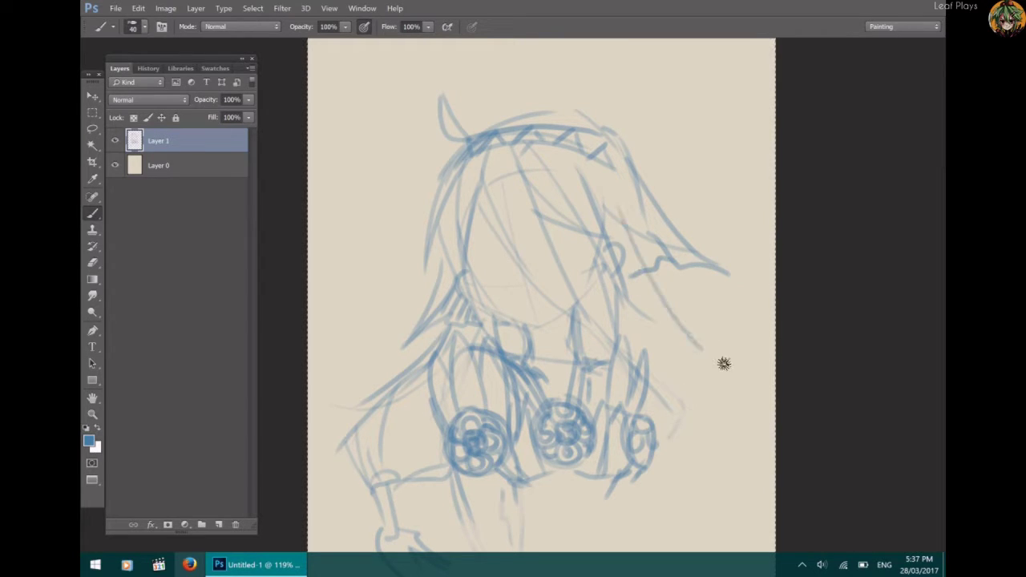
left_click_drag(650, 280, 729, 349)
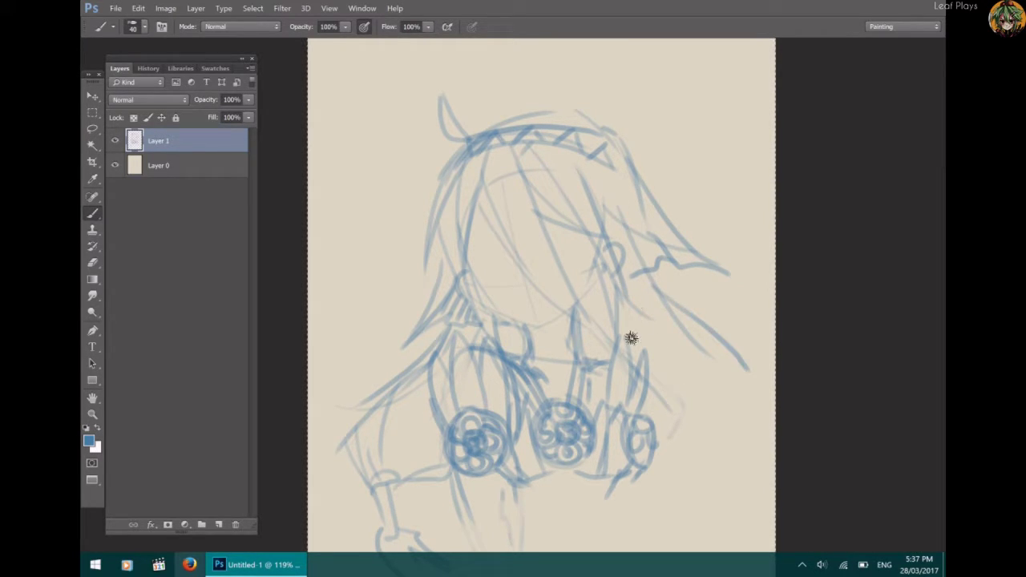
Sketch the right sleeve's lower edge with the thin arm and wide cuffed forearm hanging below it.
left_click_drag(647, 373, 731, 409)
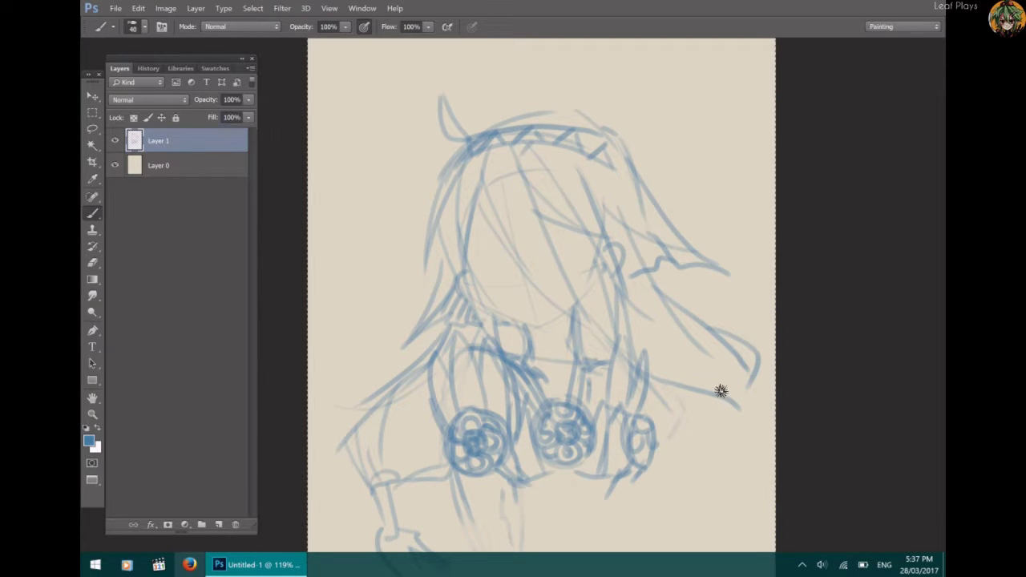
mouse_move(729, 397)
left_mouse_down()
mouse_move(733, 438)
mouse_move(703, 522)
left_mouse_up()
left_click_drag(748, 455, 735, 545)
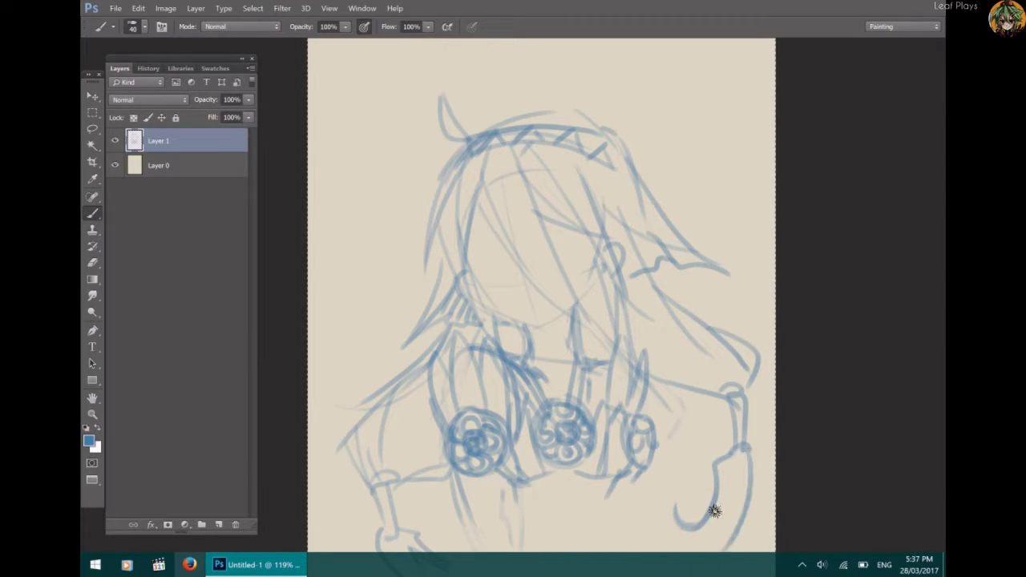
mouse_move(730, 491)
left_mouse_down()
mouse_move(702, 532)
mouse_move(719, 547)
left_mouse_up()
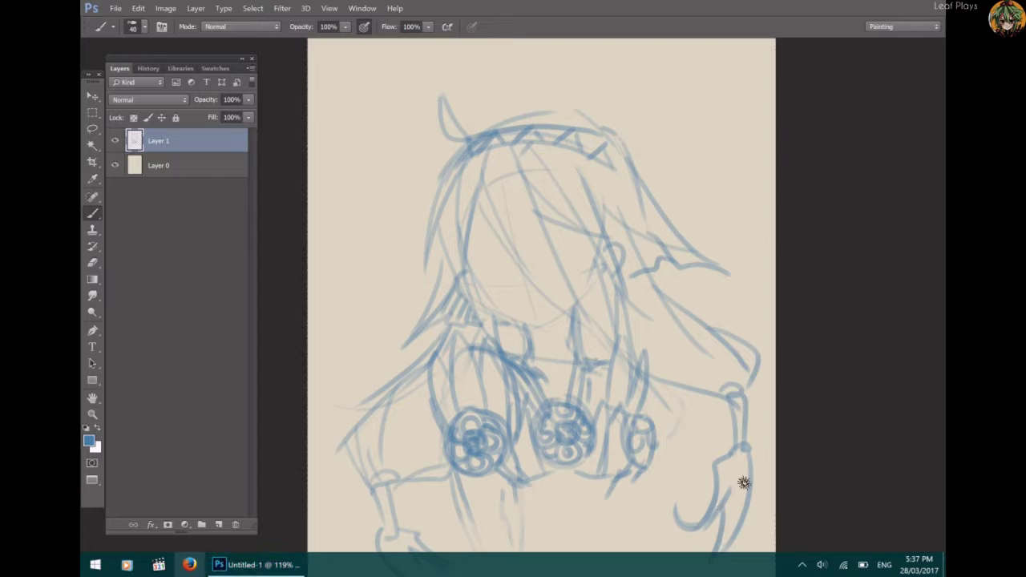
Finish the right forearm's edge and extend flowing hair strands over both shoulders to the canvas edges.
left_click_drag(750, 457, 751, 517)
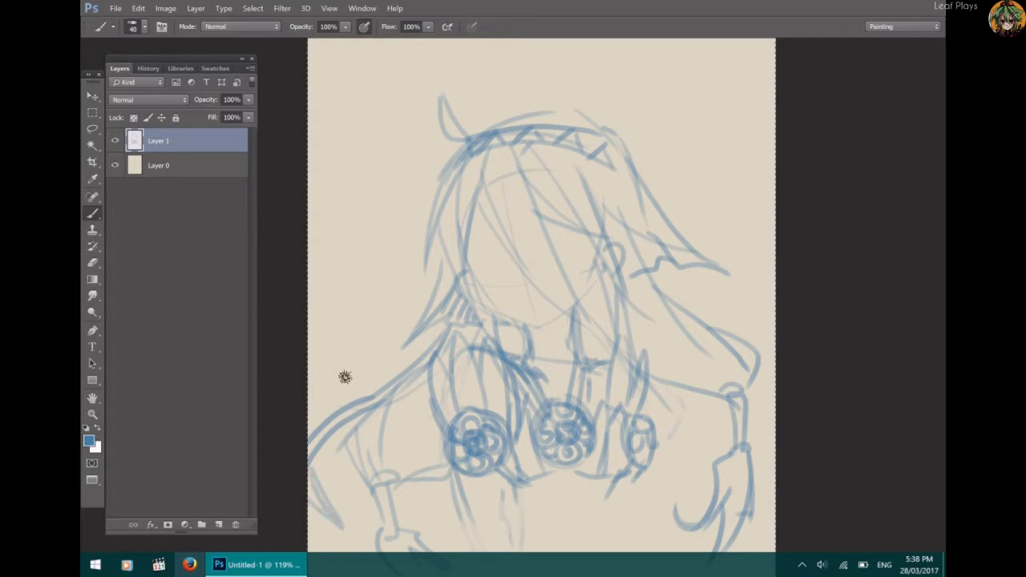
left_click_drag(389, 385, 297, 434)
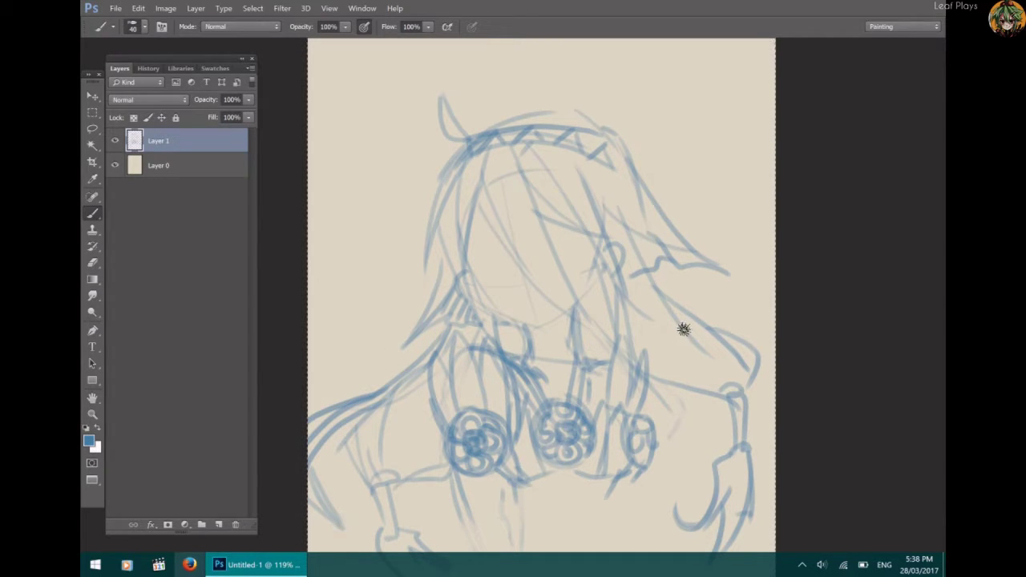
left_click_drag(669, 300, 763, 356)
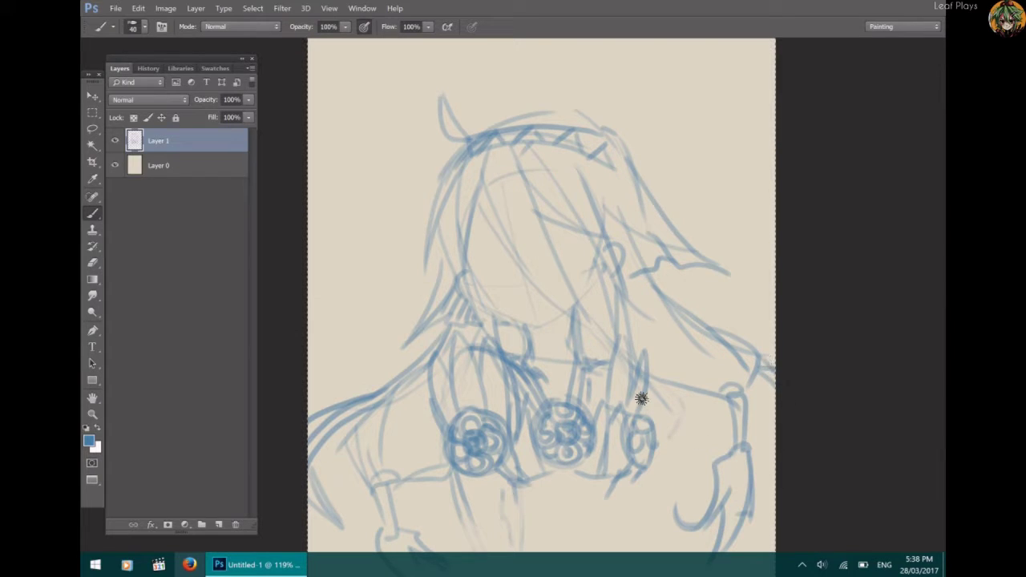
Sketch long curved hair strands falling from the right side of the head across the right shoulder and torso.
left_click_drag(613, 273, 705, 422)
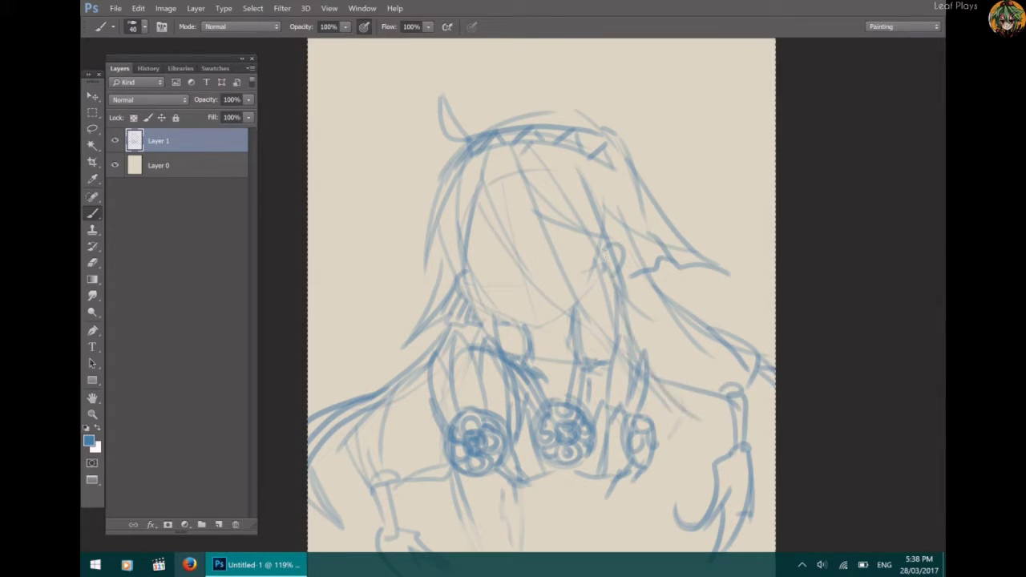
left_click_drag(681, 389, 732, 456)
left_click_drag(684, 421, 720, 469)
mouse_move(650, 411)
left_mouse_down()
mouse_move(689, 449)
mouse_move(701, 503)
left_mouse_up()
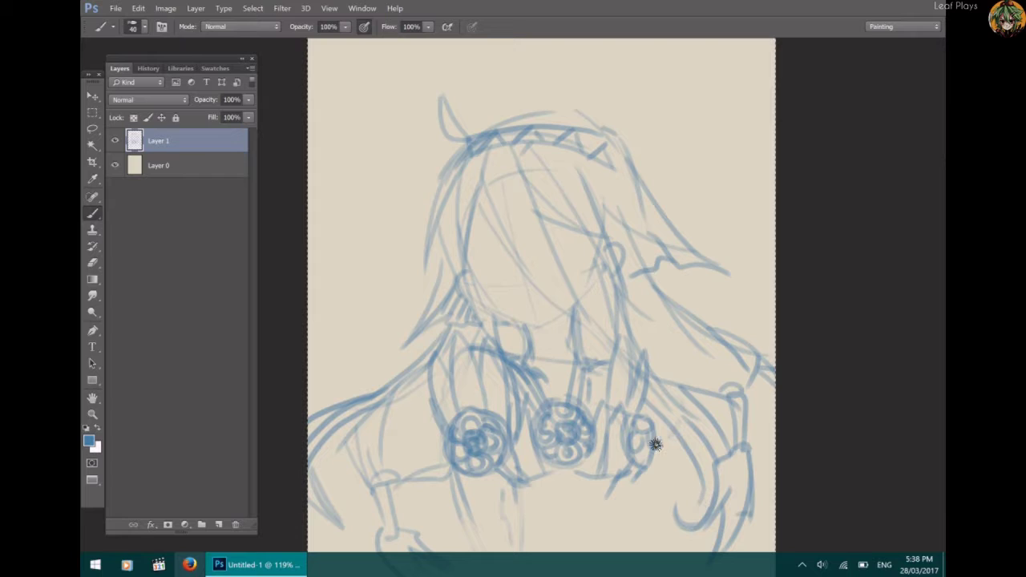
left_click_drag(672, 399, 650, 526)
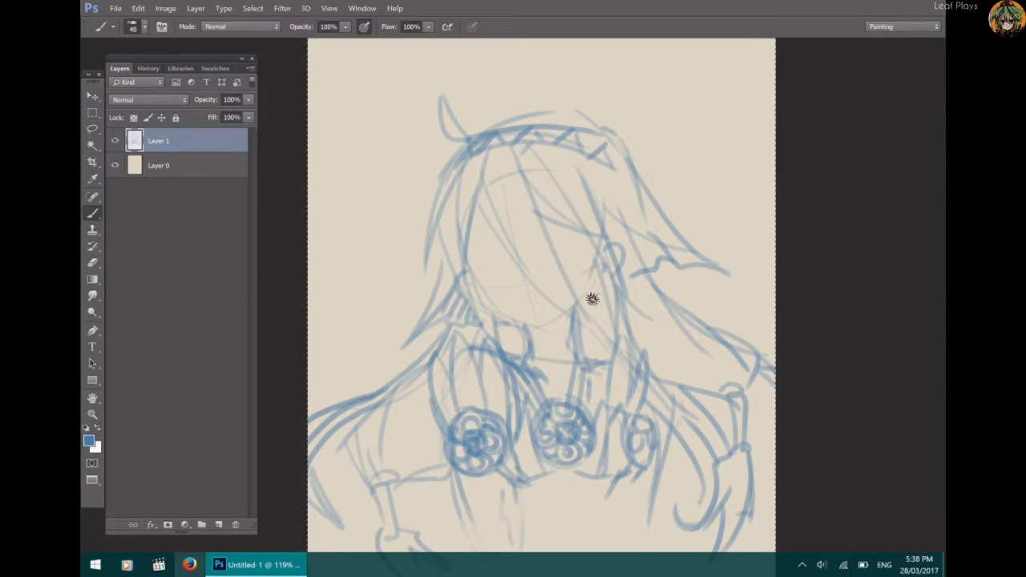
Shade the areas on both sides of the neck with diagonal hatching.
left_click_drag(591, 290, 608, 361)
left_click_drag(581, 328, 596, 357)
mouse_move(511, 326)
left_mouse_down()
mouse_move(514, 354)
mouse_move(506, 335)
mouse_move(525, 352)
left_mouse_up()
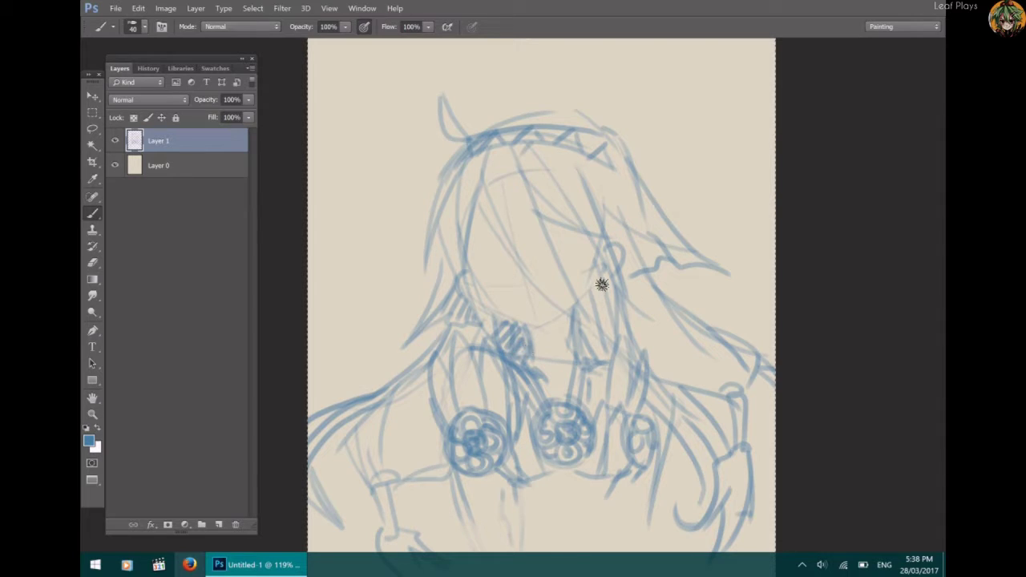
mouse_move(602, 285)
left_mouse_down()
mouse_move(589, 338)
mouse_move(614, 305)
mouse_move(611, 365)
left_mouse_up()
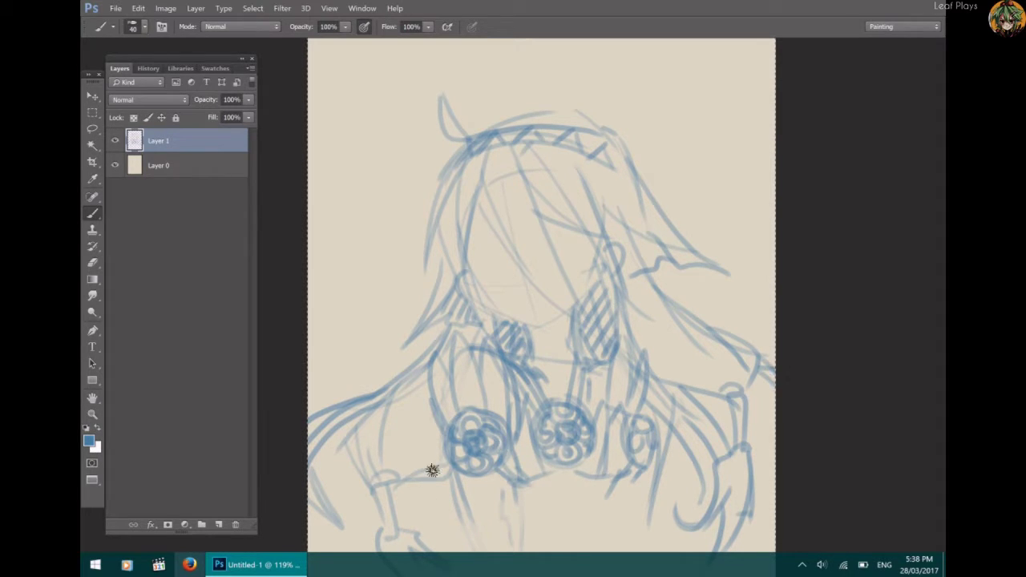
Sketch and hatch shadow areas beneath the left sleeve, beside the left ornament and along the right shoulder's hair.
left_click_drag(424, 479, 462, 549)
left_click_drag(444, 468, 432, 488)
mouse_move(452, 475)
left_mouse_down()
mouse_move(436, 513)
mouse_move(465, 539)
left_mouse_up()
mouse_move(666, 391)
left_mouse_down()
mouse_move(704, 449)
mouse_move(717, 497)
left_mouse_up()
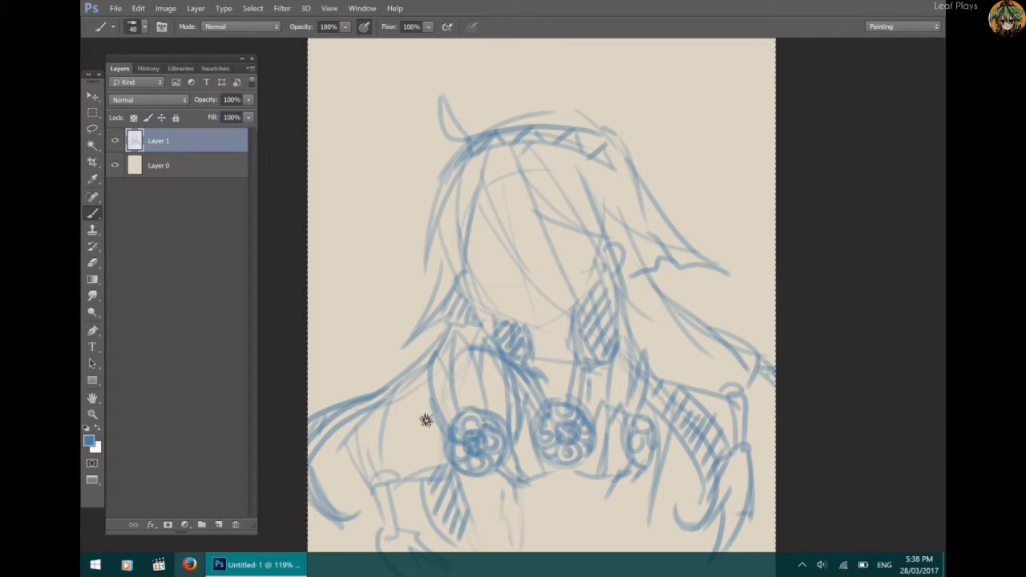
left_click_drag(426, 424, 428, 467)
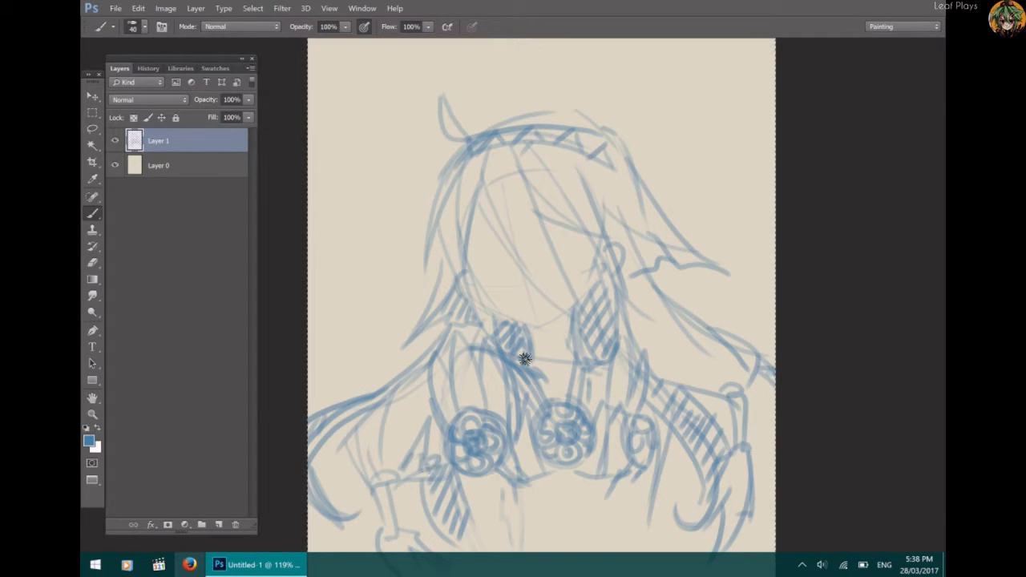
Reinforce the hair strand across the face and sketch the lower edge of the bodice beneath the chest ornaments.
left_click_drag(488, 166, 559, 303)
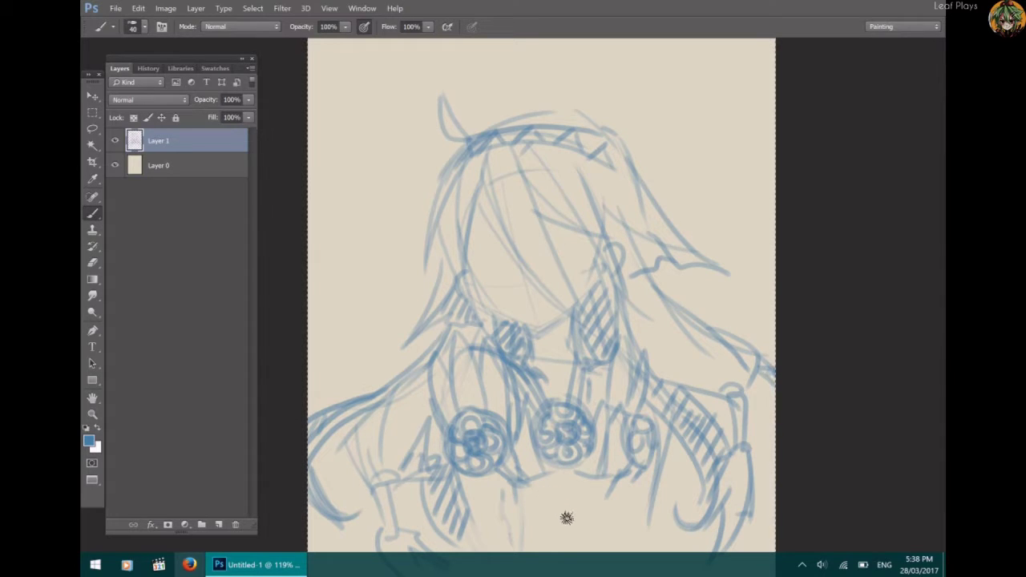
mouse_move(554, 472)
left_mouse_down()
mouse_move(540, 482)
mouse_move(551, 474)
left_mouse_up()
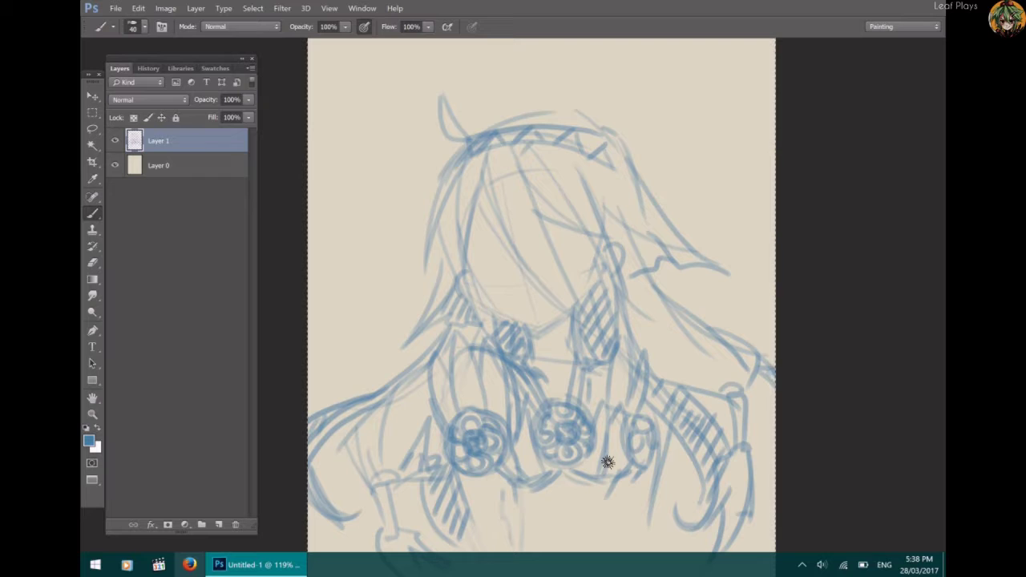
left_click_drag(523, 362, 553, 385)
Add a new layer above the body sketch and draw the upper eyelid arcs and outer lashes of both eyes.
scroll(563, 347, "up", 7)
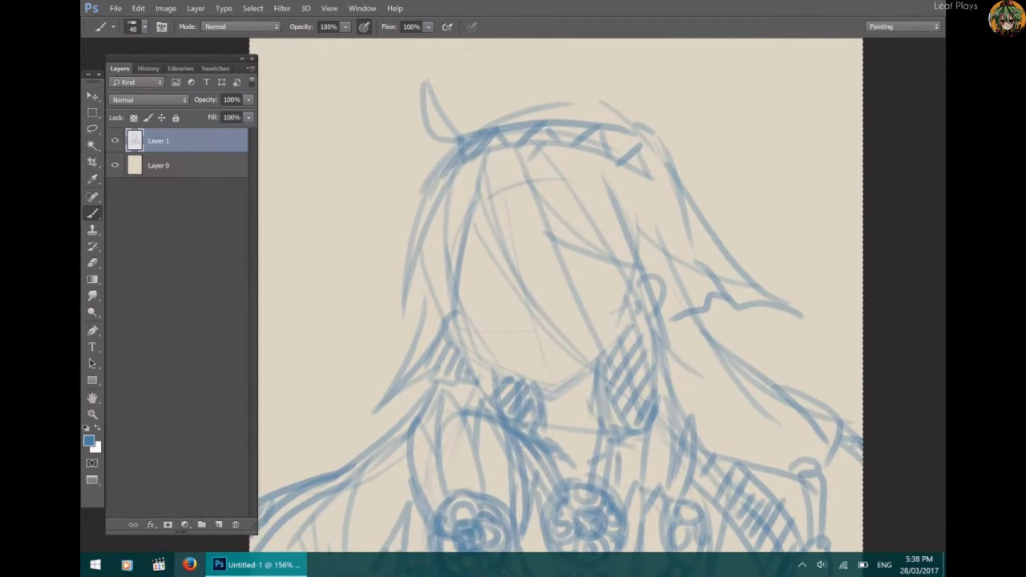
scroll(601, 297, "down", 1)
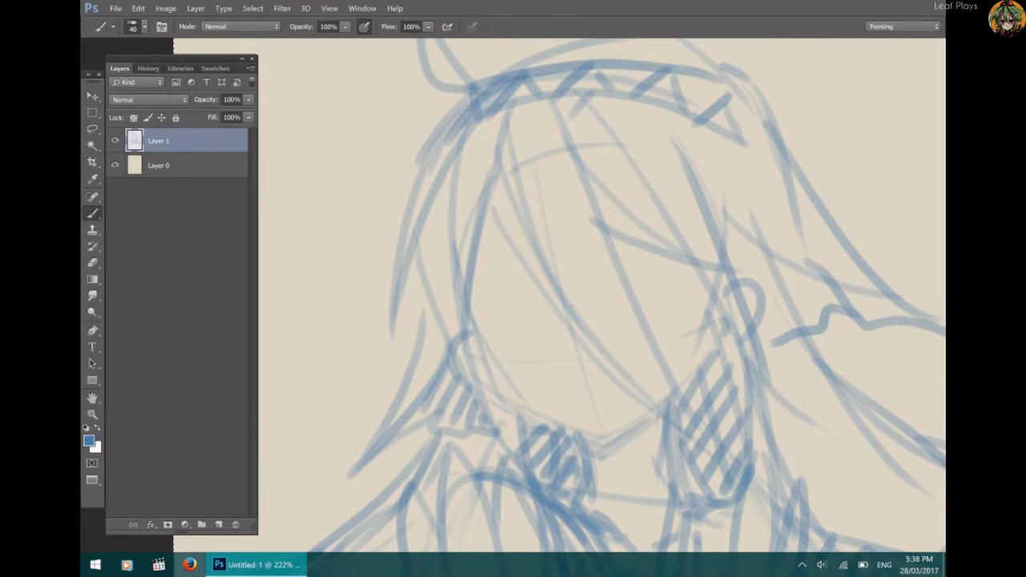
key("ctrl+shift+n")
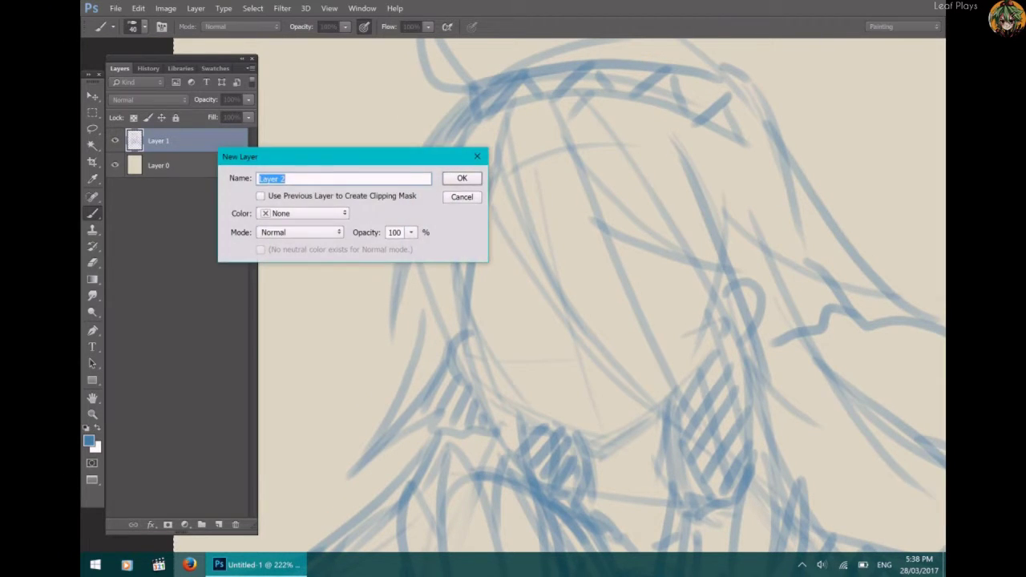
key("Return")
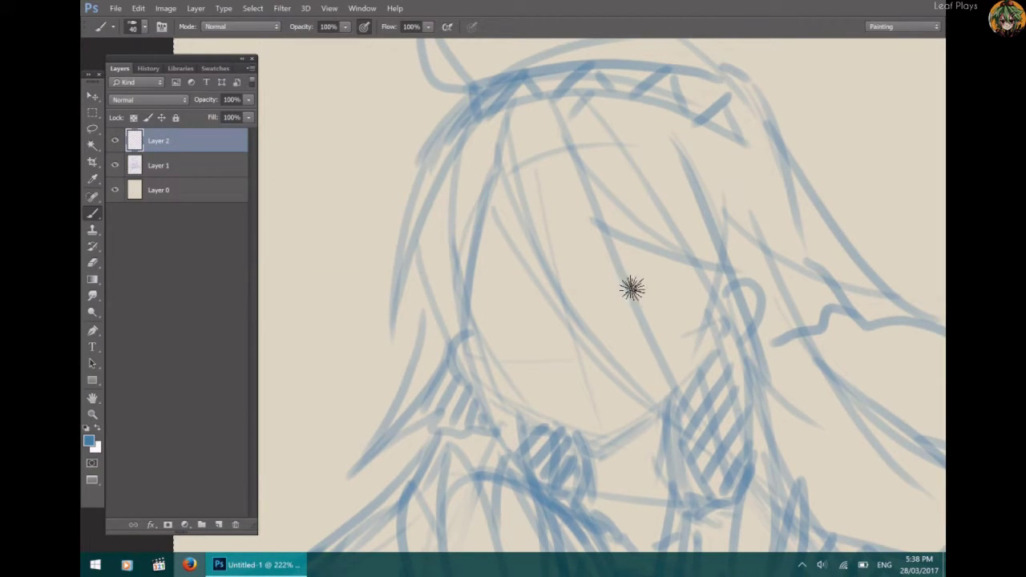
mouse_move(619, 292)
left_mouse_down()
mouse_move(660, 268)
mouse_move(708, 294)
left_mouse_up()
mouse_move(618, 316)
left_mouse_down()
mouse_move(694, 276)
mouse_move(711, 293)
mouse_move(703, 286)
mouse_move(710, 308)
mouse_move(690, 280)
mouse_move(706, 319)
left_mouse_up()
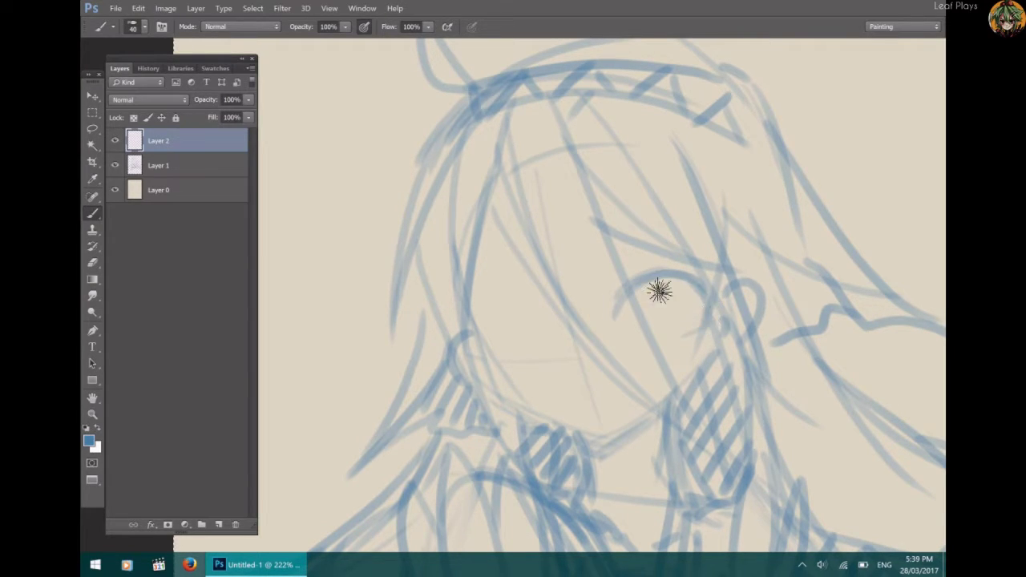
mouse_move(485, 303)
left_mouse_down()
mouse_move(542, 305)
mouse_move(488, 303)
mouse_move(478, 338)
left_mouse_up()
left_click_drag(711, 271, 706, 300)
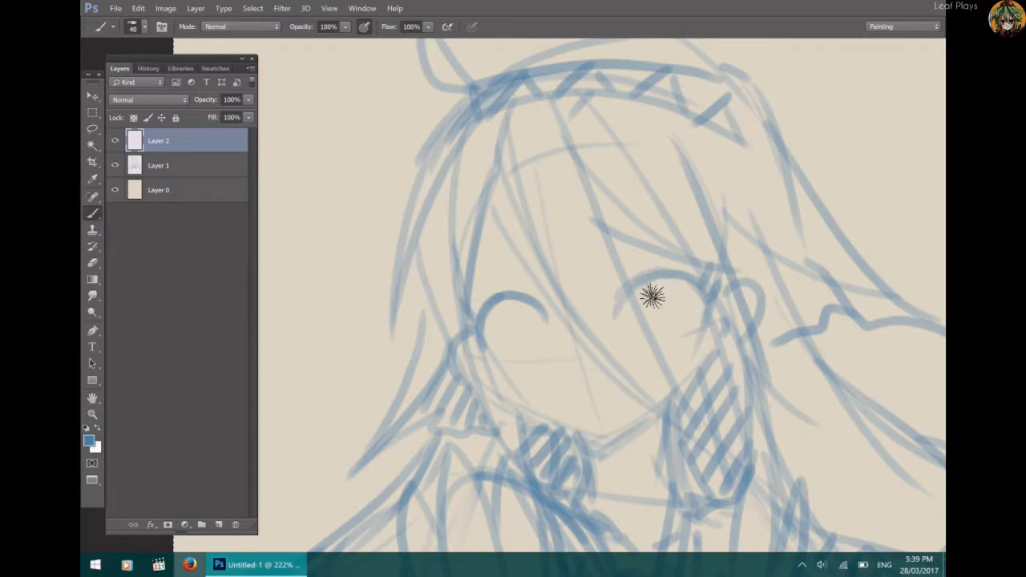
Draw the irises, pupils and small lower-lid marks of both eyes.
left_click_drag(638, 280, 672, 340)
mouse_move(685, 285)
left_mouse_down()
mouse_move(673, 291)
mouse_move(674, 275)
mouse_move(692, 288)
mouse_move(685, 337)
mouse_move(655, 277)
mouse_move(647, 300)
mouse_move(665, 284)
mouse_move(665, 311)
mouse_move(685, 307)
left_mouse_up()
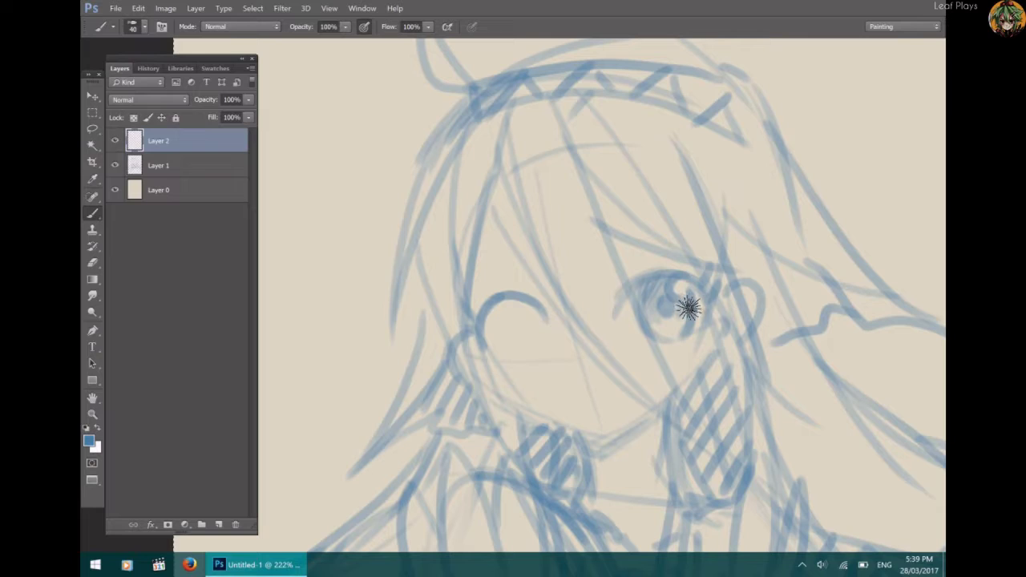
left_click_drag(697, 344, 694, 344)
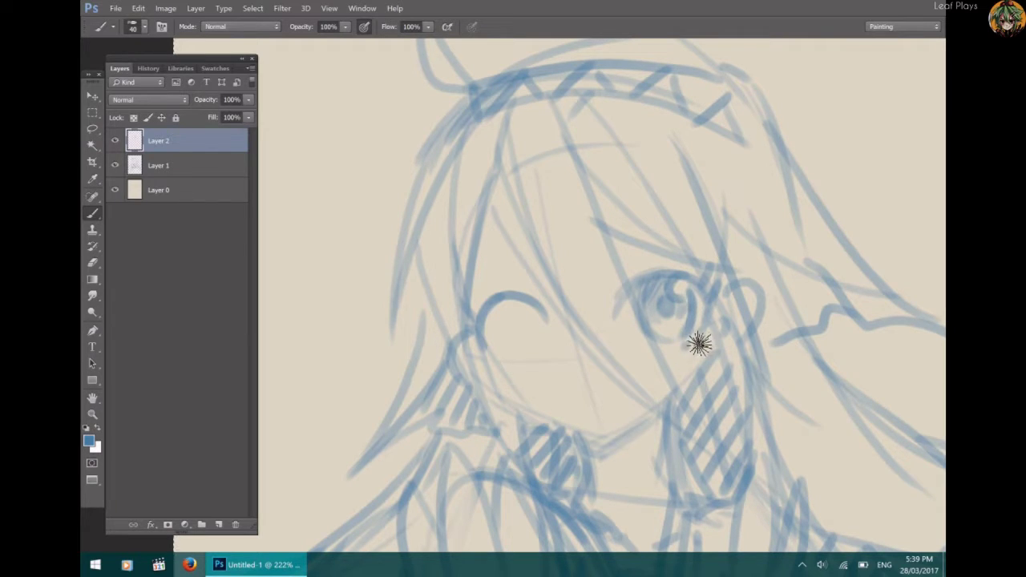
mouse_move(505, 320)
left_mouse_down()
mouse_move(504, 334)
mouse_move(529, 357)
left_mouse_up()
left_click_drag(506, 302, 543, 356)
mouse_move(539, 309)
left_mouse_down()
mouse_move(545, 332)
mouse_move(529, 340)
mouse_move(527, 320)
mouse_move(518, 335)
left_mouse_up()
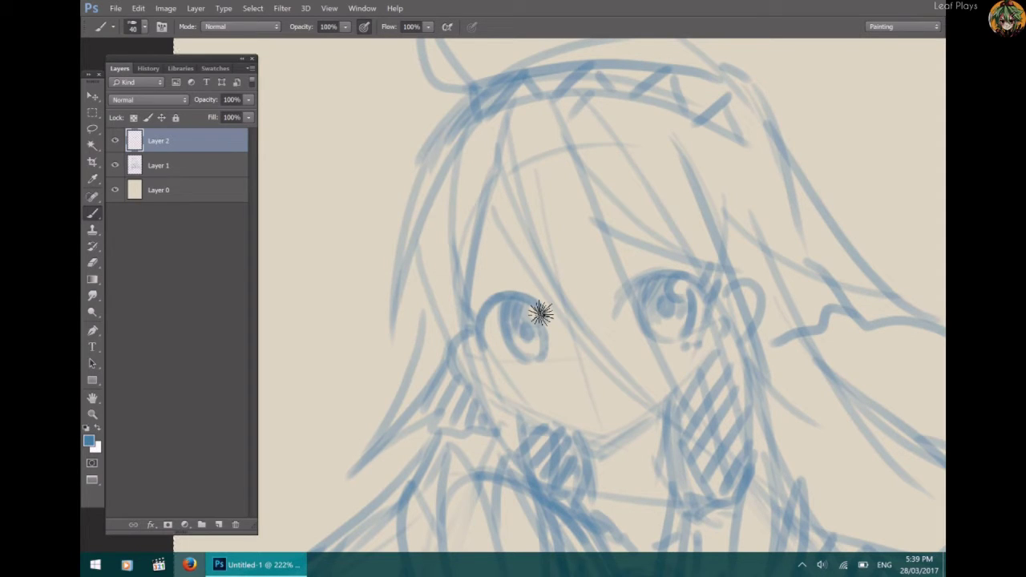
left_click(504, 369)
left_click_drag(513, 371, 521, 369)
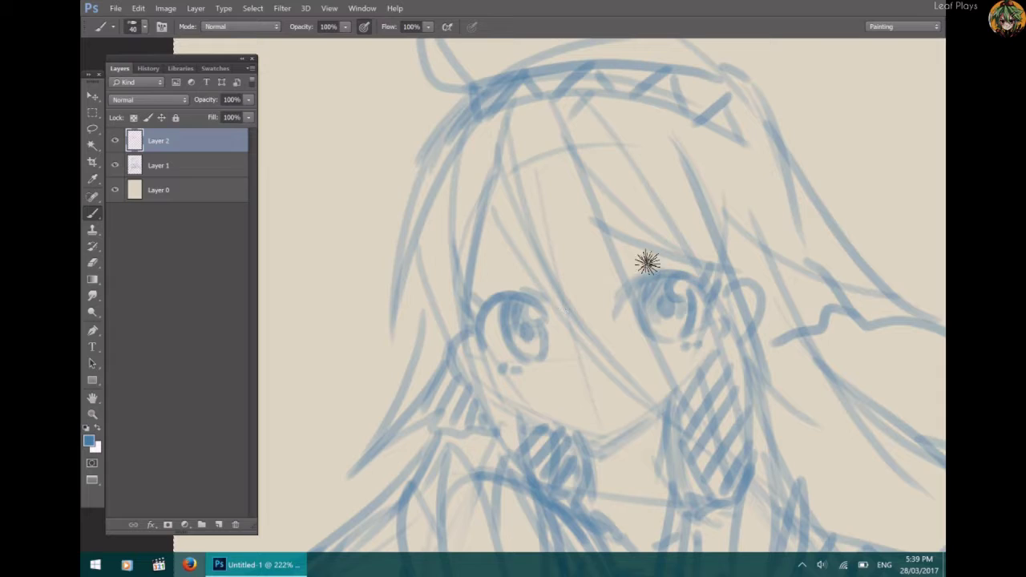
Draw arched eyebrows above both eyes and a small nose mark between the cheeks.
mouse_move(539, 261)
left_mouse_down()
mouse_move(491, 265)
mouse_move(524, 267)
left_mouse_up()
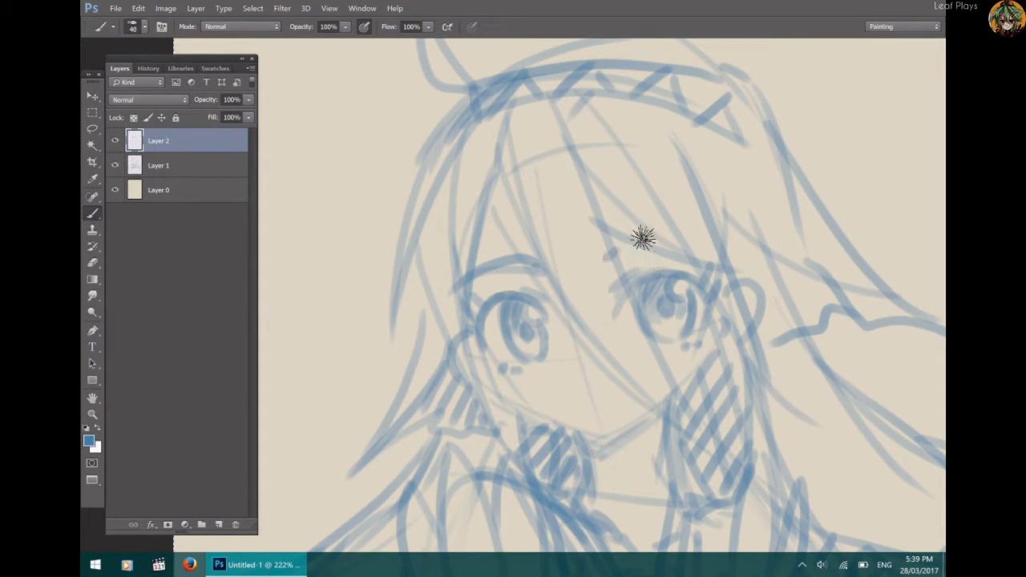
mouse_move(710, 238)
left_mouse_down()
mouse_move(646, 227)
mouse_move(609, 249)
left_mouse_up()
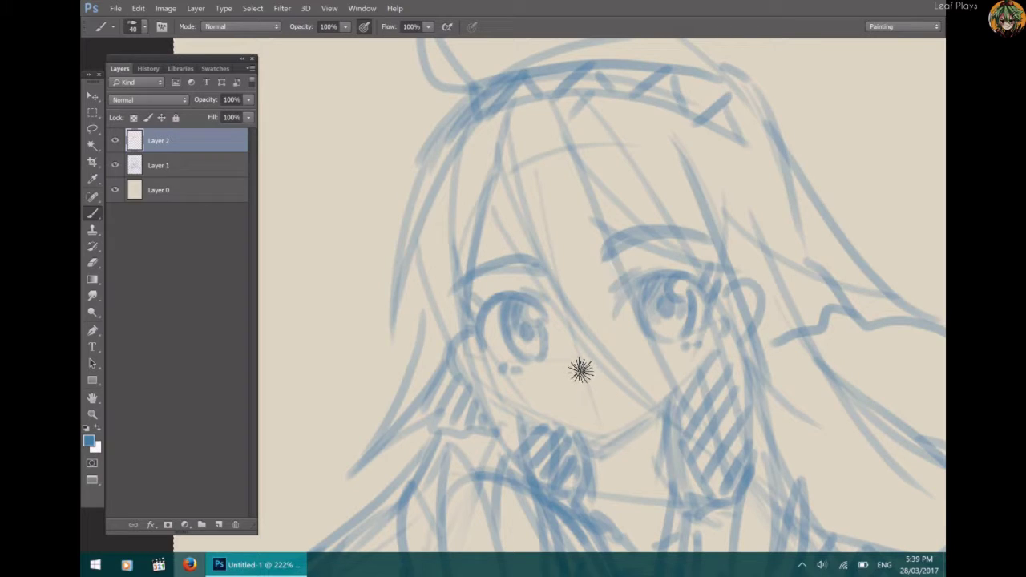
left_click_drag(582, 367, 579, 376)
Draw a faint smiling mouth below the nose and soften its line with the Eraser.
key("e")
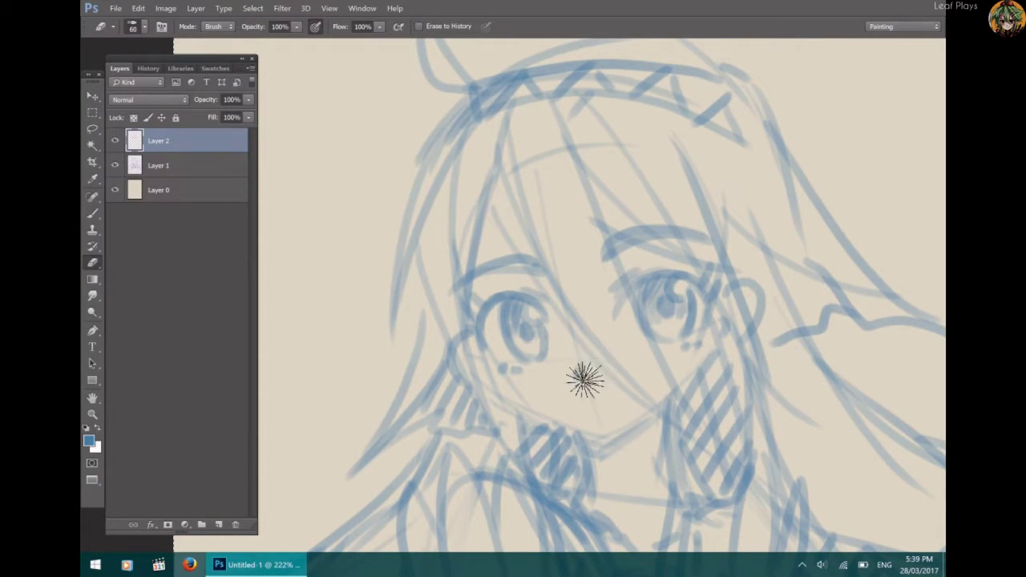
key("b")
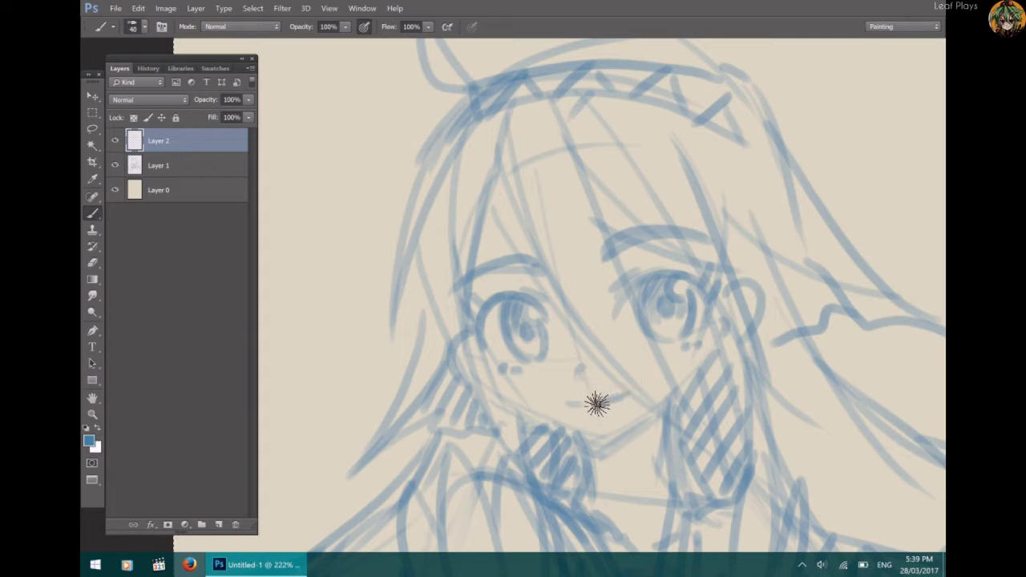
key("e")
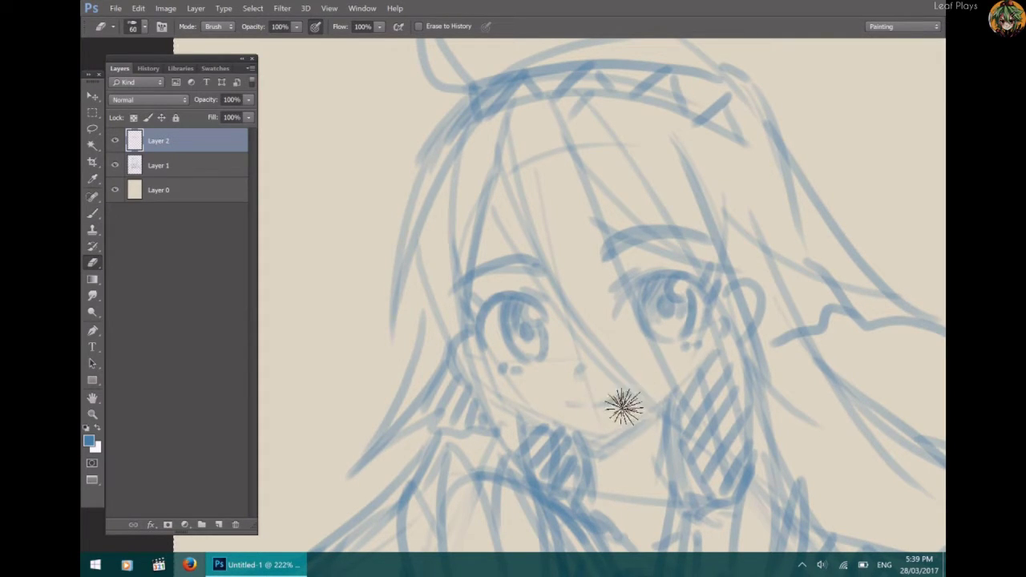
left_click_drag(619, 407, 574, 407)
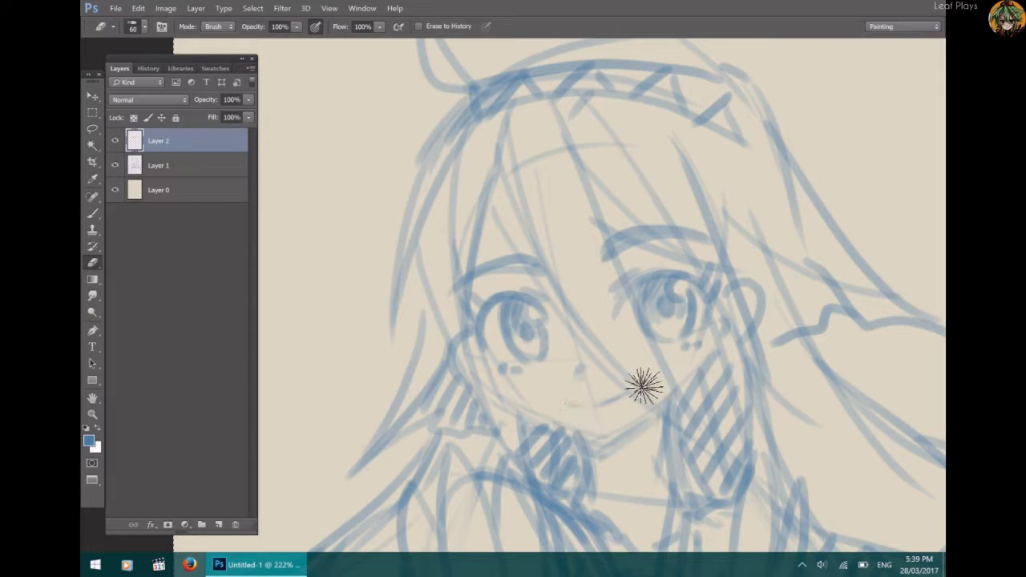
Draw the cheek and jaw contour from both sides of the face down to the chin, erasing stray parts.
key("b")
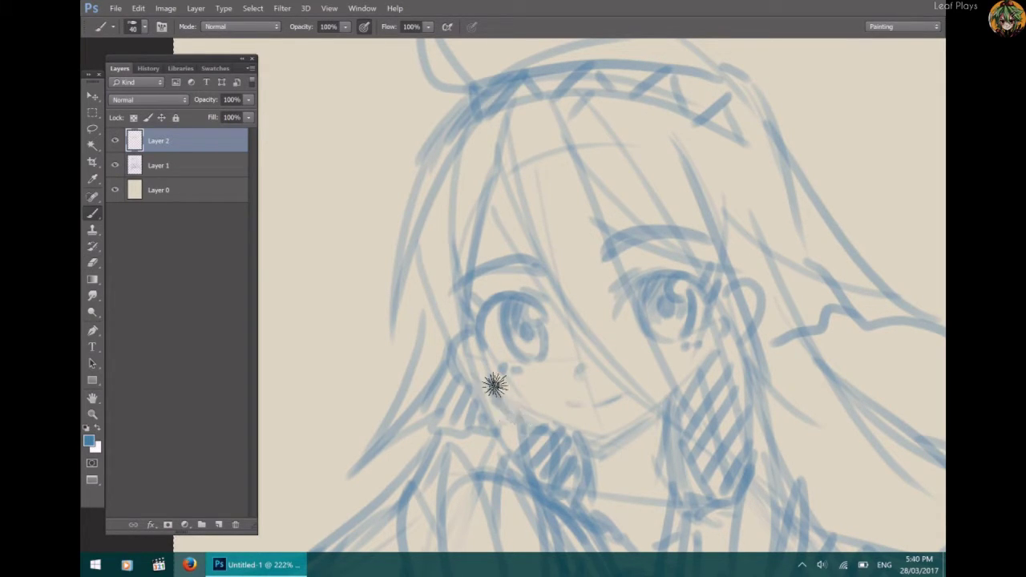
left_click_drag(489, 377, 517, 422)
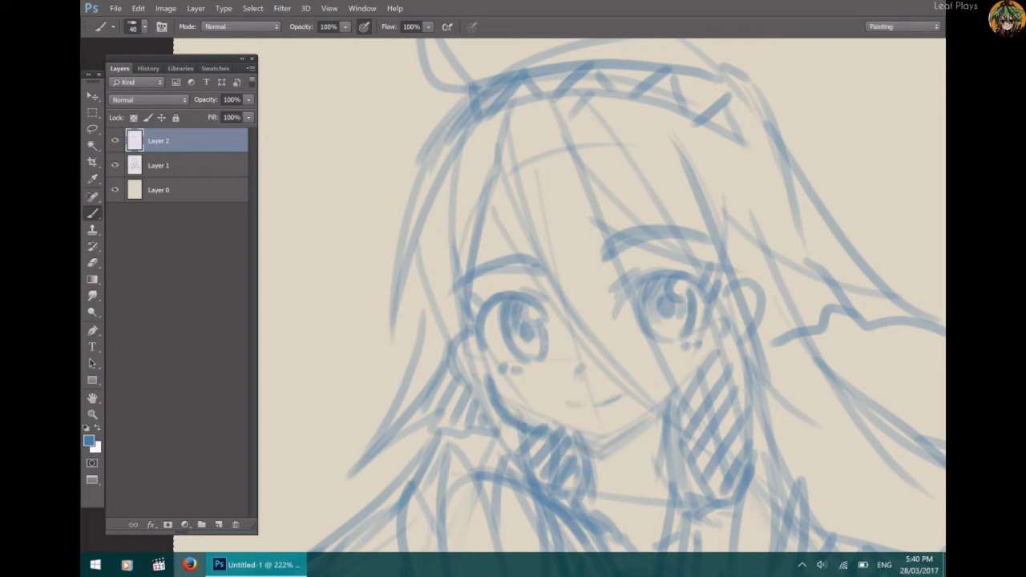
key("e")
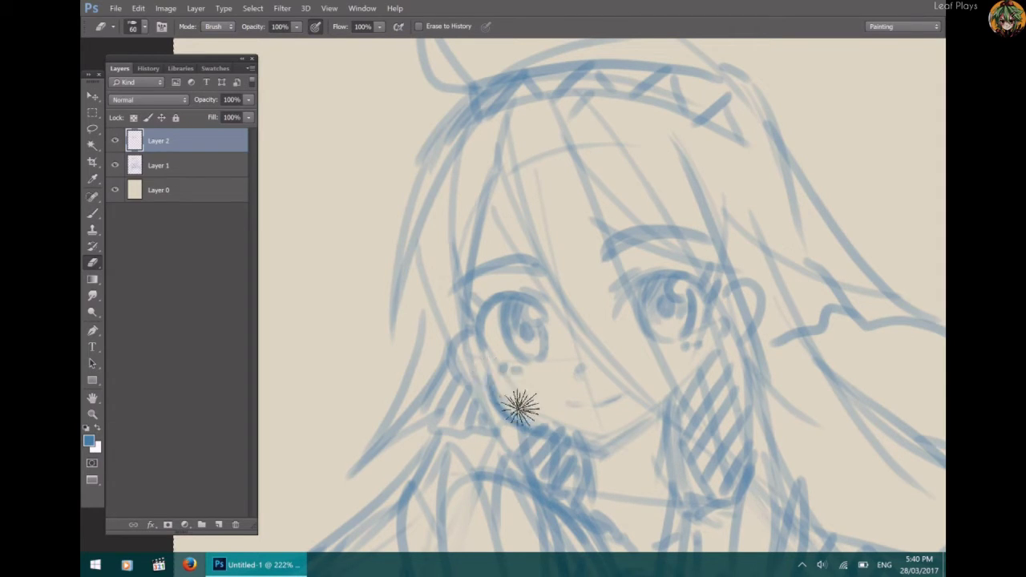
key("b")
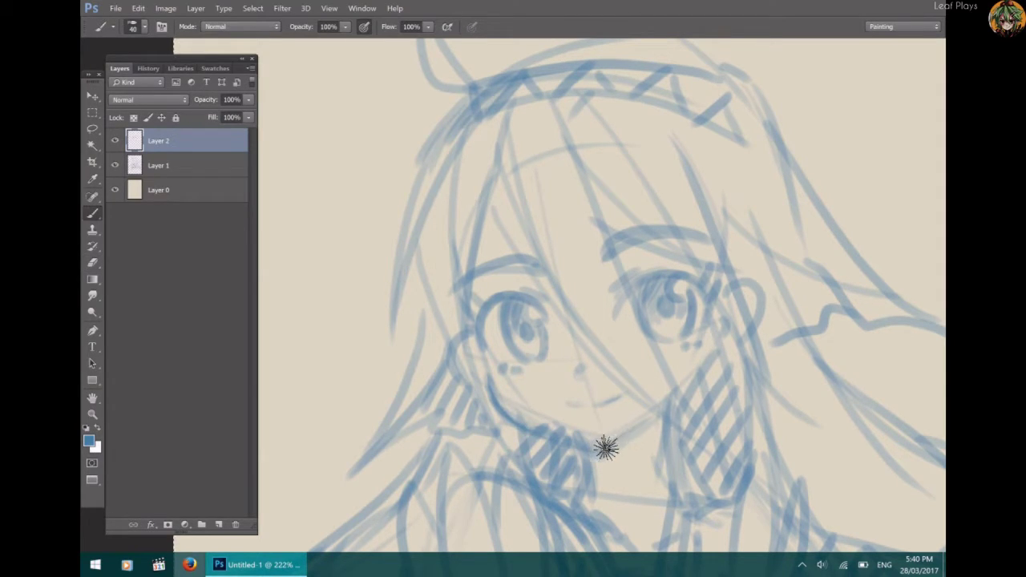
left_click_drag(695, 366, 603, 447)
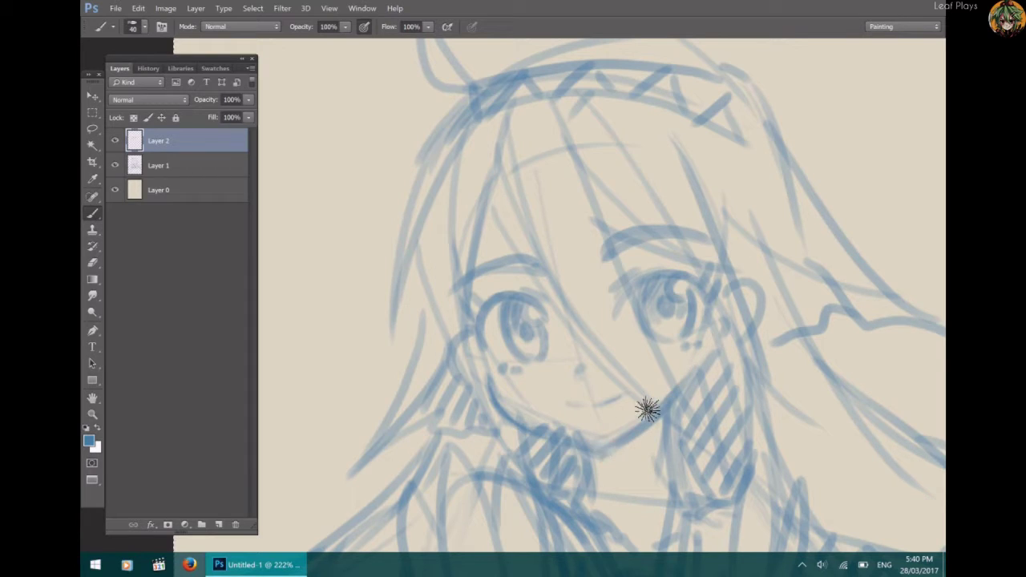
mouse_move(492, 391)
left_mouse_down()
mouse_move(578, 443)
mouse_move(617, 451)
left_mouse_up()
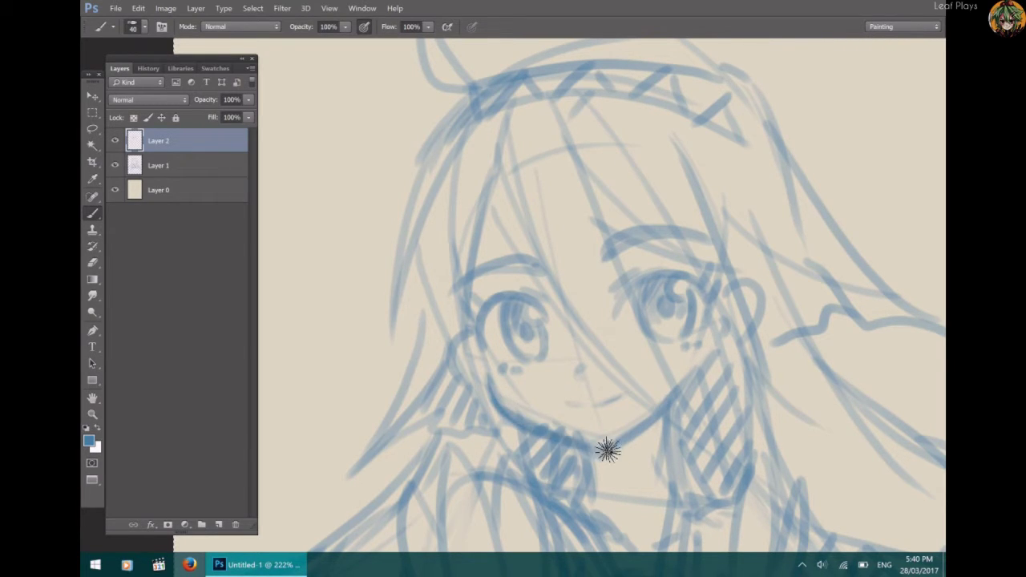
Erase the rough jaw guidelines inside the face on Layer 1.
left_click(204, 169)
key("e")
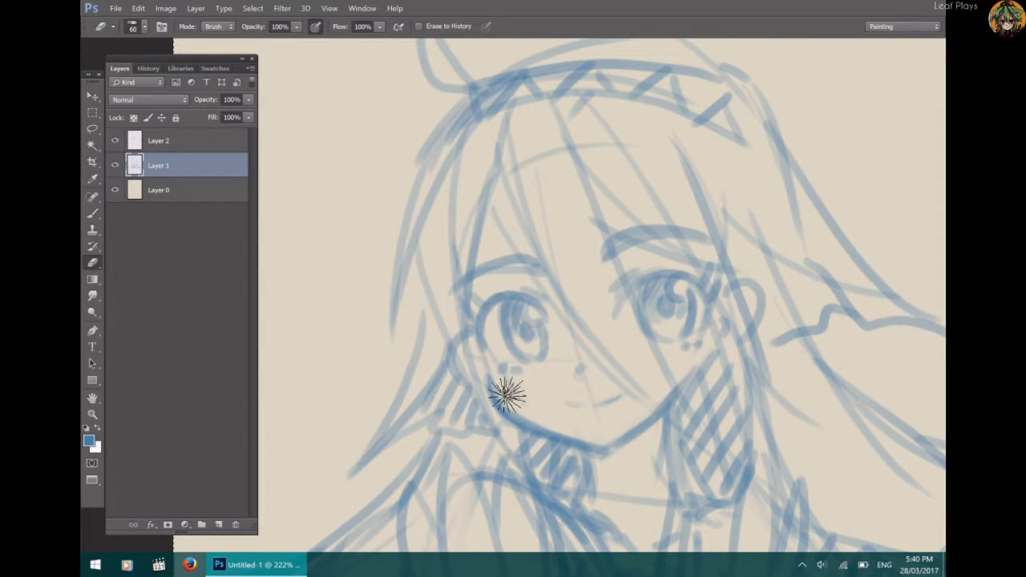
key("b")
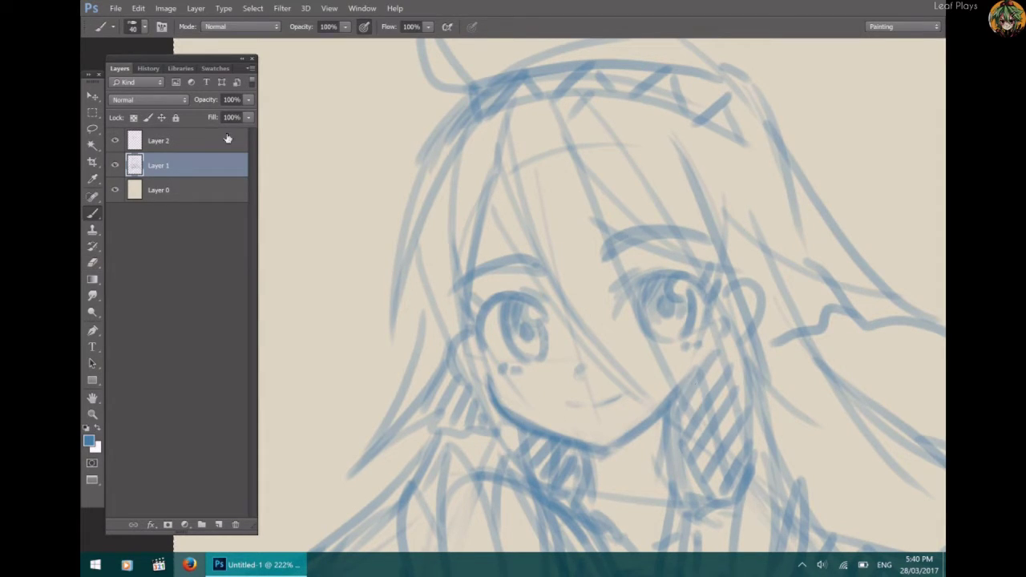
Lasso the mouth on Layer 2, shift it slightly toward the right cheek, and deselect.
key("alt+bracketright")
key("l")
left_click_drag(555, 400, 596, 429)
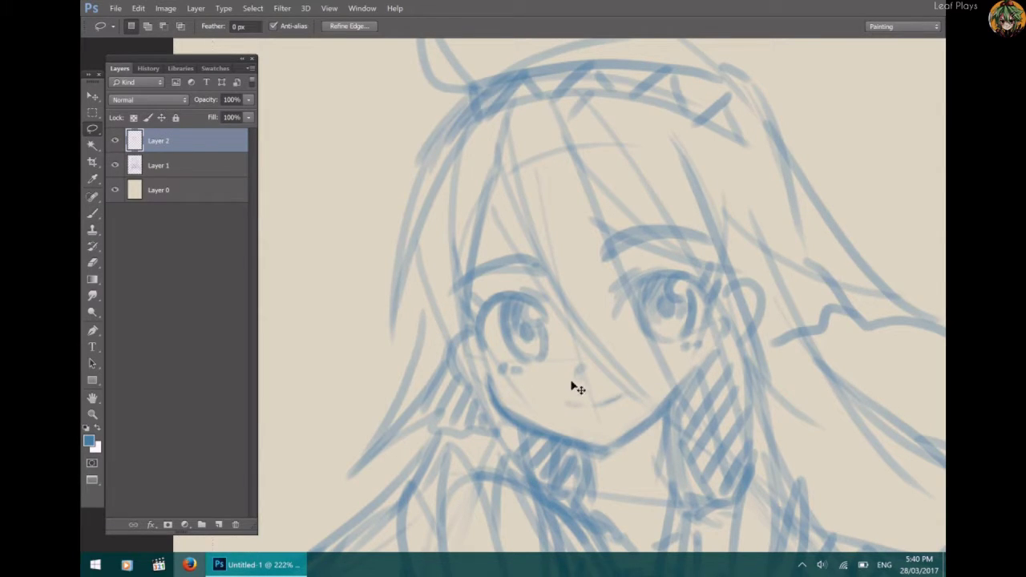
mouse_move(571, 387)
left_mouse_down()
mouse_move(562, 398)
mouse_move(632, 418)
mouse_move(636, 408)
mouse_move(585, 385)
mouse_move(563, 390)
mouse_move(624, 409)
left_mouse_up()
key("ctrl+d")
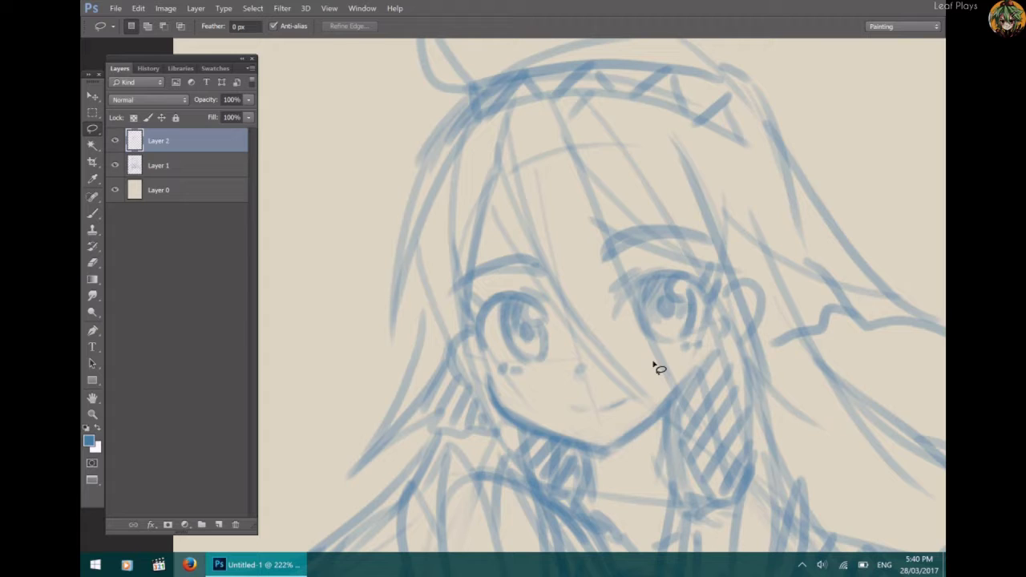
On Layer 1, brush hair strands from the headband over the forehead and along the left side of the head.
scroll(653, 365, "down", 4)
scroll(594, 321, "down", 3)
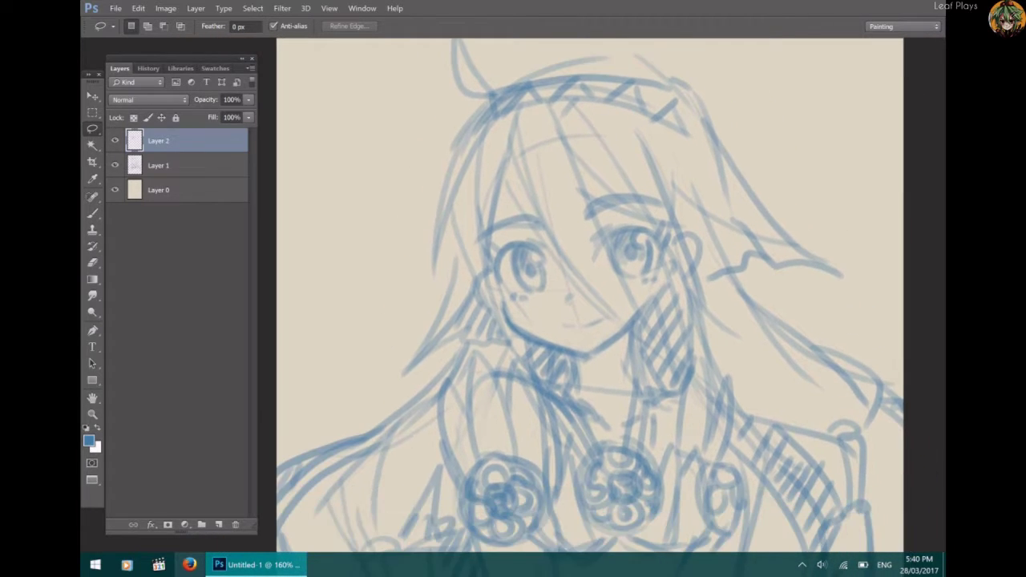
scroll(656, 369, "down", 2)
scroll(490, 327, "up", 1)
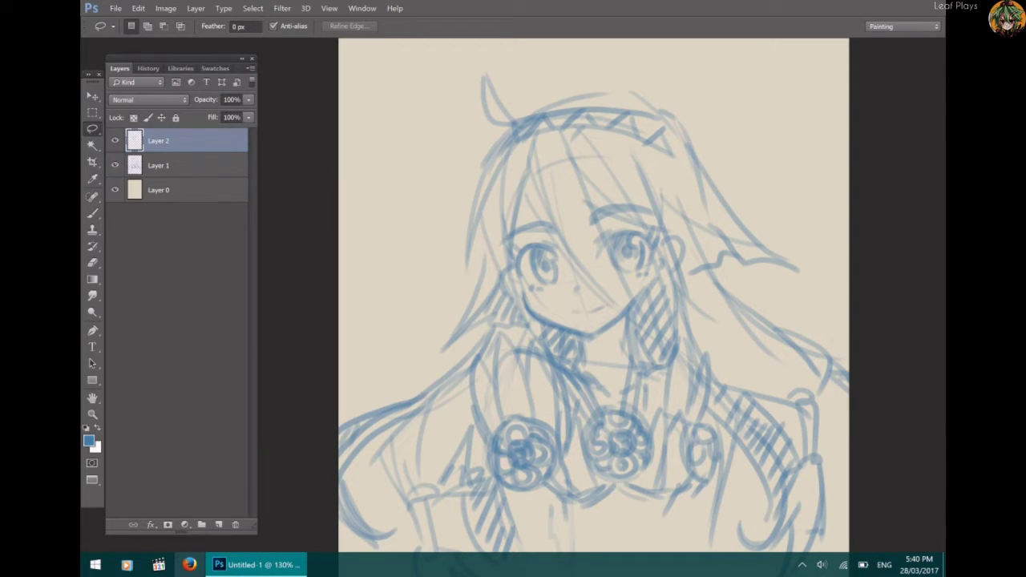
key("b")
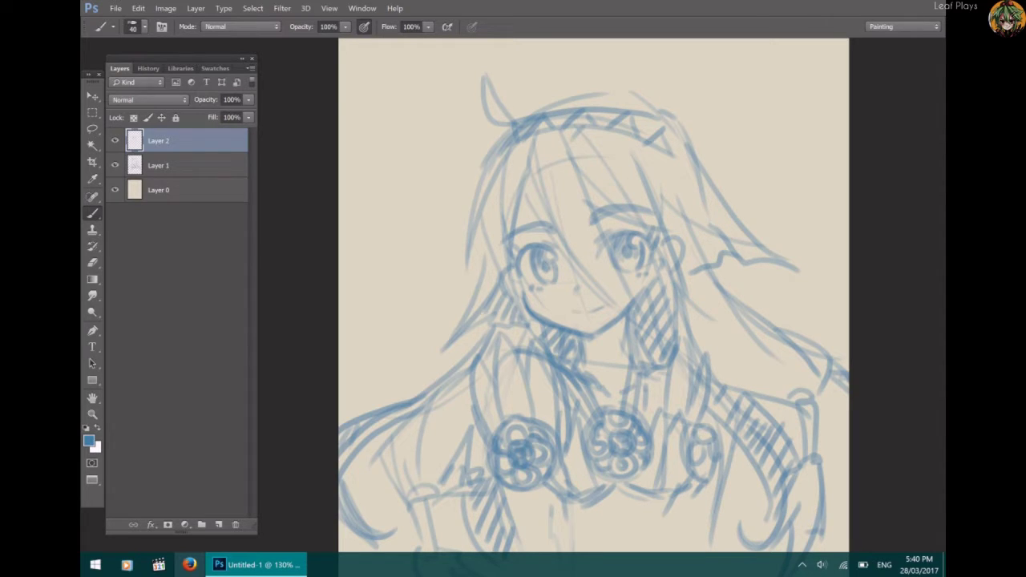
left_click(235, 166)
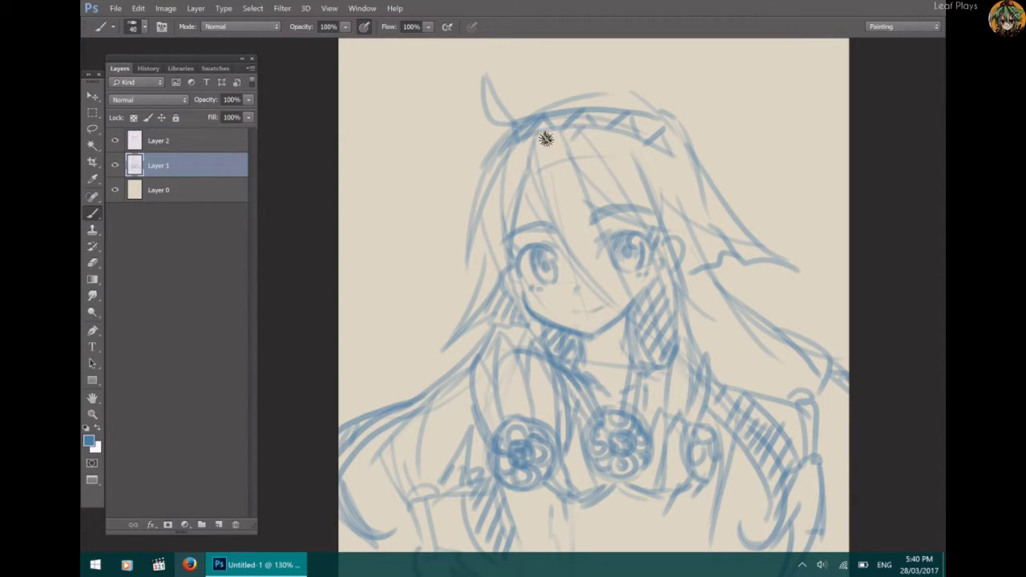
left_click_drag(545, 125, 528, 195)
mouse_move(550, 125)
left_mouse_down()
mouse_move(568, 159)
mouse_move(571, 138)
mouse_move(591, 202)
left_mouse_up()
left_click_drag(522, 145, 483, 178)
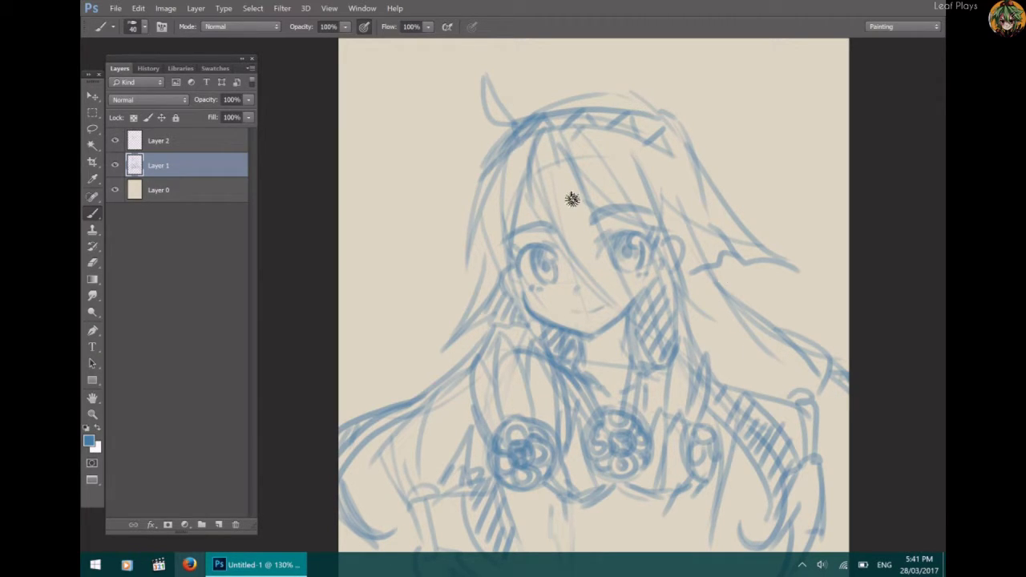
Darken the long bang strands sweeping diagonally from the forehead between the eyes to the right jaw.
left_click_drag(529, 160, 572, 260)
left_click_drag(537, 173, 625, 315)
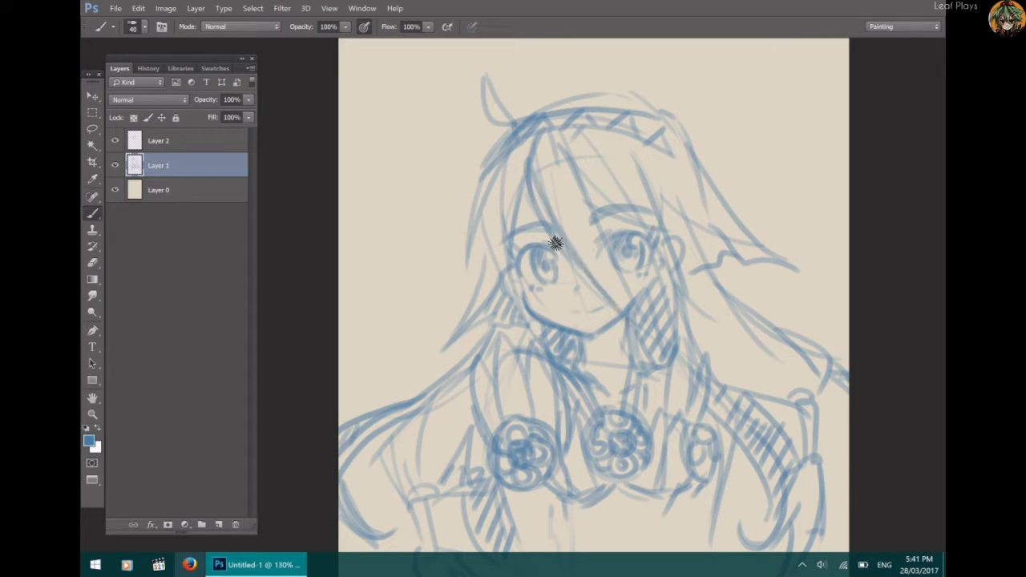
left_click_drag(547, 224, 623, 316)
left_click_drag(569, 153, 672, 352)
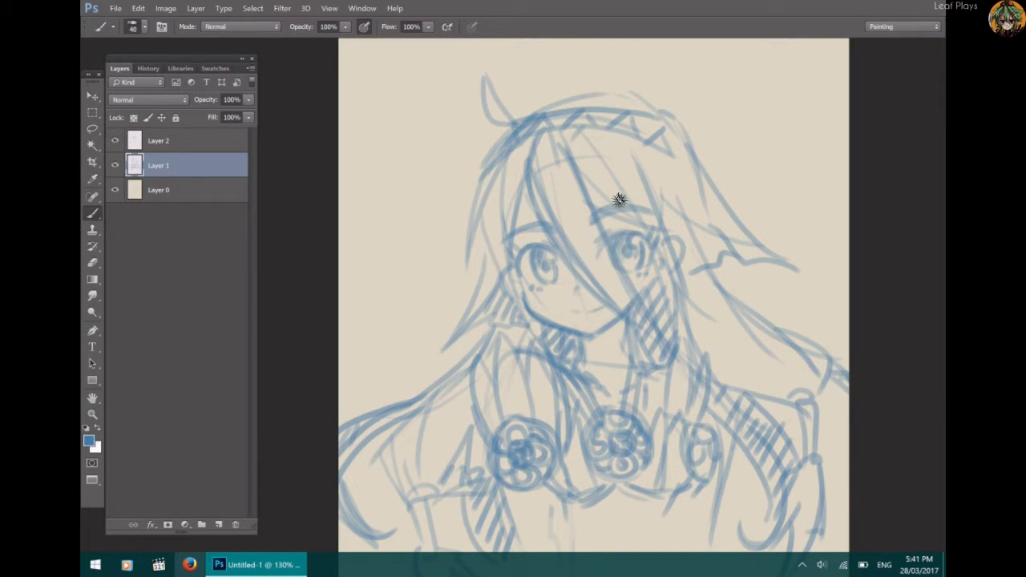
Brush more bang strands over the brows, reinforce both side locks, and add a short fold line below the flower ornaments on Layer 1.
left_click_drag(571, 167, 658, 229)
left_click_drag(624, 186, 656, 236)
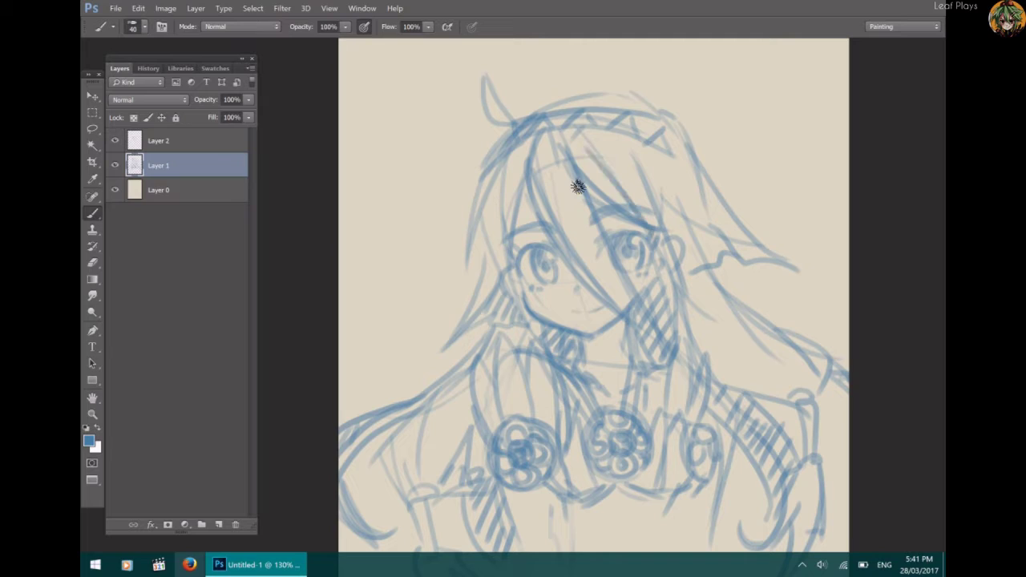
mouse_move(532, 162)
left_mouse_down()
mouse_move(505, 257)
mouse_move(521, 294)
left_mouse_up()
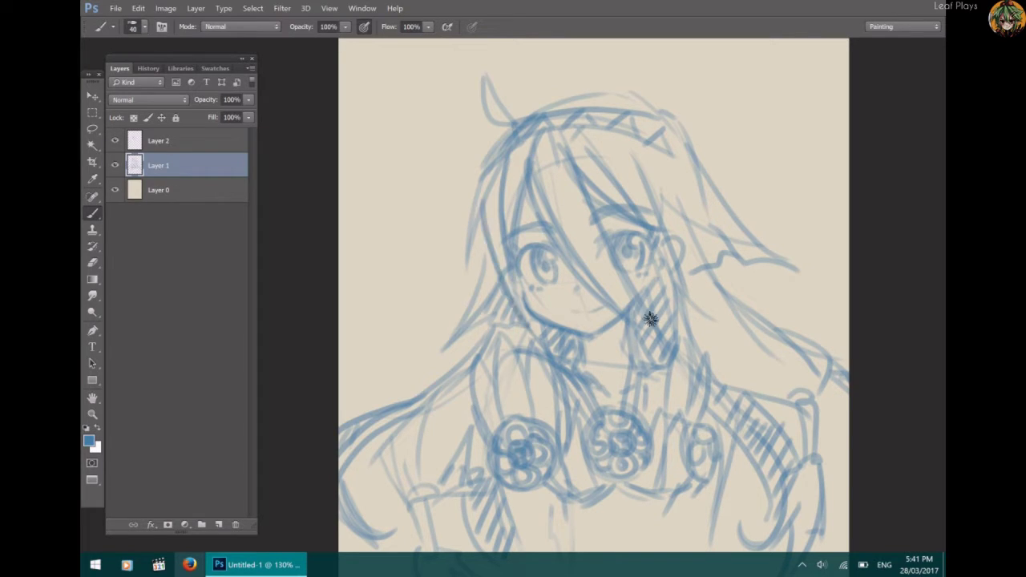
left_click_drag(633, 154, 749, 248)
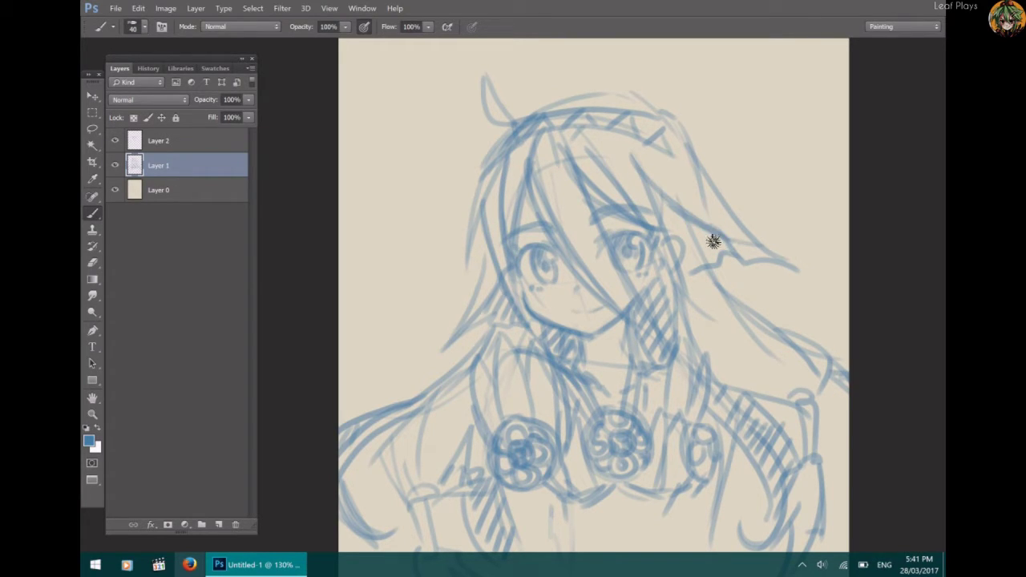
mouse_move(703, 218)
left_mouse_down()
mouse_move(697, 238)
mouse_move(710, 252)
mouse_move(760, 249)
left_mouse_up()
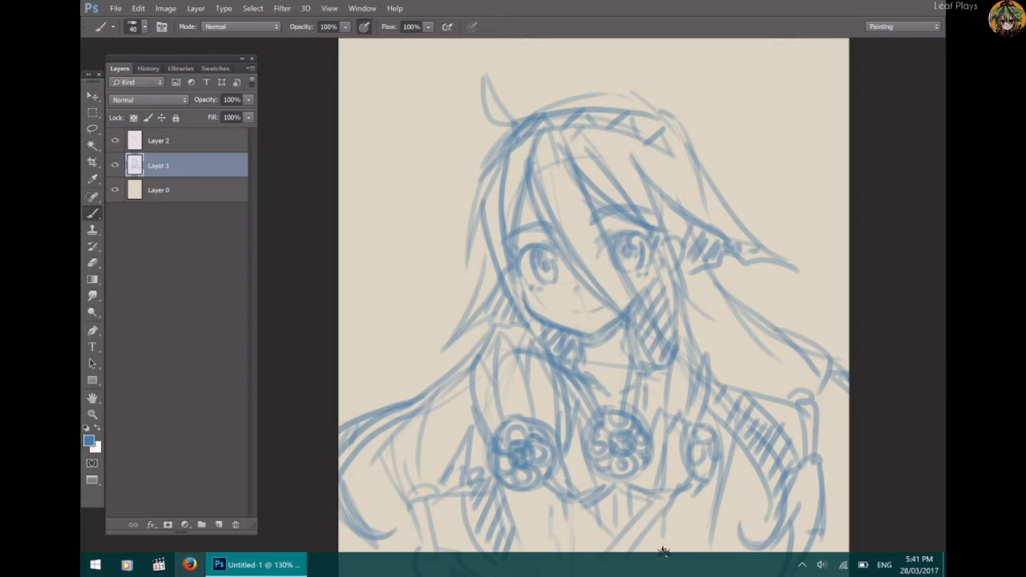
mouse_move(695, 486)
left_mouse_down()
mouse_move(684, 538)
mouse_move(670, 515)
mouse_move(694, 506)
left_mouse_up()
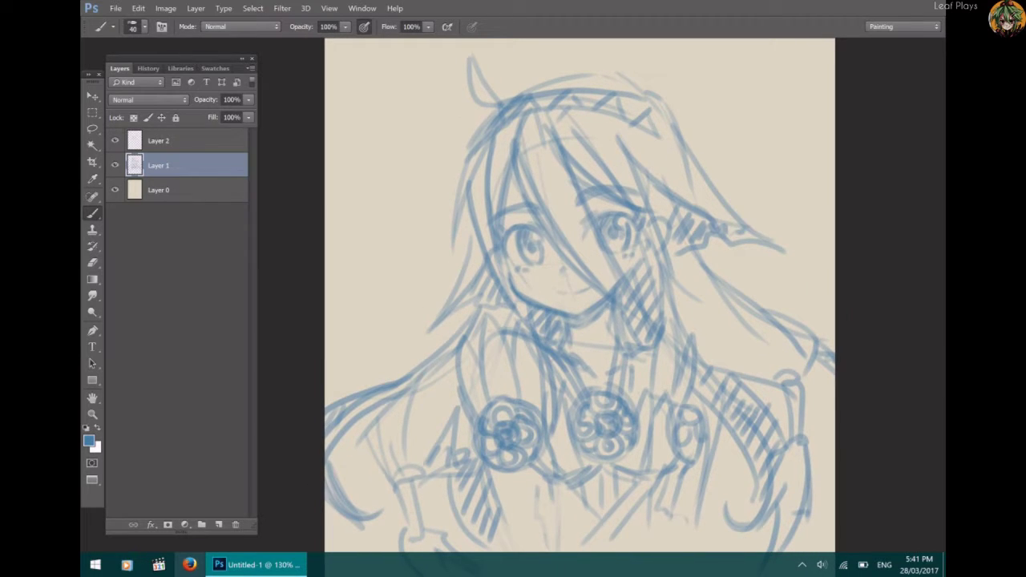
Create a new layer for the line art at the top of the layer stack.
key("ctrl+shift+n")
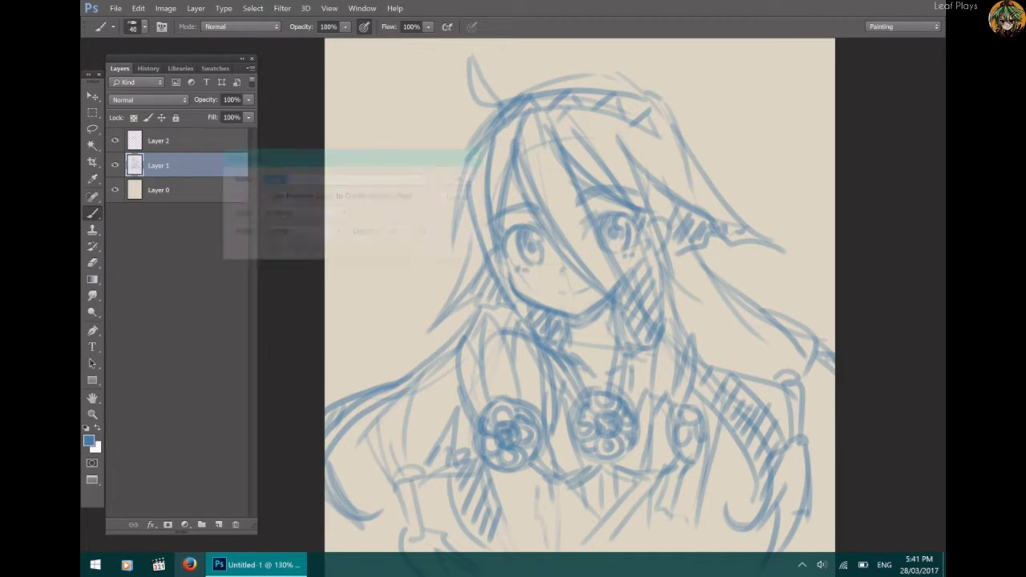
key("Return")
left_click_drag(230, 166, 211, 134)
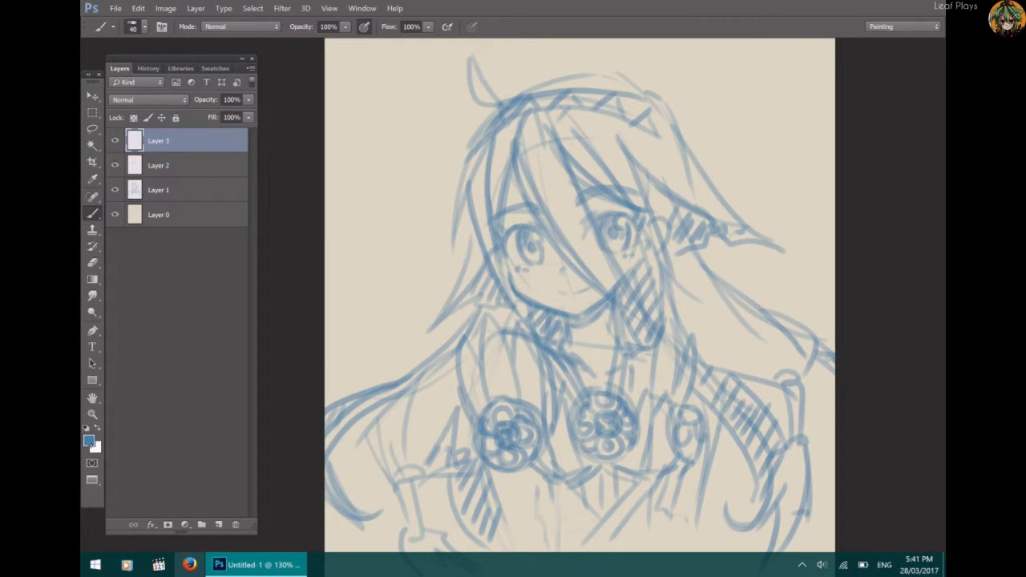
Set the foreground color to near-black 060809 and reduce the brush size to 10.
left_click(90, 443)
left_click_drag(513, 237, 505, 251)
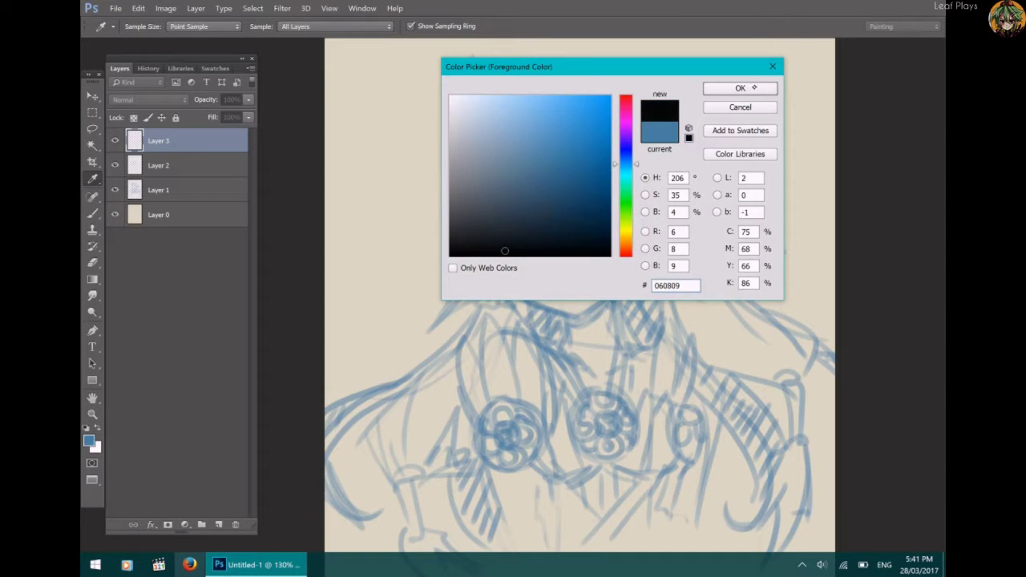
left_click(740, 88)
key("b")
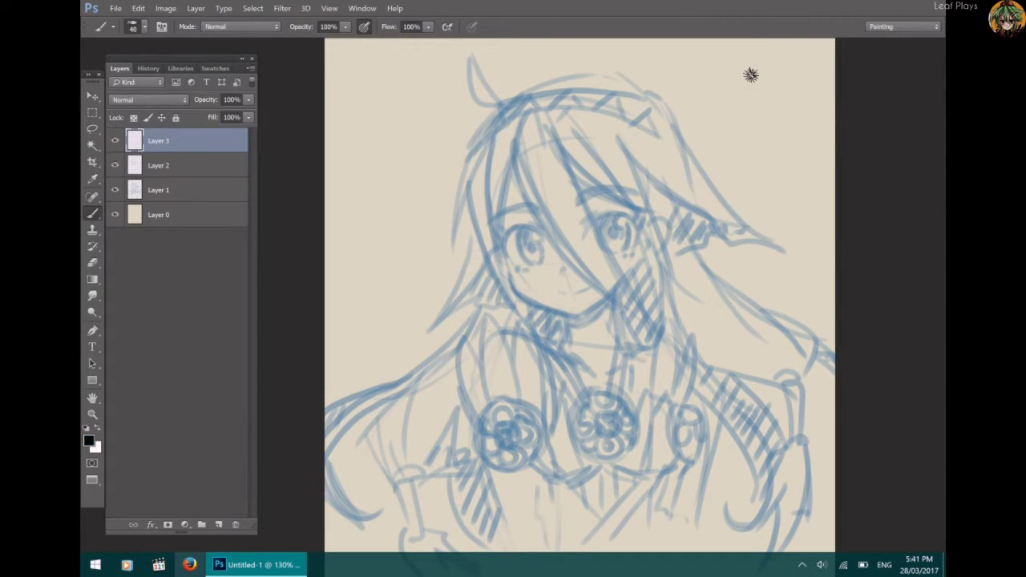
key("bracketleft")
scroll(589, 221, "up", 6)
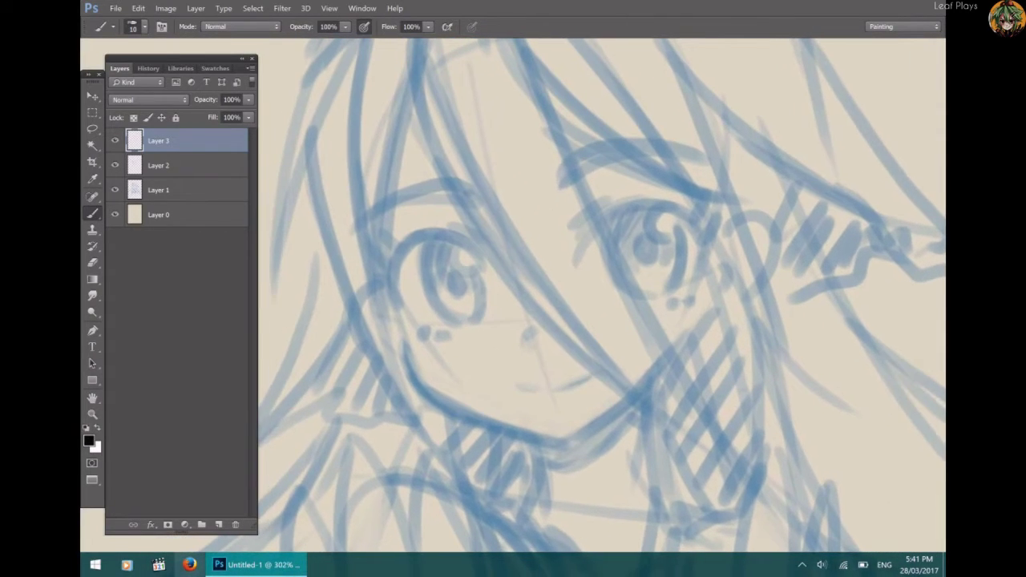
scroll(590, 240, "down", 4)
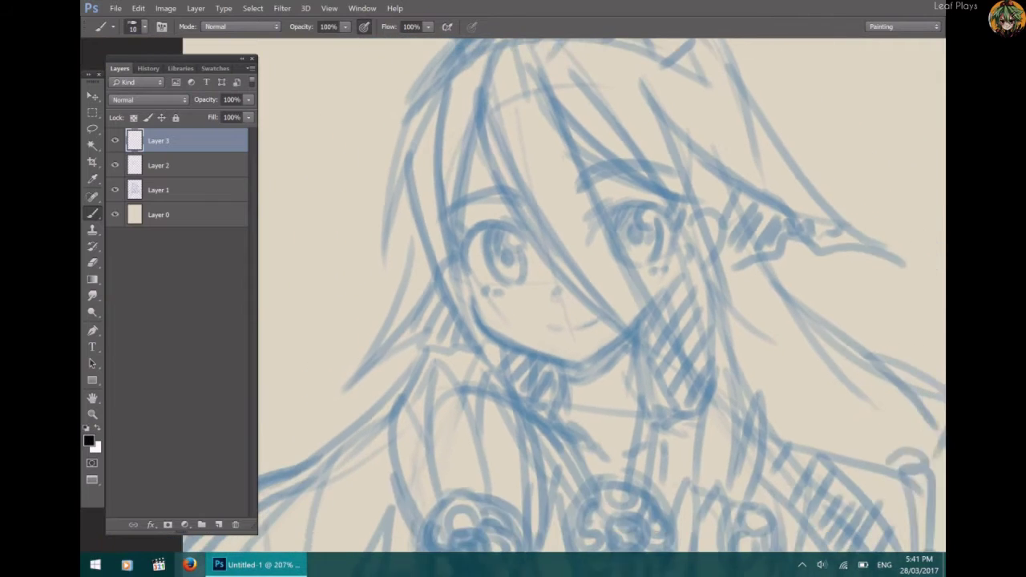
scroll(529, 216, "down", 4)
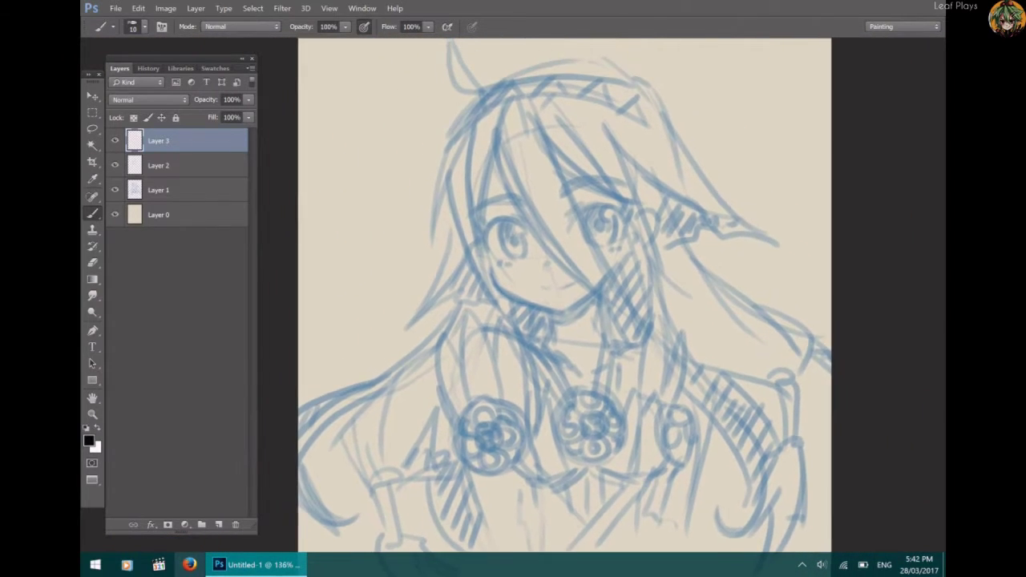
scroll(564, 295, "down", 1)
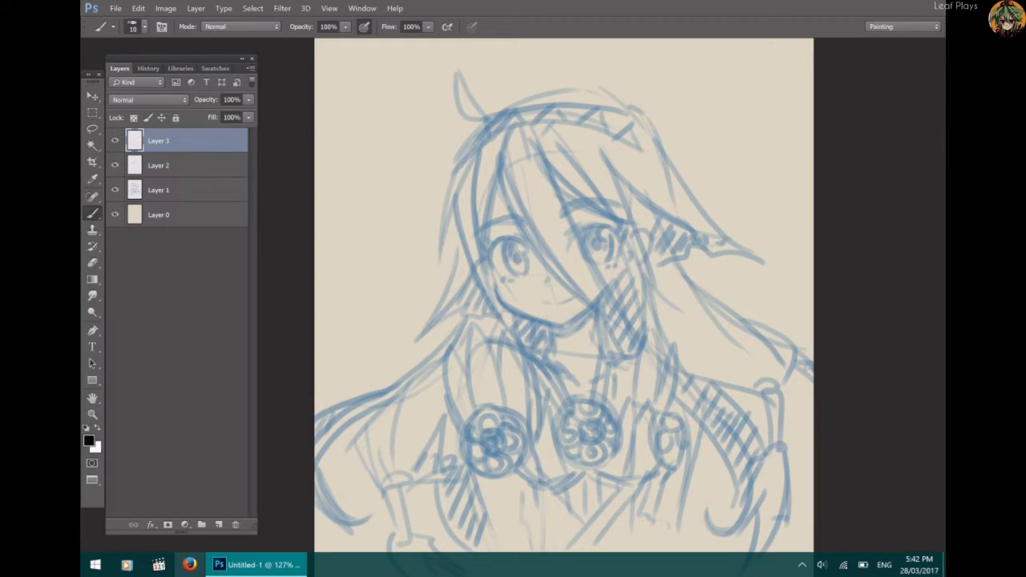
left_click(116, 8)
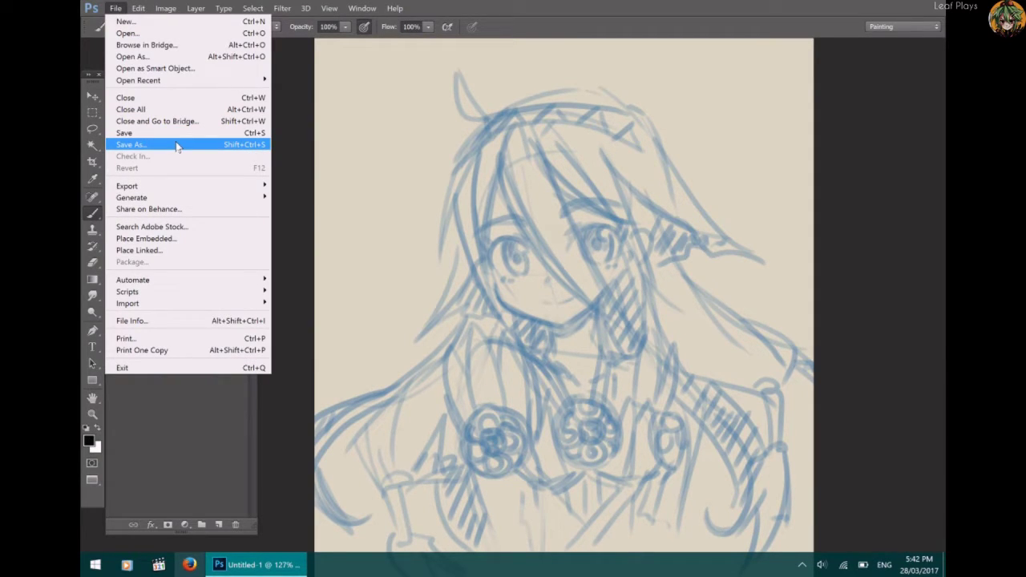
left_click(548, 29)
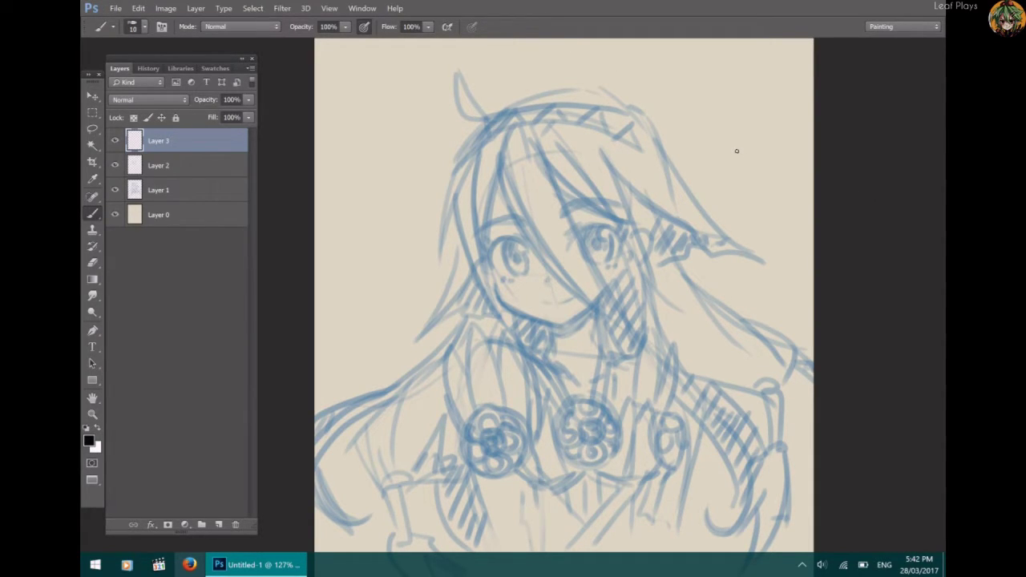
Ink the upper lash line and outer lashes of the eye on the face's right side in black.
scroll(555, 251, "up", 6)
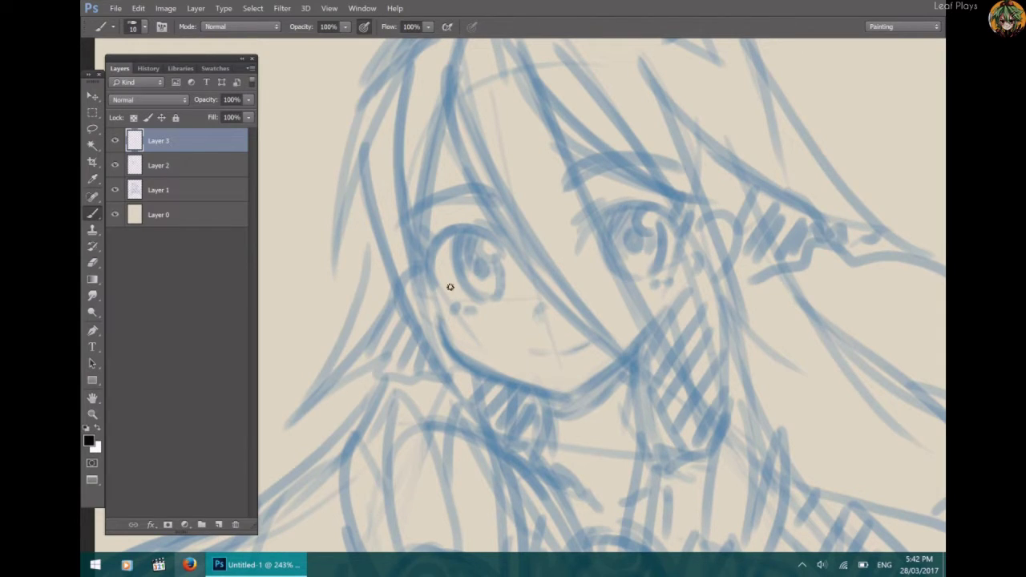
left_click_drag(583, 252, 594, 228)
mouse_move(583, 236)
left_mouse_down()
mouse_move(604, 215)
mouse_move(584, 236)
mouse_move(634, 208)
mouse_move(585, 232)
mouse_move(612, 212)
mouse_move(624, 208)
mouse_move(588, 229)
mouse_move(667, 195)
mouse_move(692, 210)
left_mouse_up()
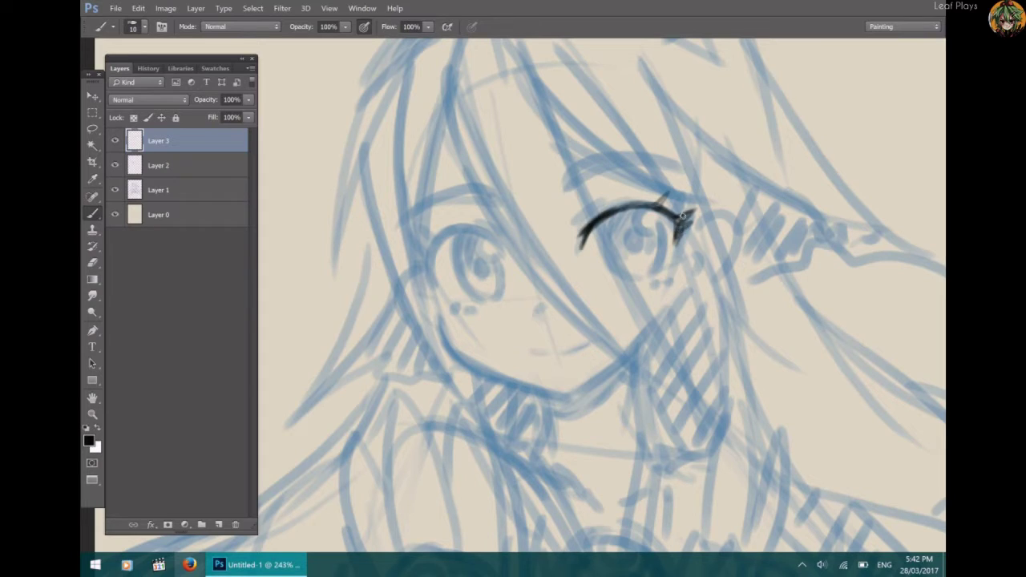
mouse_move(667, 213)
left_mouse_down()
mouse_move(597, 221)
mouse_move(667, 209)
mouse_move(616, 205)
mouse_move(665, 206)
mouse_move(571, 233)
left_mouse_up()
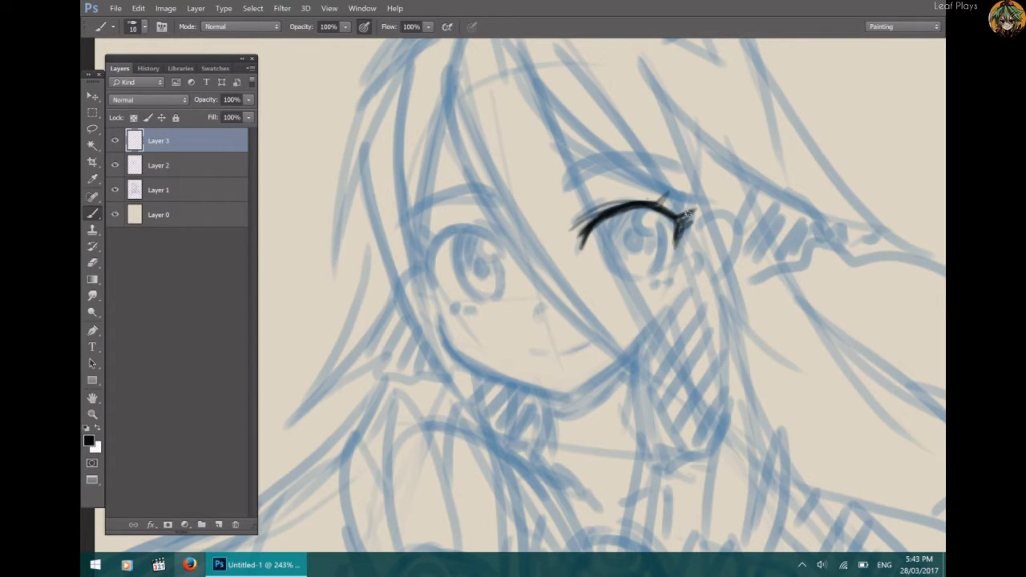
Outline the iris, round highlight and pupil of the right-side eye.
left_click_drag(655, 209, 655, 269)
mouse_move(608, 219)
left_mouse_down()
mouse_move(614, 264)
mouse_move(633, 275)
left_mouse_up()
mouse_move(608, 241)
left_mouse_down()
mouse_move(635, 278)
mouse_move(663, 263)
left_mouse_up()
left_click_drag(633, 231, 634, 249)
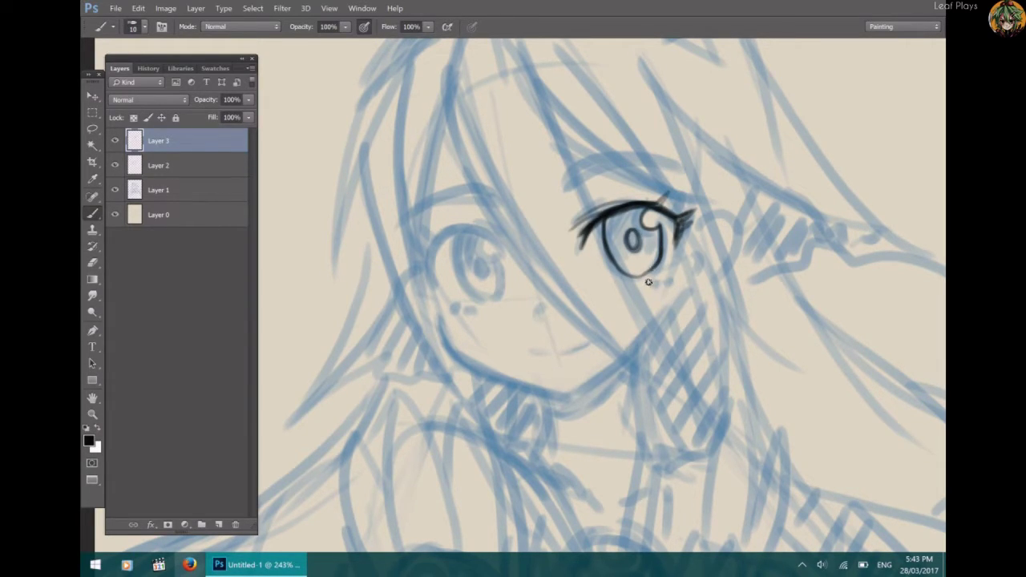
Ink the lower lid of the right-side eye and the long eyebrow arching above it.
mouse_move(649, 284)
left_mouse_down()
mouse_move(672, 262)
mouse_move(660, 282)
mouse_move(623, 288)
mouse_move(670, 269)
left_mouse_up()
mouse_move(571, 212)
left_mouse_down()
mouse_move(631, 163)
mouse_move(675, 161)
left_mouse_up()
mouse_move(568, 186)
left_mouse_down()
mouse_move(622, 163)
mouse_move(675, 163)
left_mouse_up()
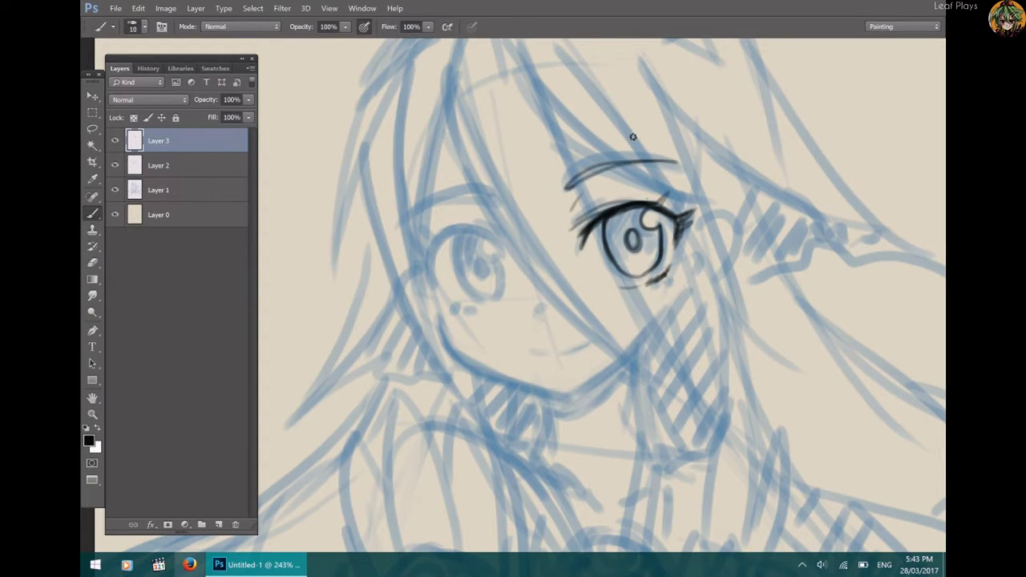
Ink the curved upper lash line and outer lashes of the eye on the face's left side.
left_click_drag(463, 233, 504, 249)
left_click_drag(462, 230, 506, 253)
mouse_move(498, 240)
left_mouse_down()
mouse_move(453, 235)
mouse_move(432, 219)
mouse_move(458, 235)
mouse_move(439, 219)
mouse_move(454, 236)
mouse_move(416, 248)
left_mouse_up()
mouse_move(431, 258)
left_mouse_down()
mouse_move(413, 265)
mouse_move(430, 264)
mouse_move(420, 268)
mouse_move(435, 283)
left_mouse_up()
mouse_move(443, 239)
left_mouse_down()
mouse_move(500, 248)
mouse_move(438, 255)
mouse_move(444, 290)
mouse_move(436, 259)
mouse_move(445, 244)
mouse_move(431, 276)
left_mouse_up()
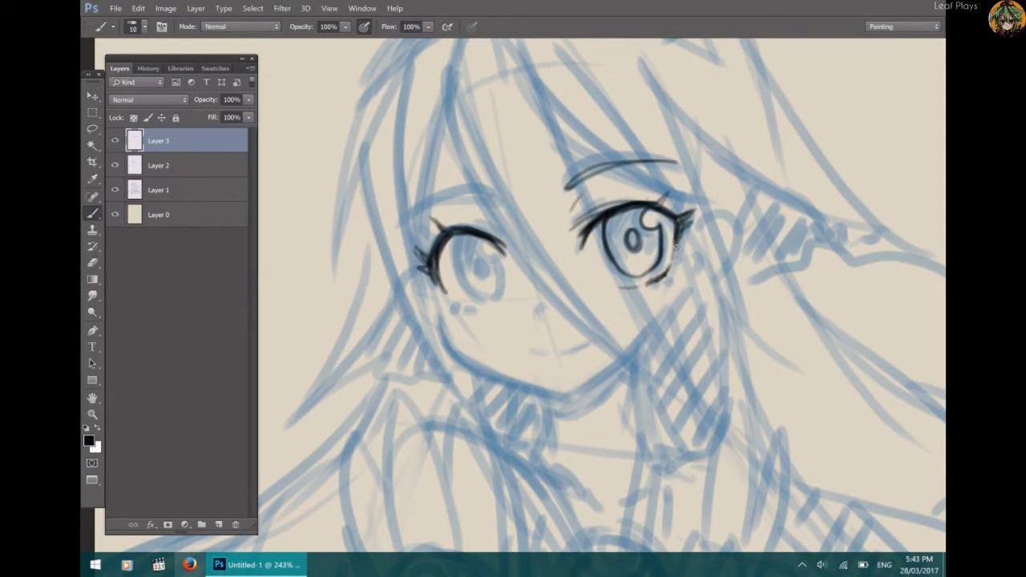
Draw the iris outline, highlight and pupil of the left-side eye.
mouse_move(457, 235)
left_mouse_down()
mouse_move(466, 275)
mouse_move(467, 245)
mouse_move(458, 250)
mouse_move(489, 299)
left_mouse_up()
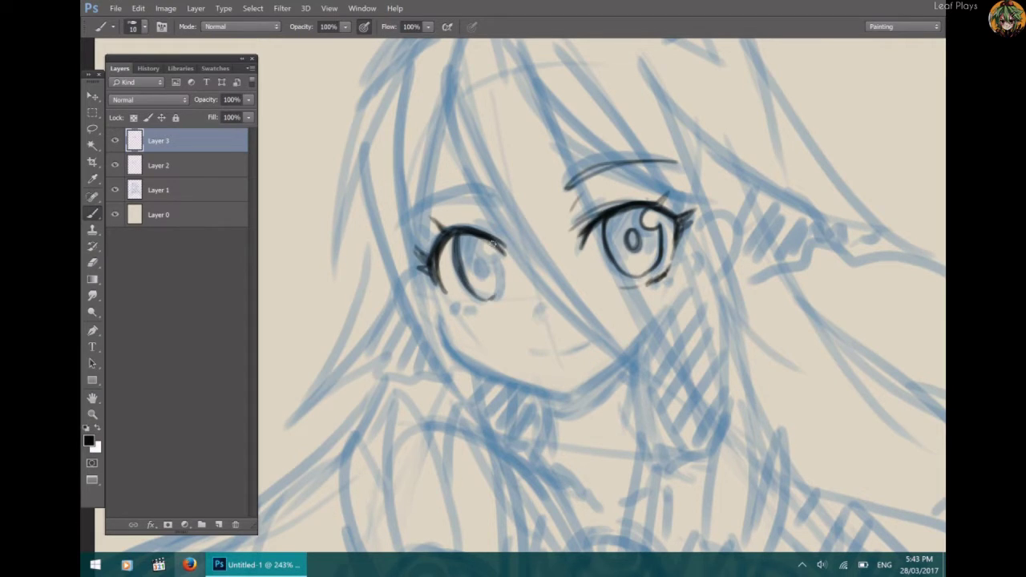
left_click_drag(485, 239, 494, 262)
left_click_drag(485, 238, 495, 261)
left_click_drag(498, 255, 496, 296)
mouse_move(481, 261)
left_mouse_down()
mouse_move(488, 277)
mouse_move(483, 267)
left_mouse_up()
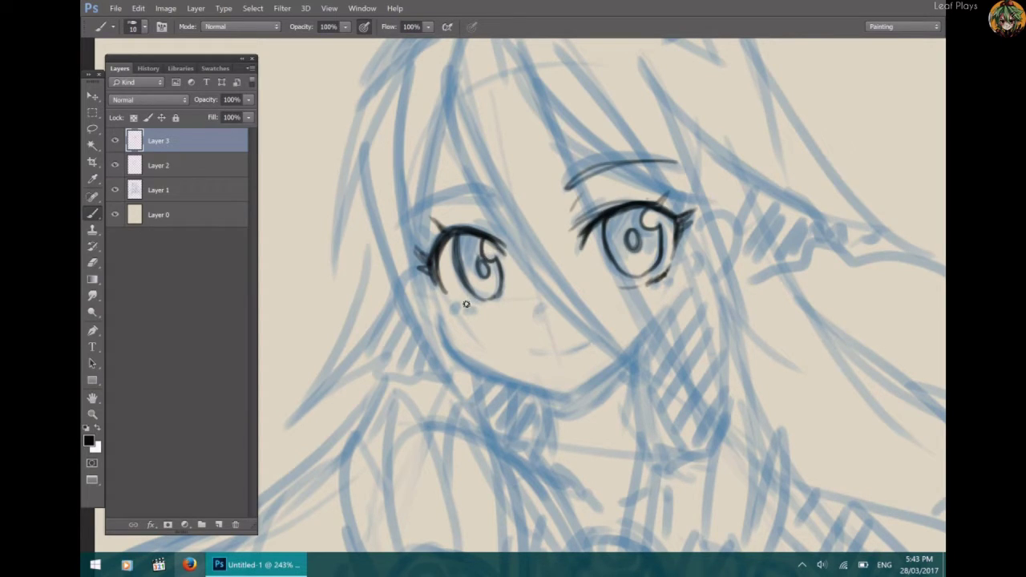
Add the left-side eye's lower lid, the eyelid creases and the left eyebrow, and thicken the right eyebrow.
left_click_drag(458, 302, 496, 309)
left_click_drag(600, 223, 585, 252)
mouse_move(449, 223)
left_mouse_down()
mouse_move(509, 237)
mouse_move(471, 227)
mouse_move(510, 238)
mouse_move(474, 220)
mouse_move(510, 234)
left_mouse_up()
mouse_move(499, 198)
left_mouse_down()
mouse_move(443, 194)
mouse_move(407, 224)
mouse_move(459, 199)
mouse_move(498, 200)
mouse_move(455, 199)
left_mouse_up()
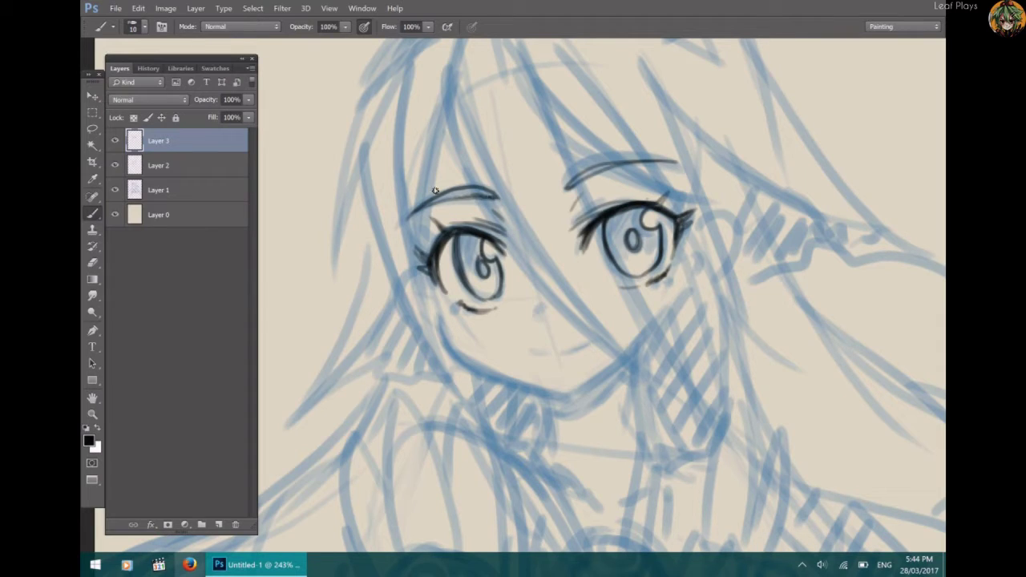
mouse_move(568, 183)
left_mouse_down()
mouse_move(646, 164)
mouse_move(597, 164)
mouse_move(568, 186)
mouse_move(653, 159)
left_mouse_up()
Ink the nose and smiling mouth, and add short blush marks under both eyes.
mouse_move(541, 307)
left_mouse_down()
mouse_move(550, 353)
mouse_move(592, 343)
left_mouse_up()
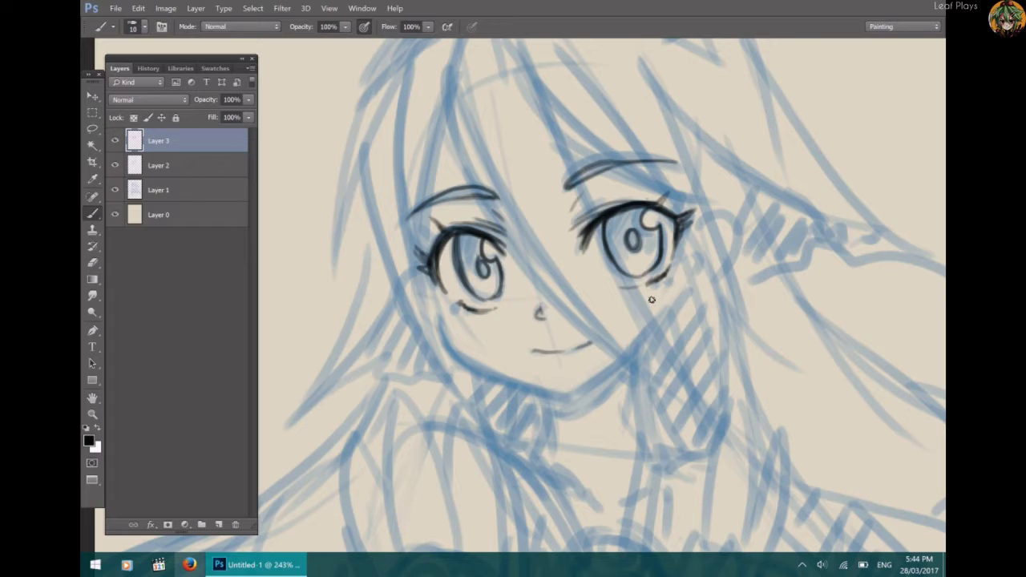
left_click_drag(651, 290, 648, 297)
left_click_drag(657, 289, 661, 297)
left_click_drag(455, 319, 453, 324)
Ink the jawline from both cheeks to the chin and draw the two sides of the neck.
mouse_move(461, 318)
left_mouse_down()
mouse_move(452, 351)
mouse_move(452, 331)
mouse_move(474, 367)
mouse_move(542, 391)
left_mouse_up()
left_click_drag(486, 373, 560, 397)
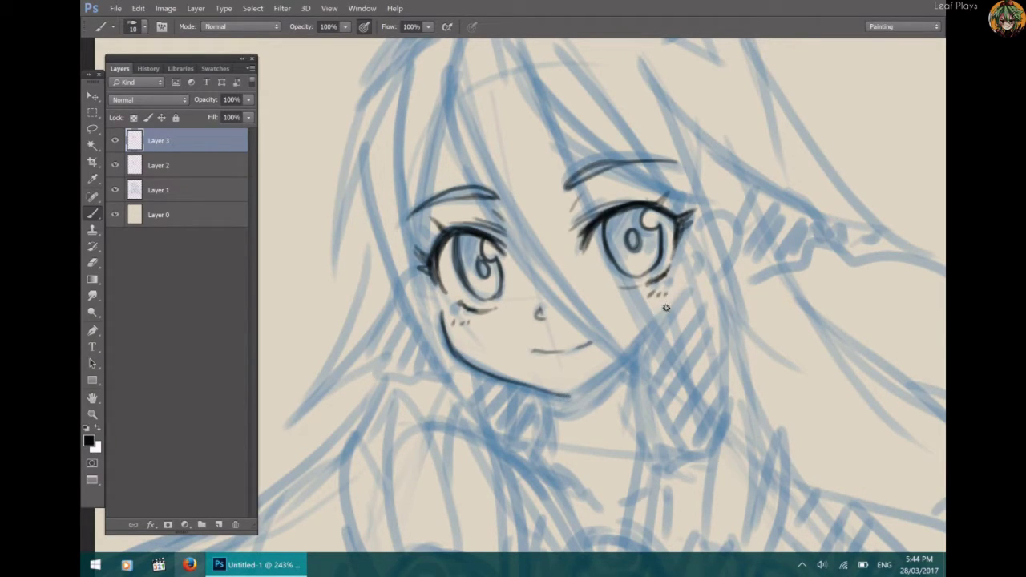
mouse_move(670, 305)
left_mouse_down()
mouse_move(572, 394)
mouse_move(593, 379)
mouse_move(550, 463)
mouse_move(526, 465)
left_mouse_up()
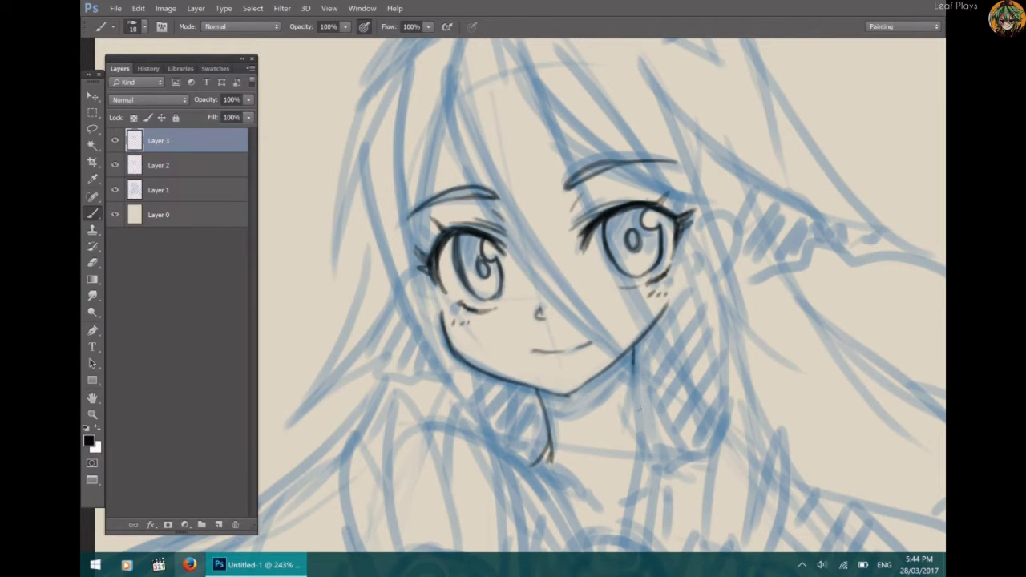
left_click_drag(633, 365, 653, 443)
Ink the left edge of the central bang from the headband down between the eyes and past the jaw.
scroll(513, 321, "down", 4)
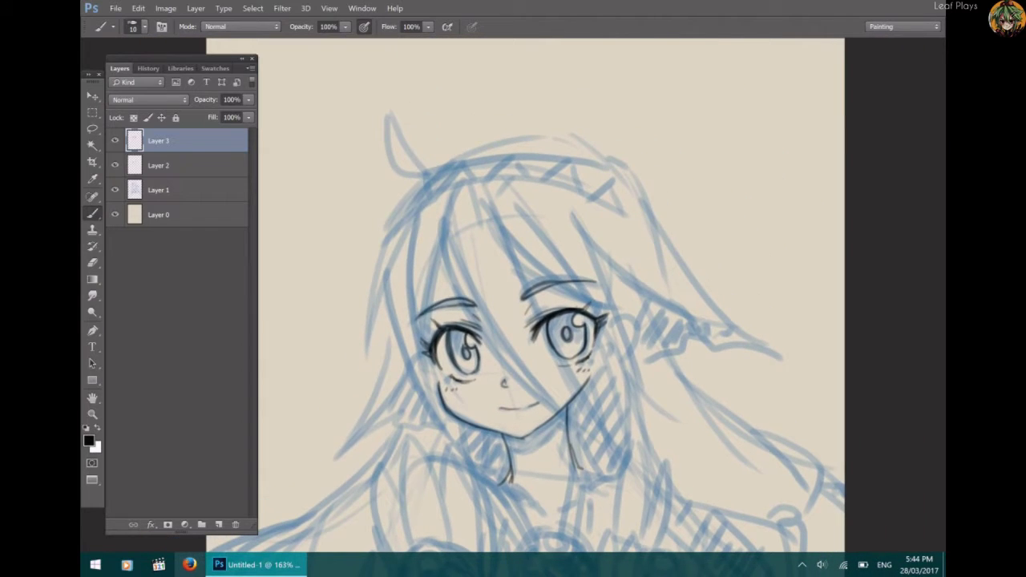
mouse_move(457, 187)
left_mouse_down()
mouse_move(446, 230)
mouse_move(453, 284)
mouse_move(510, 373)
left_mouse_up()
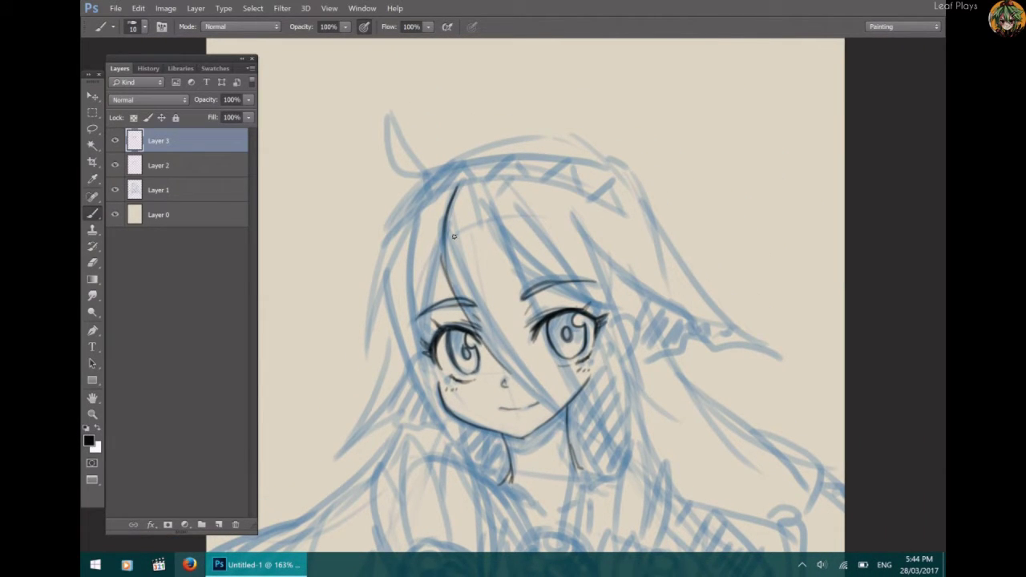
mouse_move(454, 219)
left_mouse_down()
mouse_move(533, 394)
mouse_move(629, 461)
left_mouse_up()
left_click_drag(445, 228, 441, 263)
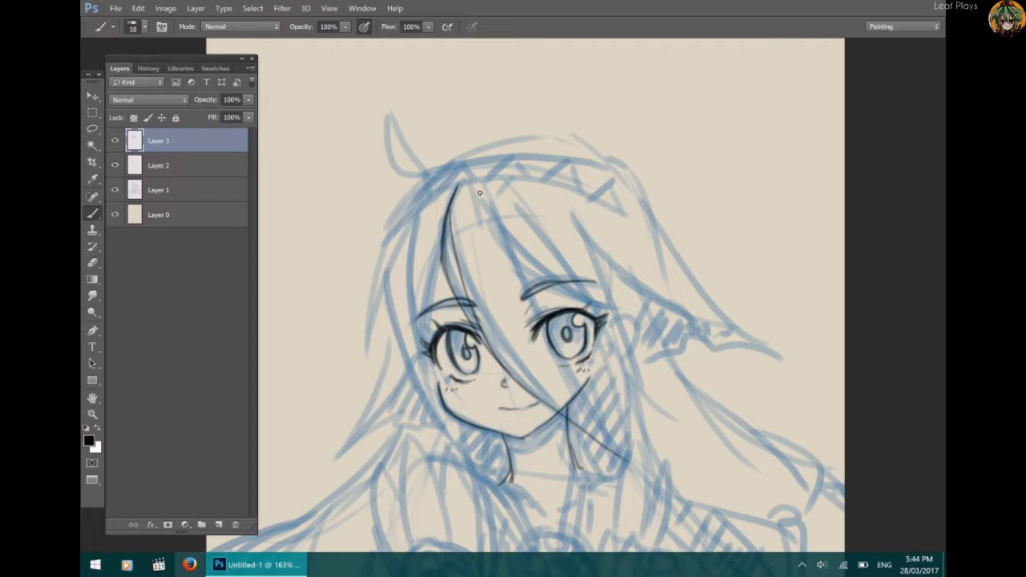
Ink the right edge of the central bang and extend its tapering strands past the jaw to the shoulder.
mouse_move(480, 192)
left_mouse_down()
mouse_move(527, 300)
mouse_move(493, 200)
mouse_move(535, 314)
mouse_move(634, 462)
left_mouse_up()
mouse_move(459, 257)
left_mouse_down()
mouse_move(578, 422)
mouse_move(616, 458)
left_mouse_up()
left_click_drag(579, 421, 654, 478)
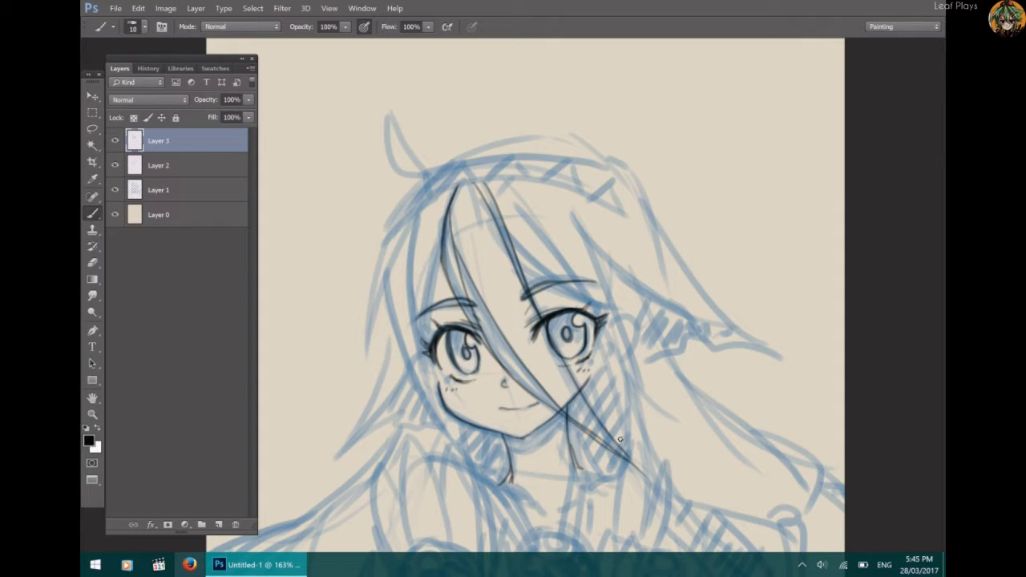
left_click_drag(598, 413, 709, 522)
left_click_drag(622, 457, 672, 507)
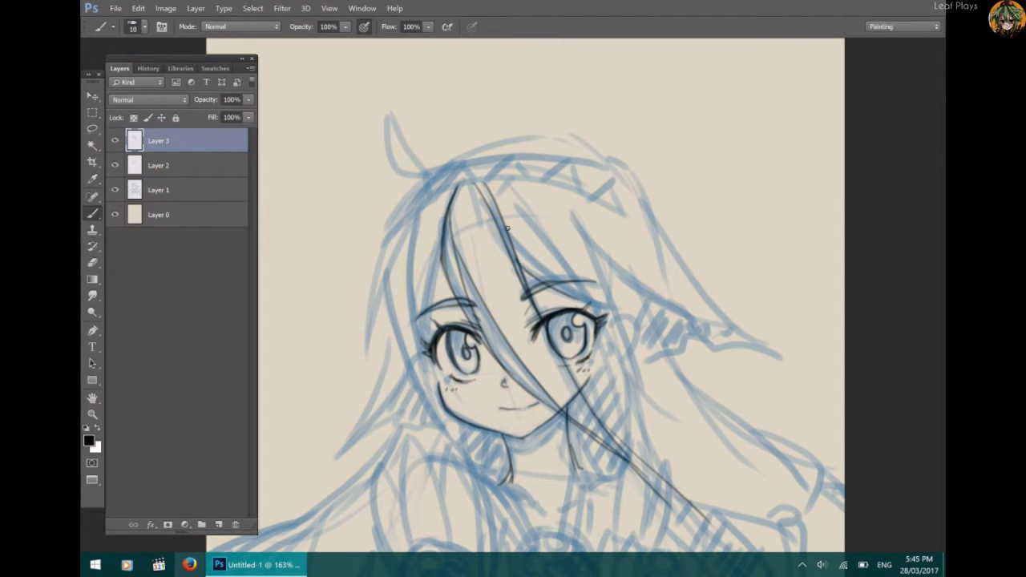
Ink the remaining bang strands over the right-side brow and the side lock beside the face, and draw the ear behind it.
left_click_drag(505, 225, 593, 307)
mouse_move(502, 187)
left_mouse_down()
mouse_move(591, 320)
mouse_move(617, 398)
left_mouse_up()
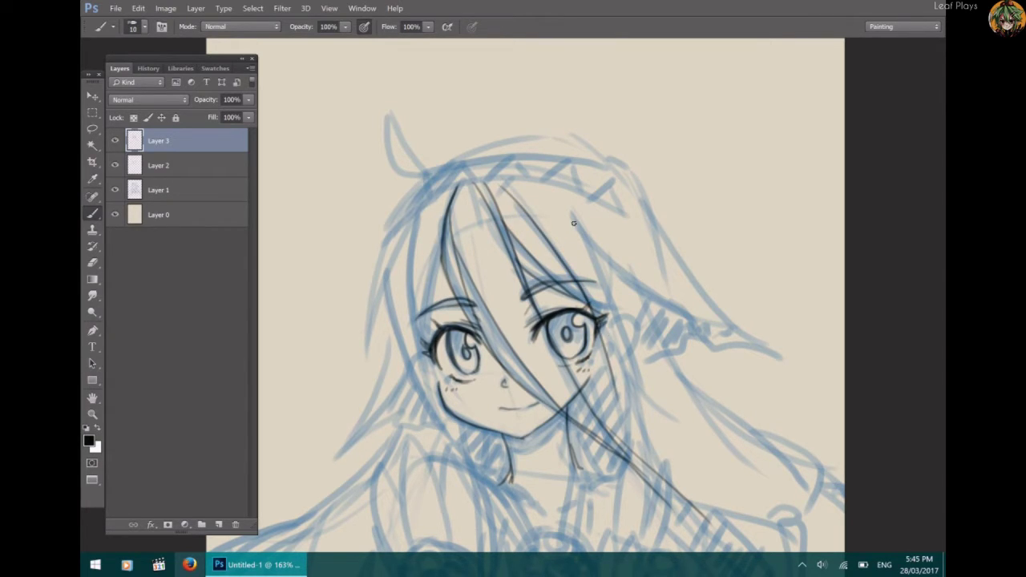
left_click_drag(555, 191, 615, 347)
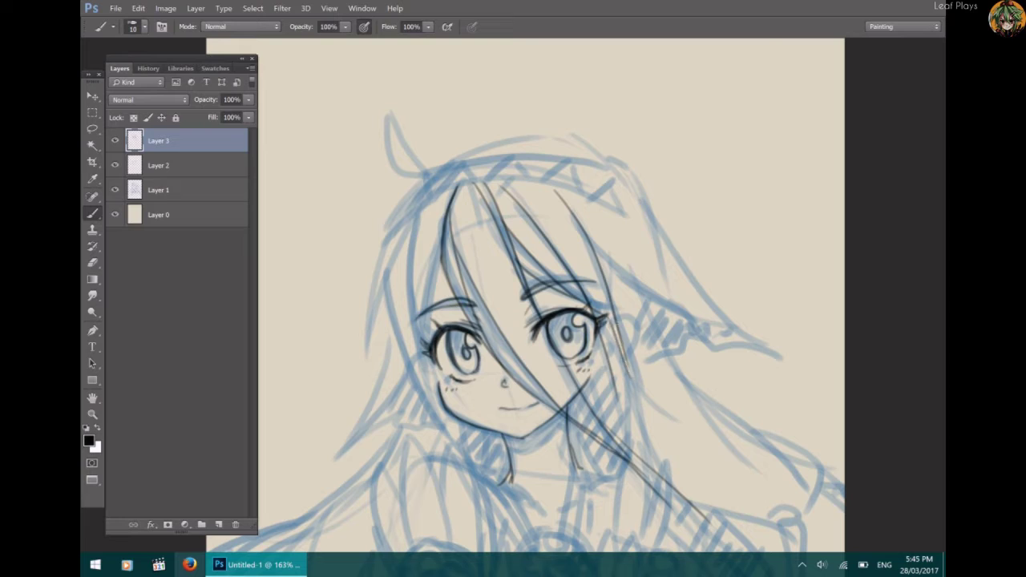
left_click_drag(603, 290, 618, 425)
mouse_move(625, 320)
left_mouse_down()
mouse_move(630, 359)
mouse_move(597, 384)
left_mouse_up()
mouse_move(628, 337)
left_mouse_down()
mouse_move(611, 329)
mouse_move(598, 362)
left_mouse_up()
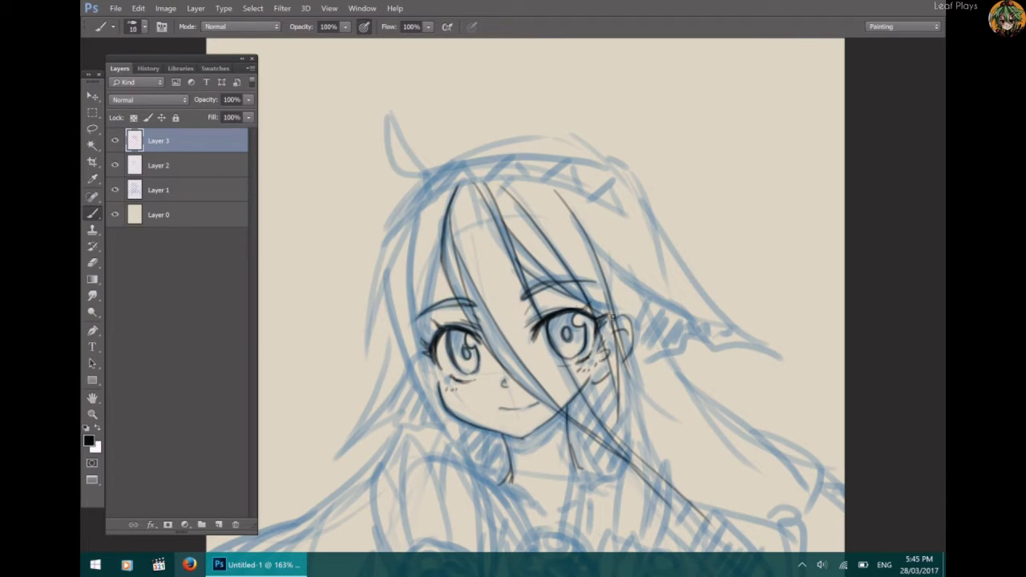
Ink the ear on the left side of the face and the tapering hair strands framing that cheek down past the jaw.
mouse_move(428, 353)
left_mouse_down()
mouse_move(427, 400)
mouse_move(416, 382)
mouse_move(445, 405)
left_mouse_up()
mouse_move(431, 363)
left_mouse_down()
mouse_move(421, 367)
mouse_move(438, 386)
left_mouse_up()
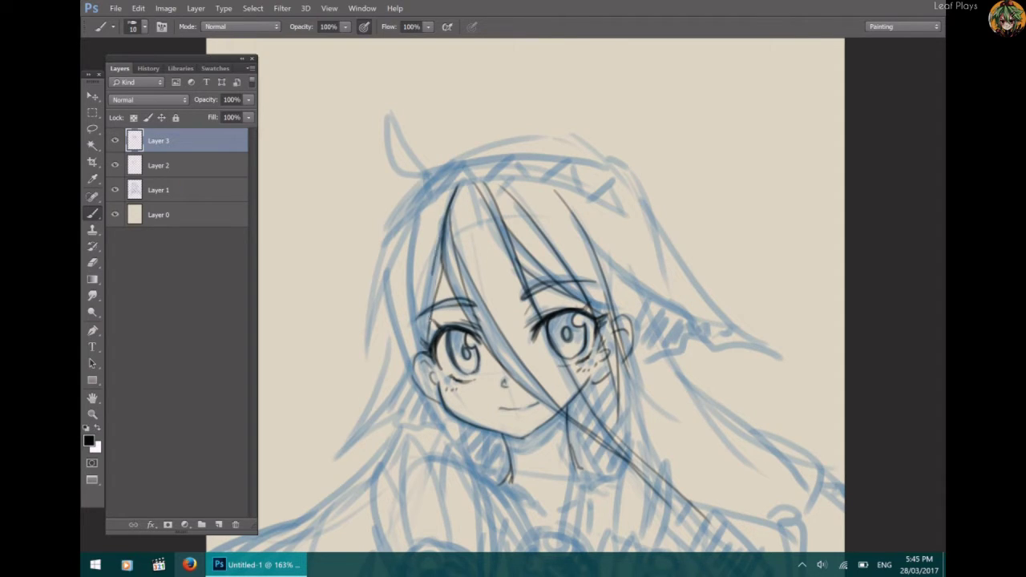
left_click_drag(446, 189, 417, 321)
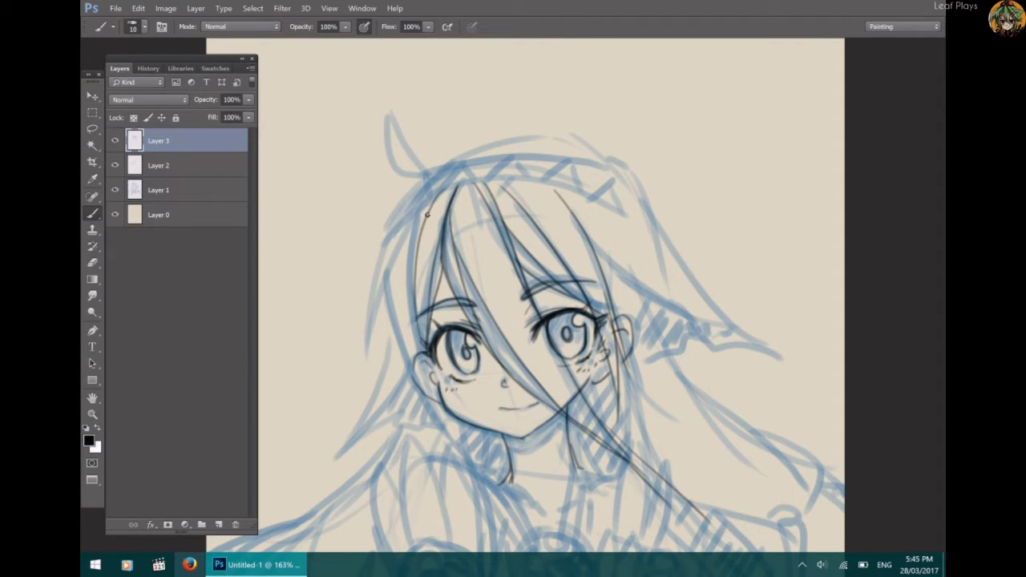
mouse_move(434, 198)
left_mouse_down()
mouse_move(420, 206)
mouse_move(371, 347)
mouse_move(397, 264)
mouse_move(423, 412)
mouse_move(478, 473)
left_mouse_up()
left_click_drag(411, 392, 468, 462)
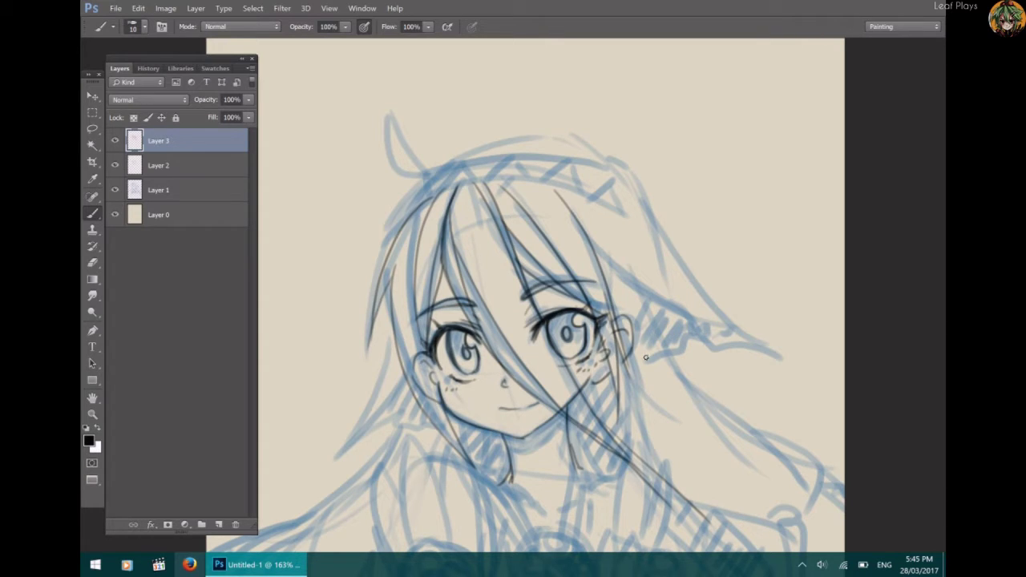
Ink the underside of the flared hair lock on the right side of the head out to its pointed tip.
left_click_drag(602, 274, 660, 301)
mouse_move(591, 231)
left_mouse_down()
mouse_move(736, 332)
mouse_move(715, 346)
mouse_move(777, 357)
left_mouse_up()
left_click_drag(731, 332, 783, 357)
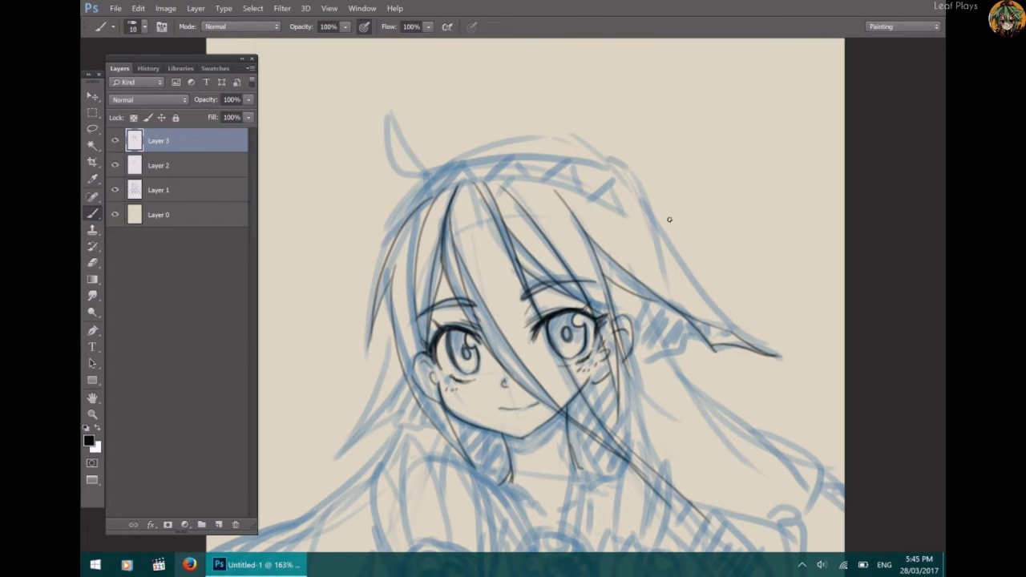
Ink the round flower ornament at the right end of the headband, with its rim, petals and center.
left_click_drag(617, 170, 666, 247)
left_click_drag(634, 183, 665, 244)
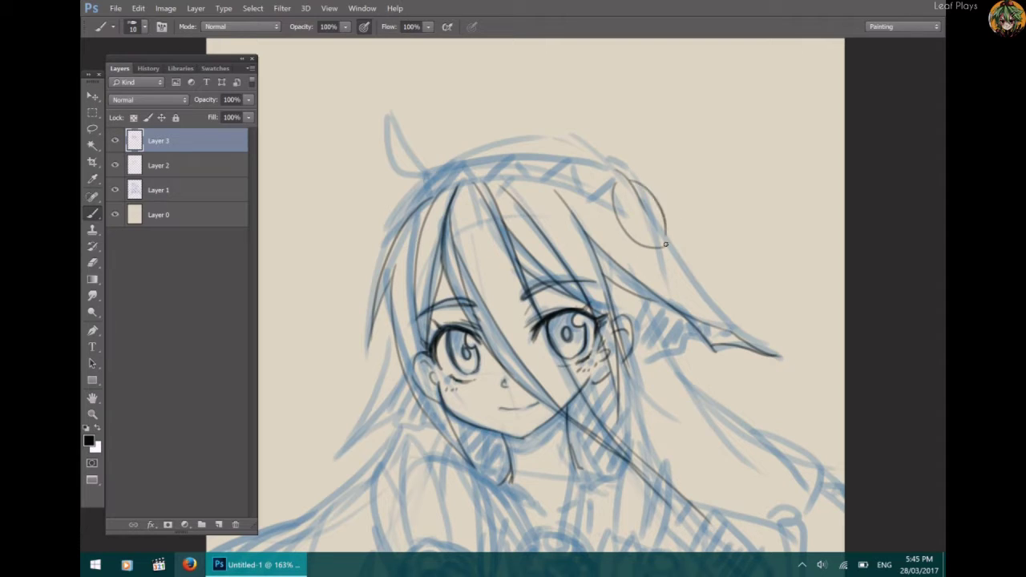
left_click_drag(626, 189, 641, 185)
mouse_move(642, 190)
left_mouse_down()
mouse_move(630, 209)
mouse_move(657, 232)
mouse_move(656, 205)
mouse_move(644, 215)
left_mouse_up()
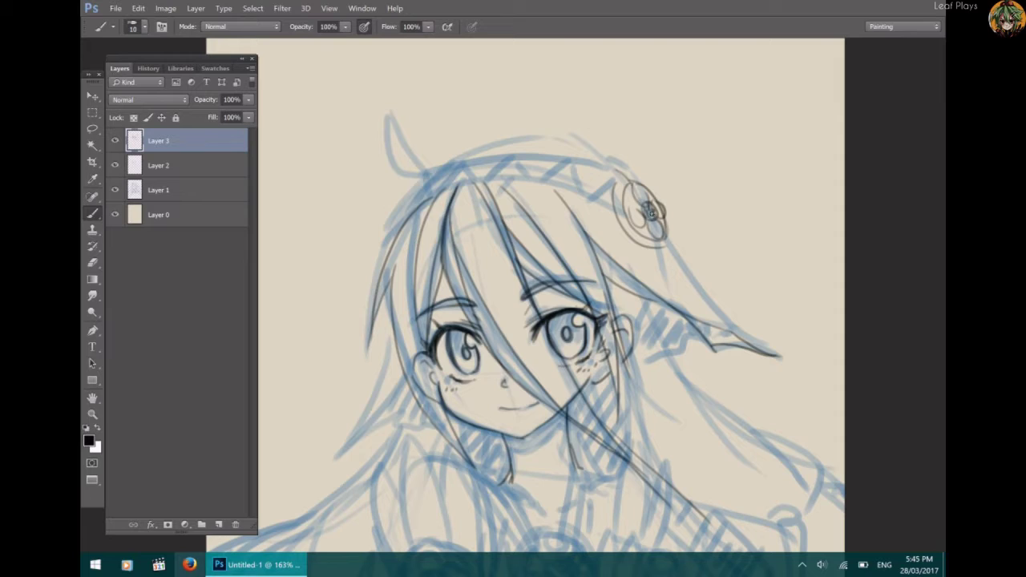
mouse_move(629, 179)
left_mouse_down()
mouse_move(659, 215)
mouse_move(640, 216)
mouse_move(646, 223)
mouse_move(635, 199)
mouse_move(631, 213)
mouse_move(652, 237)
left_mouse_up()
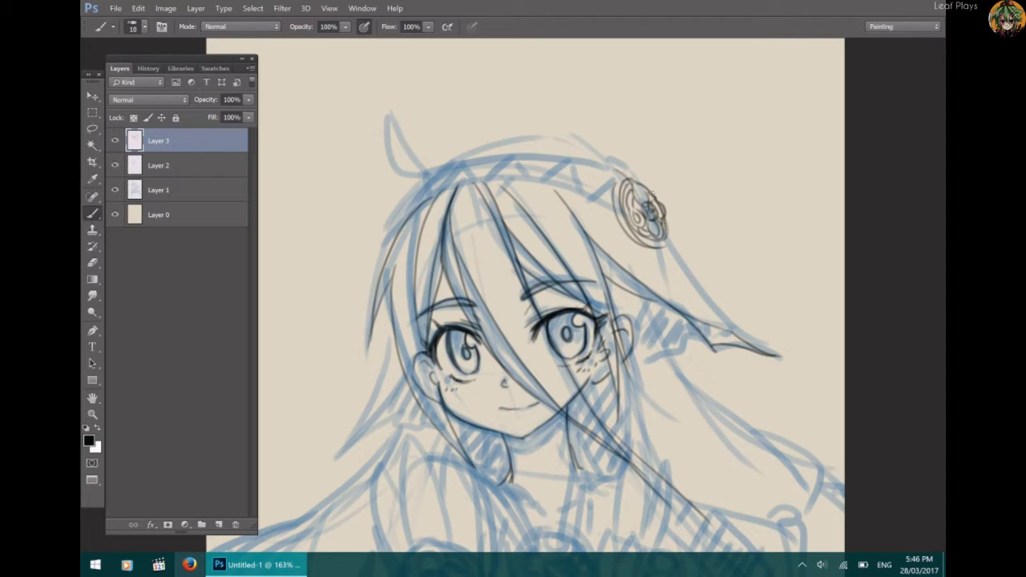
mouse_move(652, 194)
left_mouse_down()
mouse_move(640, 202)
mouse_move(650, 197)
left_mouse_up()
Close the right-side flared lock's outline with its wavy lower edge, and ink the long contour below it down toward the cuff.
mouse_move(666, 238)
left_mouse_down()
mouse_move(762, 354)
mouse_move(776, 355)
left_mouse_up()
mouse_move(711, 348)
left_mouse_down()
mouse_move(675, 344)
mouse_move(634, 363)
left_mouse_up()
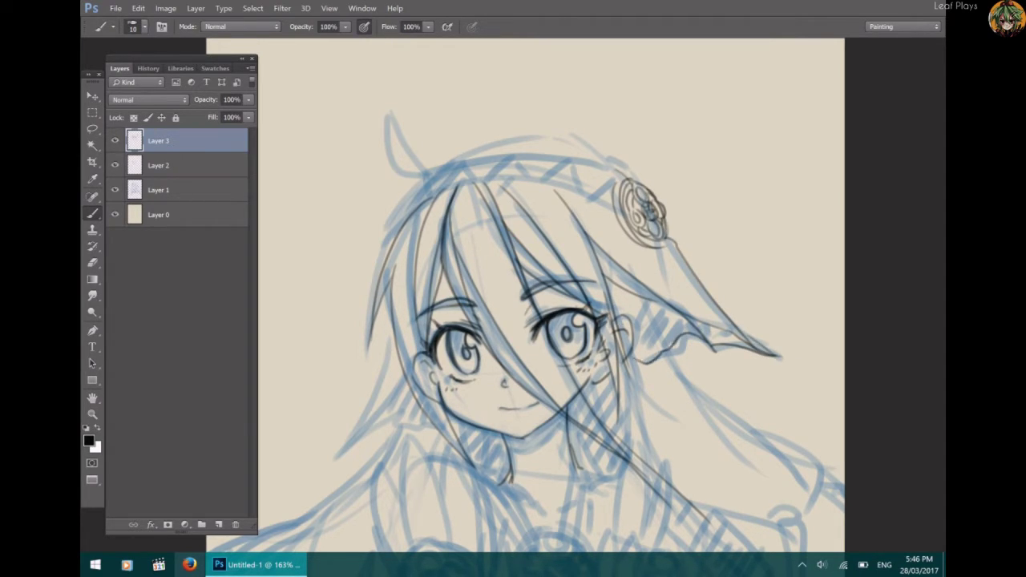
mouse_move(635, 299)
left_mouse_down()
mouse_move(707, 412)
mouse_move(692, 385)
mouse_move(819, 494)
left_mouse_up()
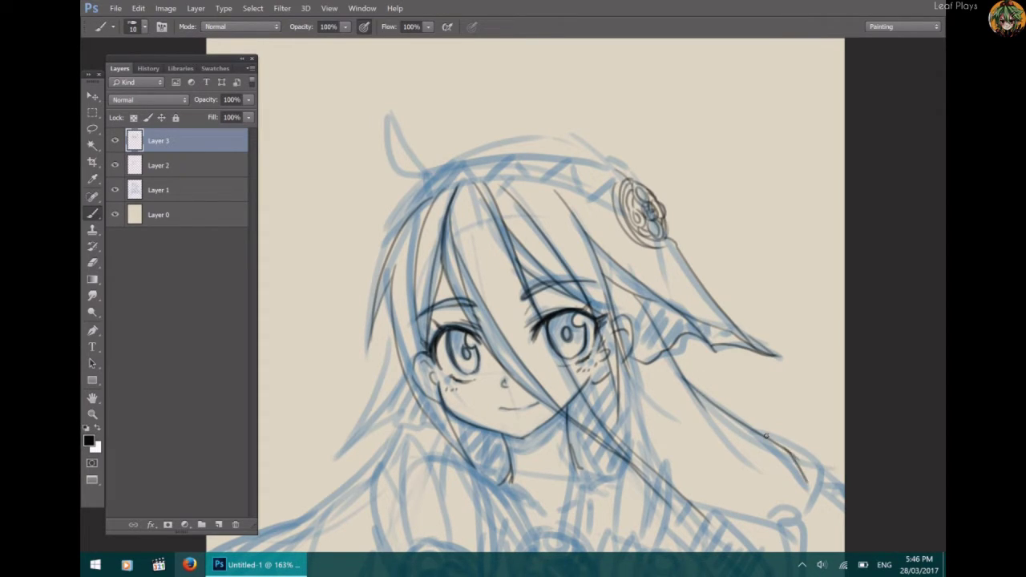
mouse_move(765, 435)
left_mouse_down()
mouse_move(821, 495)
mouse_move(807, 517)
left_mouse_up()
left_click_drag(822, 473, 807, 515)
Erase the stray line at the bend of the long right-side contour, and ink its smooth edge and inner tapering strands.
key("e")
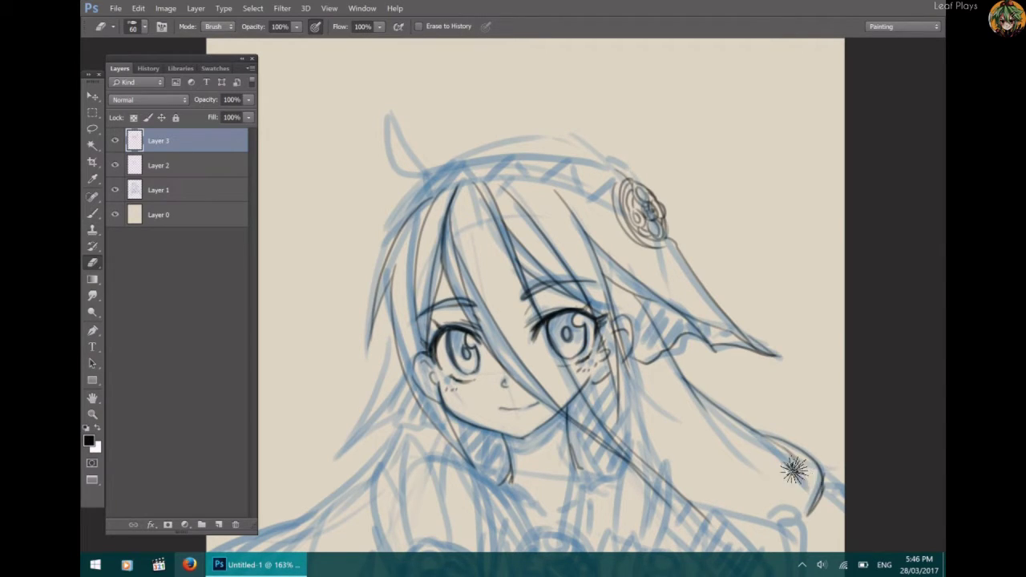
key("b")
left_click_drag(761, 436, 802, 477)
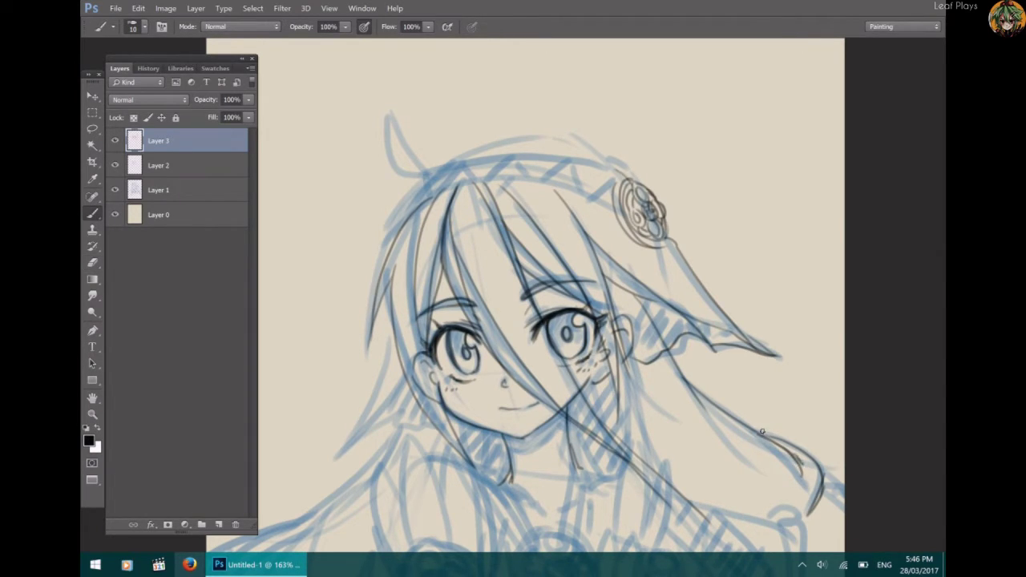
key("e")
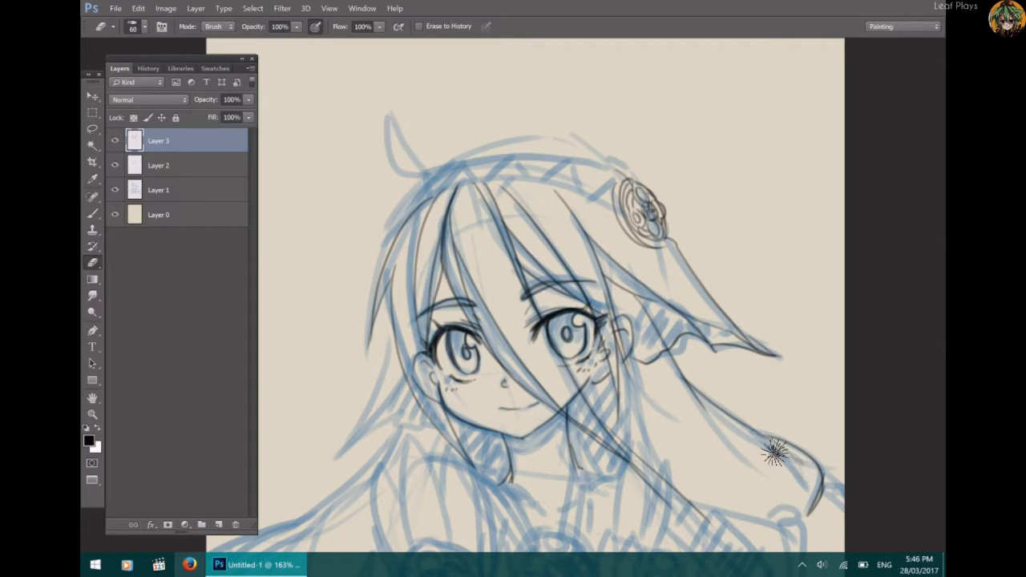
key("b")
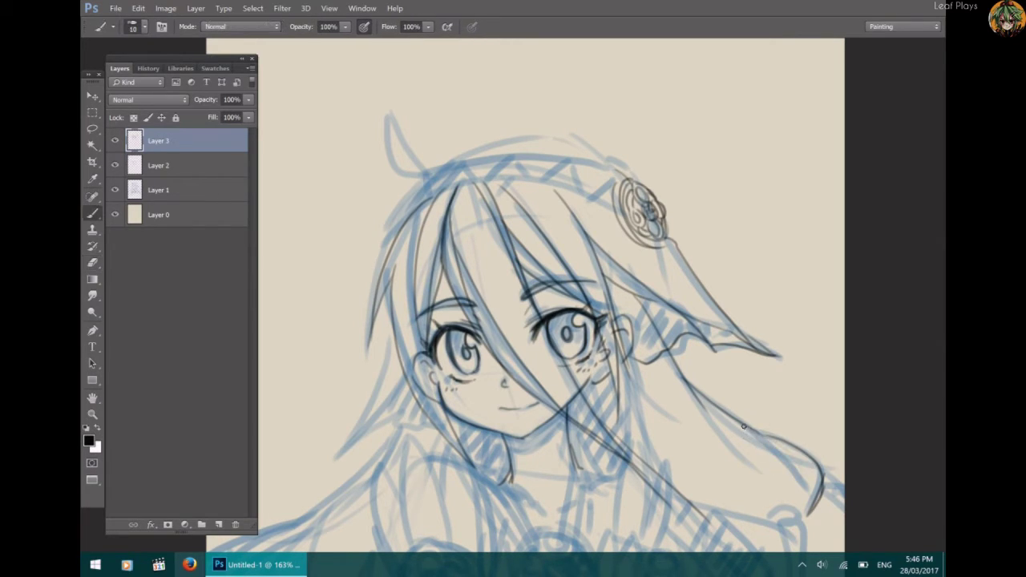
mouse_move(744, 427)
left_mouse_down()
mouse_move(809, 453)
mouse_move(822, 489)
left_mouse_up()
left_click_drag(693, 393, 764, 477)
left_click_drag(721, 433, 751, 469)
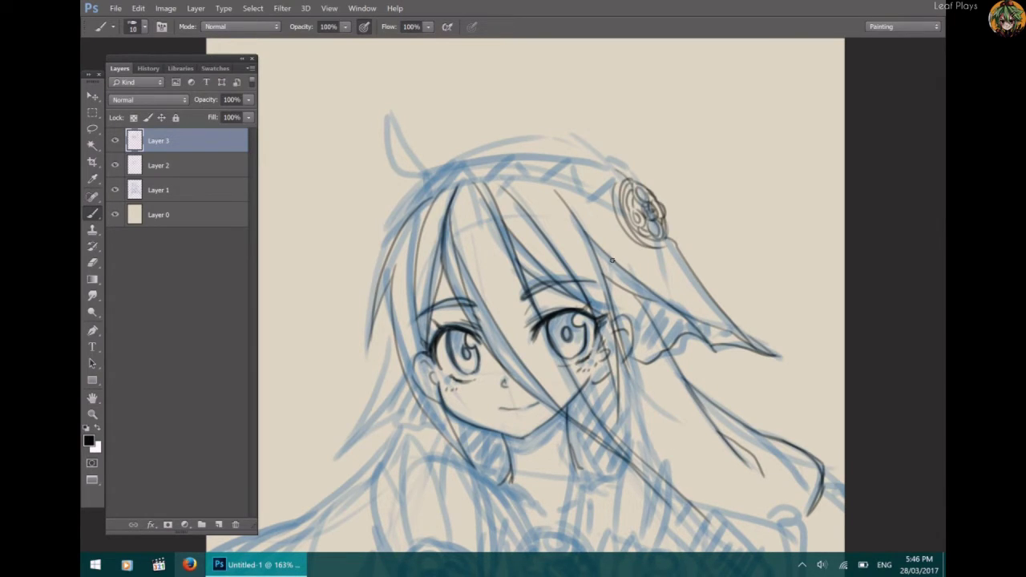
Erase the overlap under the flared lock, and ink the strands beside the neck, the lower sleeve edge, cuff and arm.
key("e")
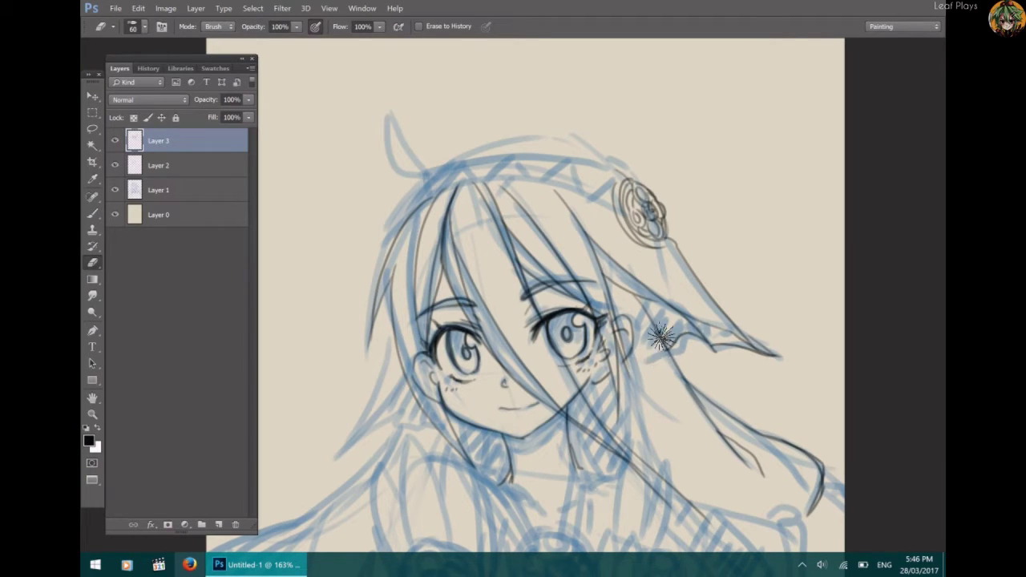
key("b")
mouse_move(627, 383)
left_mouse_down()
mouse_move(658, 458)
mouse_move(630, 417)
mouse_move(655, 477)
mouse_move(749, 519)
mouse_move(792, 530)
mouse_move(815, 518)
mouse_move(791, 518)
mouse_move(813, 522)
mouse_move(805, 570)
left_mouse_up()
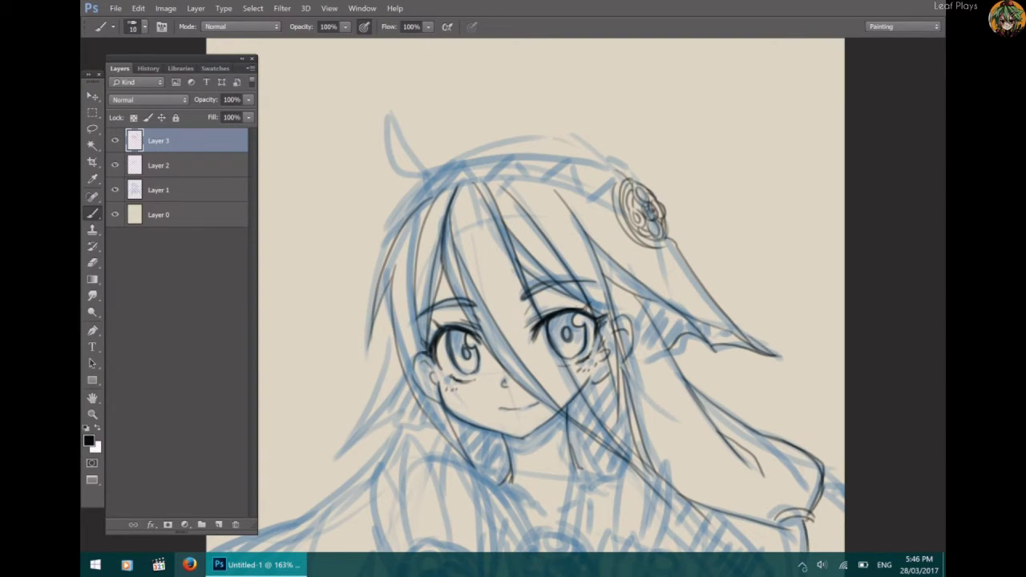
left_click_drag(782, 523, 787, 552)
Ink the headband's lower and upper edges and fill the band with a zigzag pattern.
left_click_drag(433, 199, 548, 199)
mouse_move(481, 187)
left_mouse_down()
mouse_move(547, 190)
mouse_move(614, 216)
left_mouse_up()
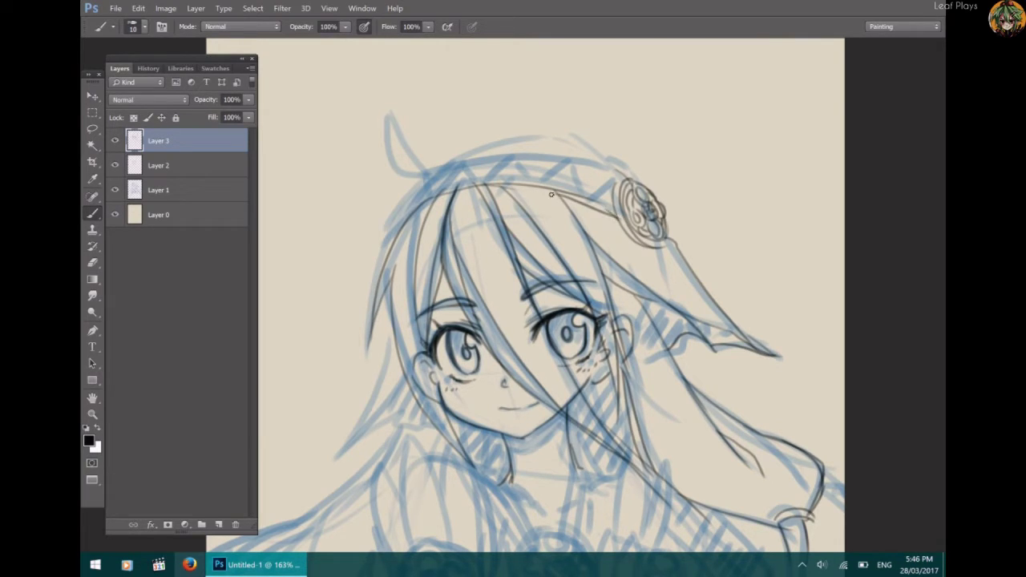
left_click_drag(551, 195, 628, 226)
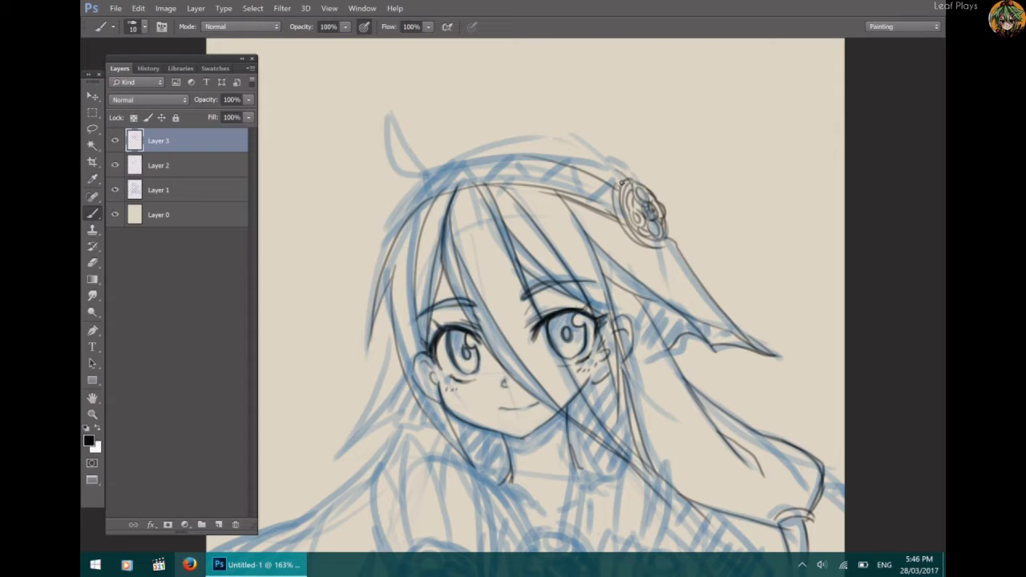
mouse_move(621, 183)
left_mouse_down()
mouse_move(544, 161)
mouse_move(428, 170)
mouse_move(570, 164)
mouse_move(441, 181)
mouse_move(409, 221)
left_mouse_up()
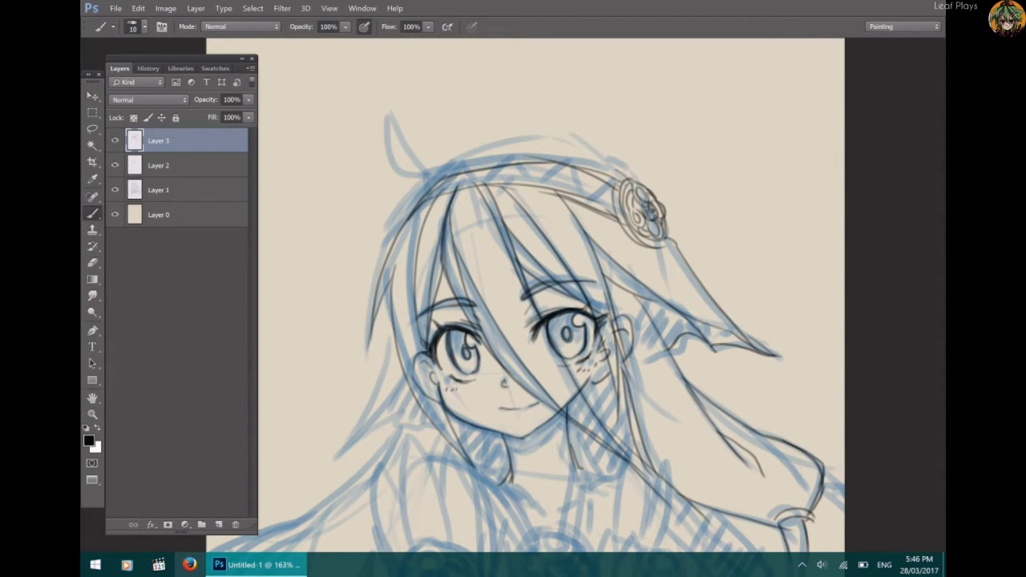
mouse_move(447, 192)
left_mouse_down()
mouse_move(514, 164)
mouse_move(555, 166)
mouse_move(565, 187)
mouse_move(592, 180)
mouse_move(621, 199)
left_mouse_up()
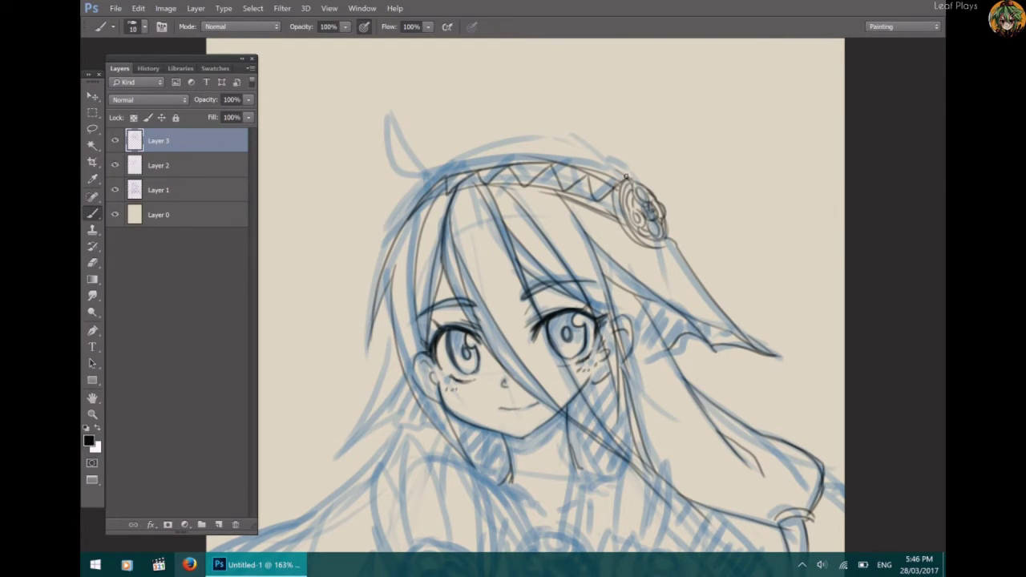
Ink the crown of the hair with two small tufts, and the flared lock beside the left-side ear, cleaning its overlap.
mouse_move(607, 164)
left_mouse_down()
mouse_move(522, 144)
mouse_move(453, 180)
mouse_move(458, 165)
mouse_move(405, 130)
mouse_move(460, 172)
mouse_move(427, 178)
left_mouse_up()
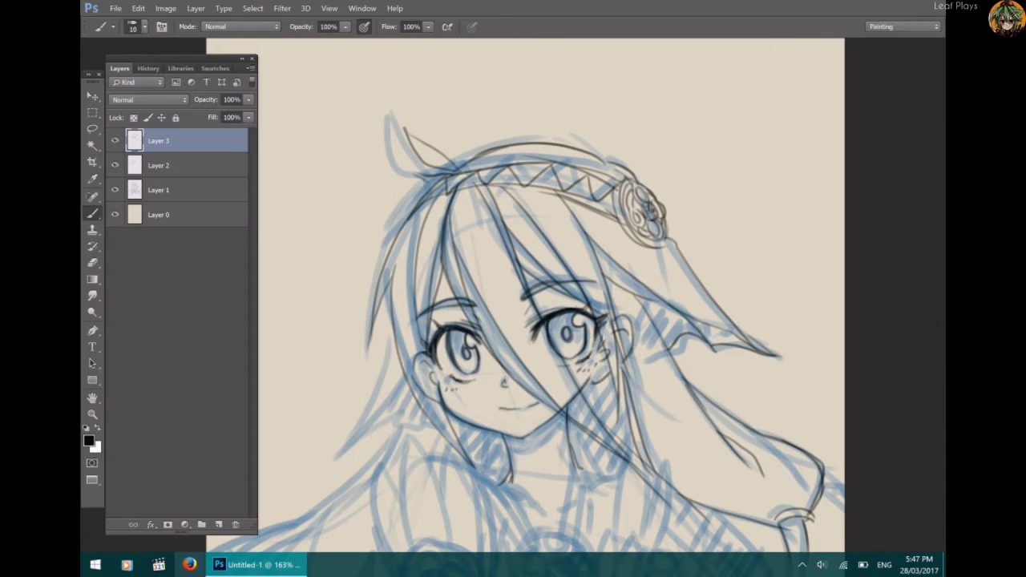
mouse_move(610, 170)
left_mouse_down()
mouse_move(621, 138)
mouse_move(605, 171)
left_mouse_up()
mouse_move(395, 337)
left_mouse_down()
mouse_move(352, 438)
mouse_move(391, 408)
mouse_move(427, 425)
left_mouse_up()
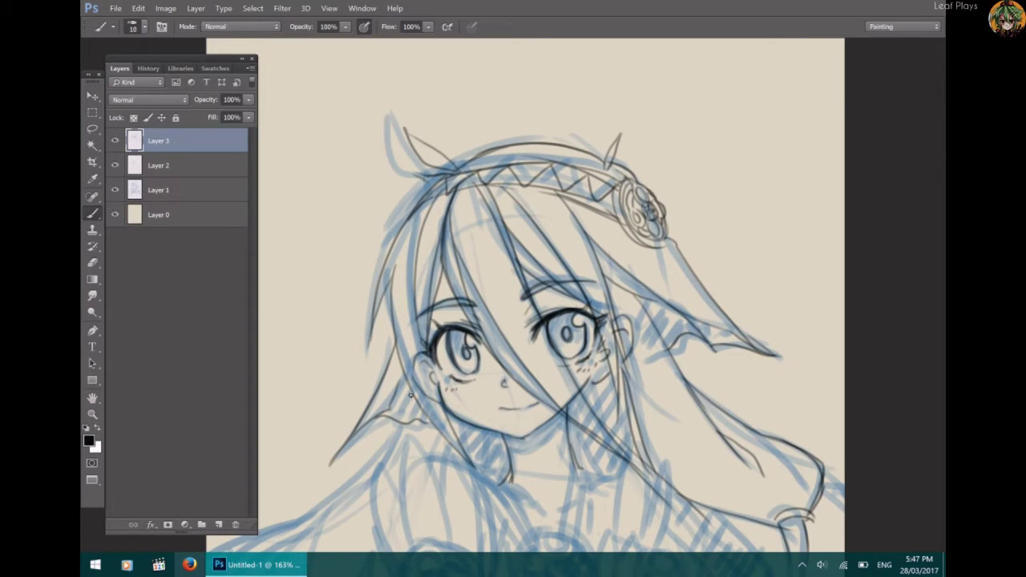
key("e")
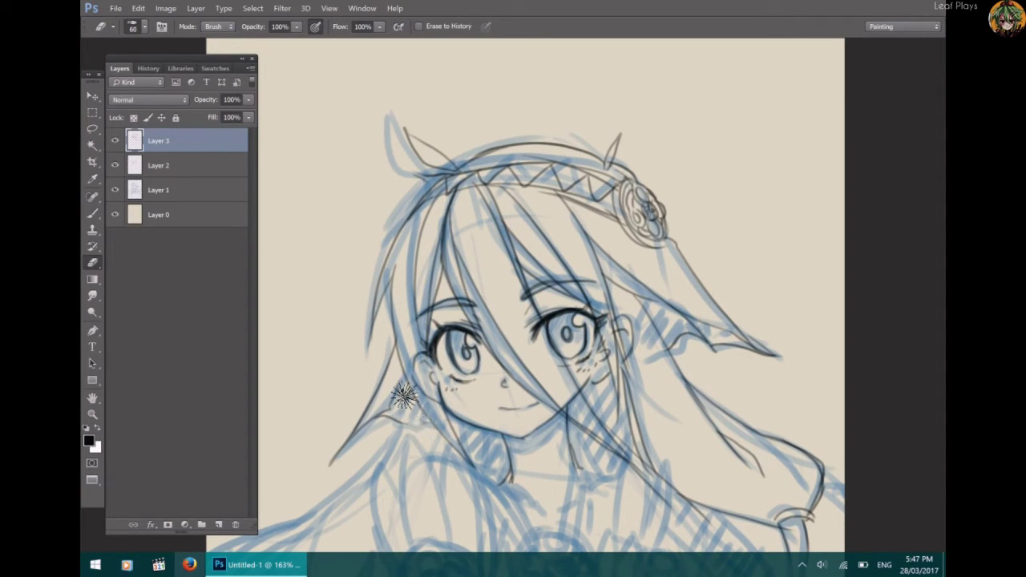
Ink the collar line at the neck and the hair locks falling over the left-side shoulder to the round flower ornament.
left_click_drag(404, 396, 460, 258)
key("b")
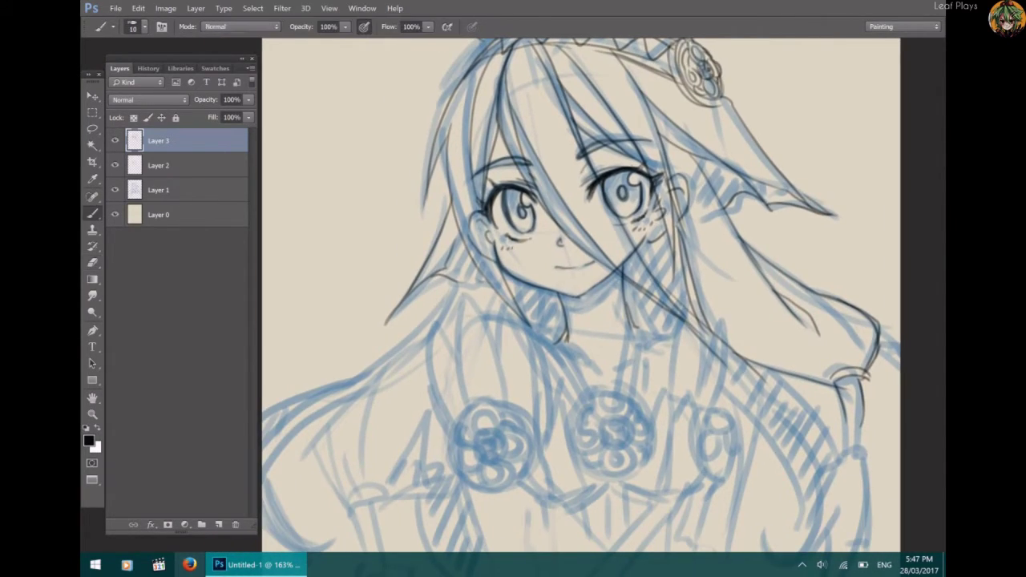
left_click_drag(497, 360, 575, 265)
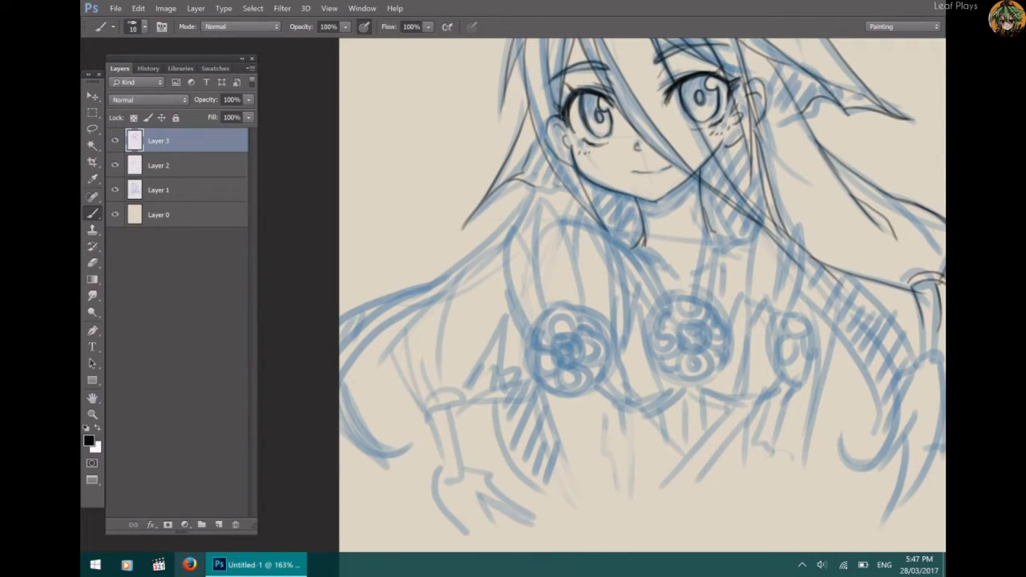
left_click_drag(613, 228, 678, 271)
mouse_move(607, 210)
left_mouse_down()
mouse_move(618, 251)
mouse_move(619, 321)
left_mouse_up()
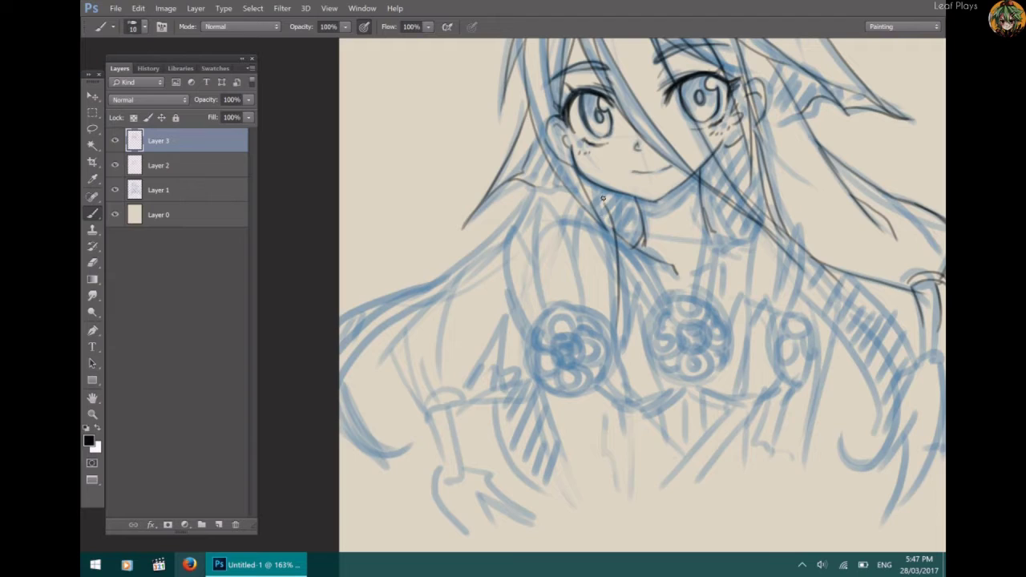
left_click_drag(602, 200, 577, 255)
left_click_drag(562, 197, 586, 303)
left_click_drag(554, 182, 542, 293)
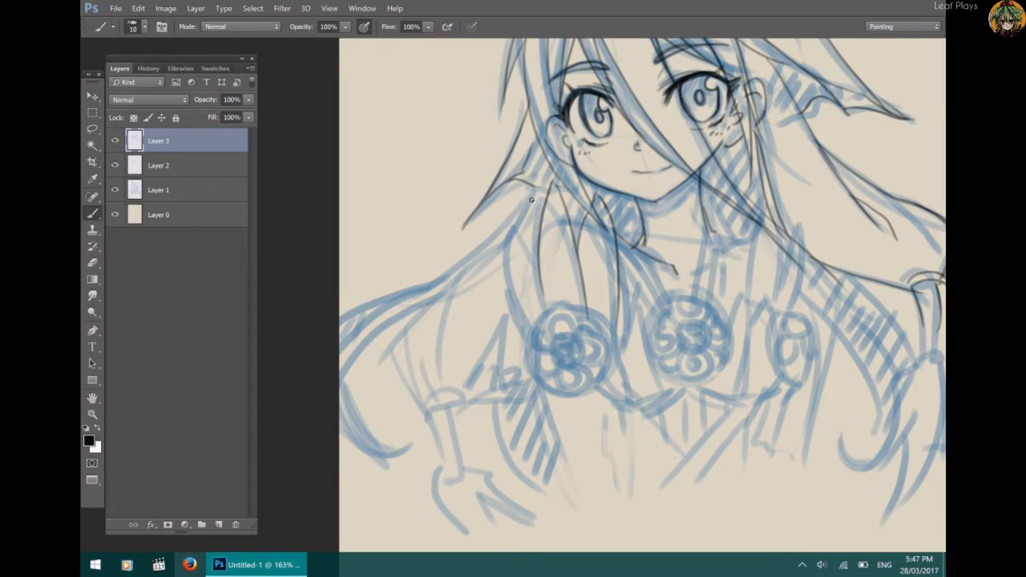
mouse_move(531, 199)
left_mouse_down()
mouse_move(541, 240)
mouse_move(532, 204)
mouse_move(520, 293)
mouse_move(527, 326)
left_mouse_up()
mouse_move(516, 288)
left_mouse_down()
mouse_move(529, 318)
mouse_move(526, 305)
mouse_move(555, 305)
mouse_move(551, 377)
left_mouse_up()
Ink the round flower ornament on the left-side hair lock, with its double rim, four circular petals, outer petals and center.
left_click_drag(551, 301, 613, 370)
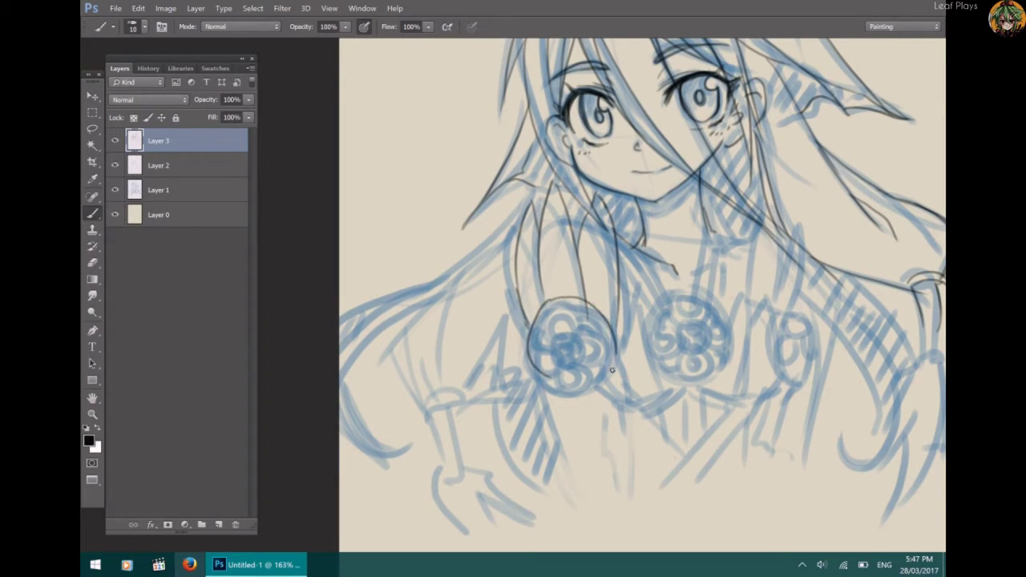
mouse_move(550, 298)
left_mouse_down()
mouse_move(601, 388)
mouse_move(618, 329)
left_mouse_up()
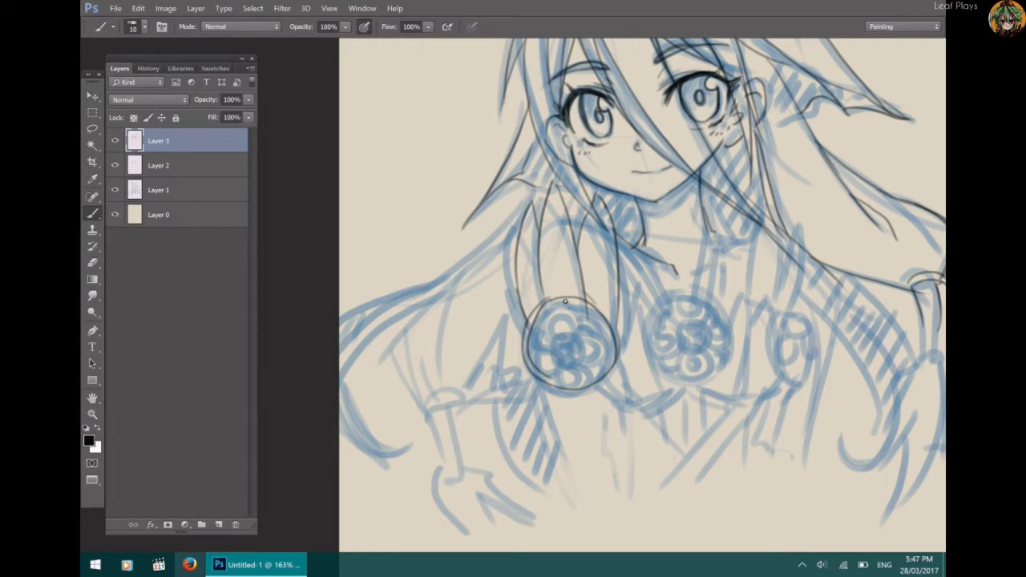
left_click_drag(566, 302, 571, 302)
mouse_move(531, 334)
left_mouse_down()
mouse_move(568, 351)
mouse_move(575, 386)
mouse_move(561, 360)
mouse_move(592, 336)
mouse_move(565, 360)
mouse_move(586, 322)
mouse_move(557, 319)
mouse_move(559, 310)
mouse_move(537, 356)
mouse_move(574, 373)
left_mouse_up()
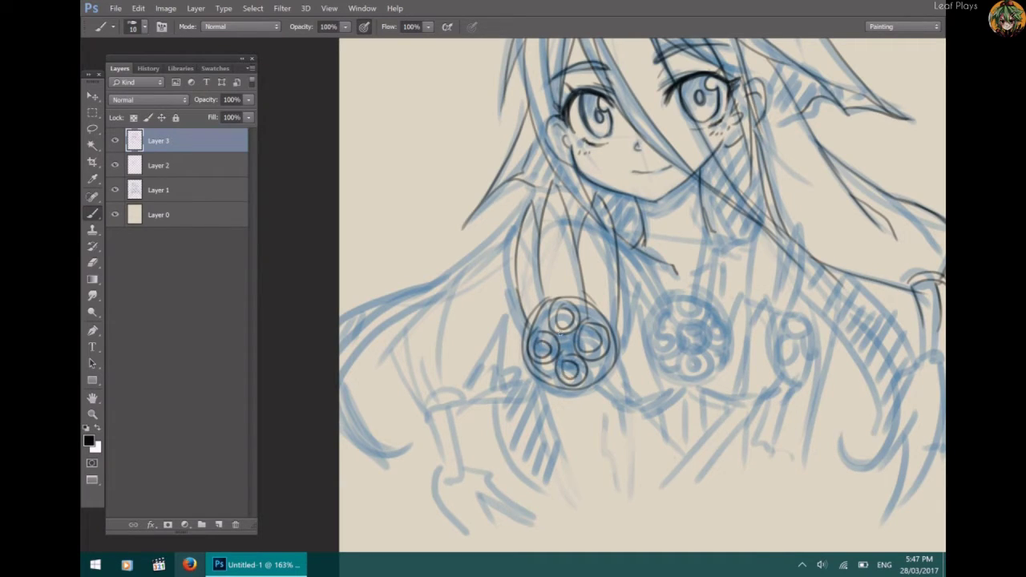
mouse_move(535, 313)
left_mouse_down()
mouse_move(542, 335)
mouse_move(593, 316)
mouse_move(595, 325)
left_mouse_up()
left_click_drag(580, 312, 589, 322)
left_click_drag(600, 375, 586, 371)
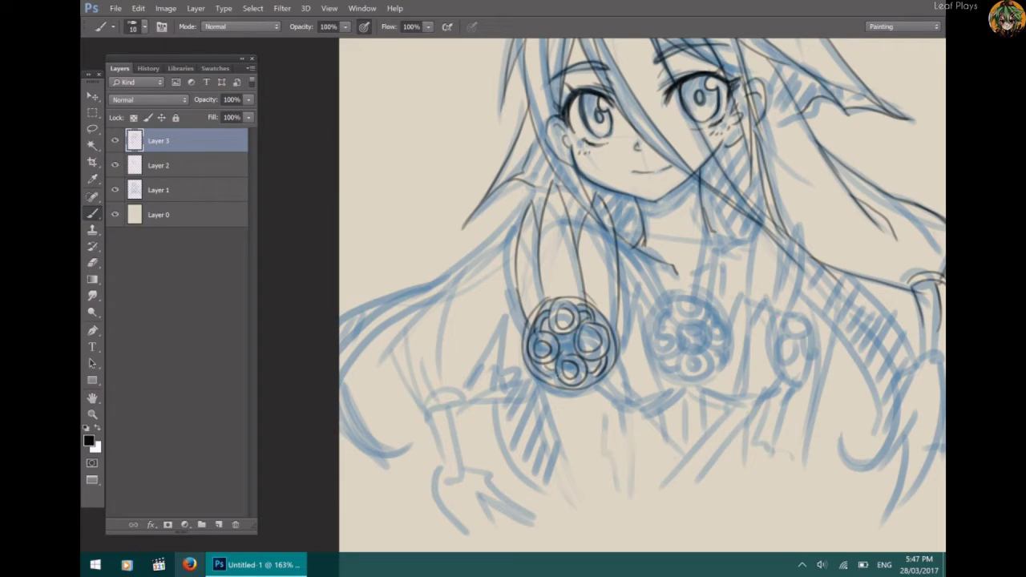
mouse_move(567, 333)
left_mouse_down()
mouse_move(566, 361)
mouse_move(571, 335)
mouse_move(563, 351)
mouse_move(573, 343)
left_mouse_up()
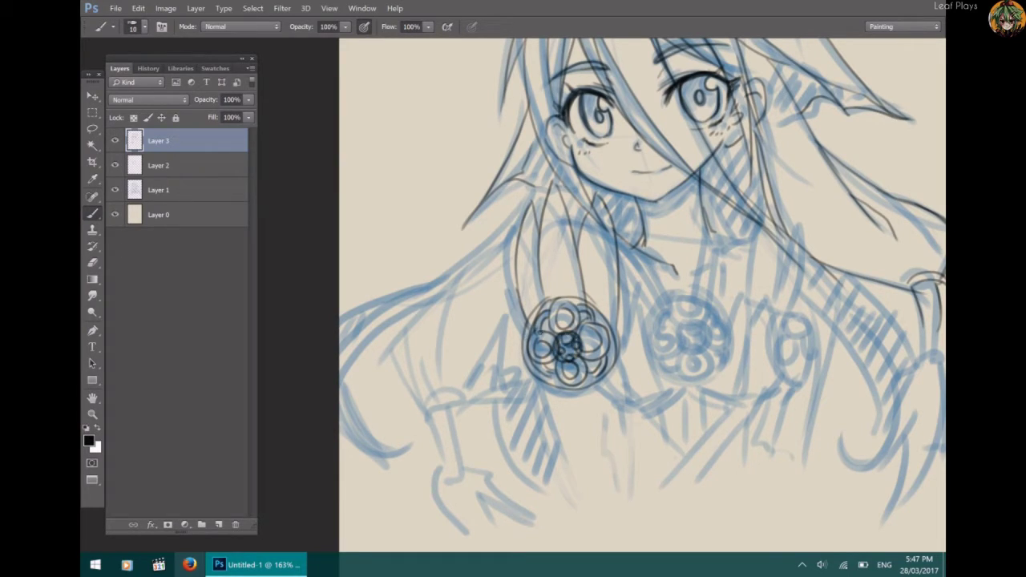
Ink the hair strands continuing below the flower ornament and the long outer hair sweep to the left edge of the canvas.
left_click_drag(544, 383, 571, 486)
mouse_move(621, 363)
left_mouse_down()
mouse_move(635, 483)
mouse_move(631, 423)
mouse_move(711, 380)
left_mouse_up()
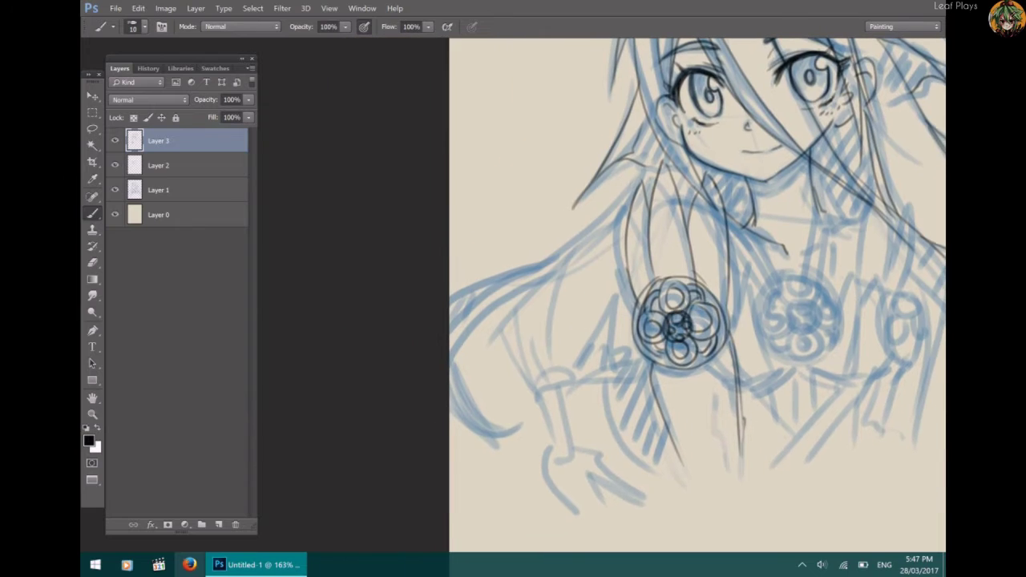
mouse_move(659, 143)
left_mouse_down()
mouse_move(598, 237)
mouse_move(624, 196)
mouse_move(571, 250)
mouse_move(451, 310)
left_mouse_up()
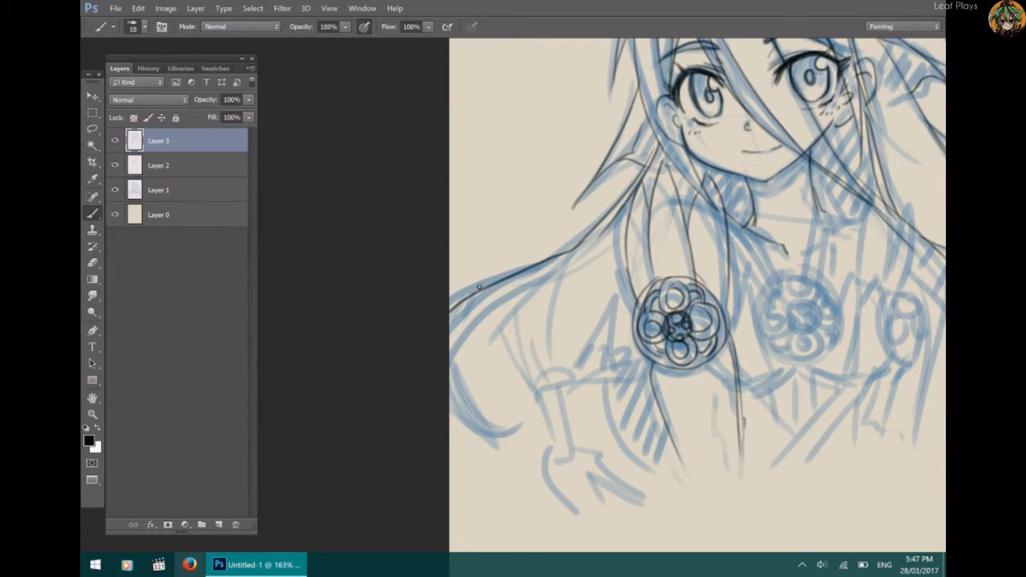
left_click_drag(563, 258, 451, 303)
Ink the left-side puffed sleeve, cuff, forearm and pointed hand, plus the hair strands between the arm and the flower ornament.
mouse_move(609, 231)
left_mouse_down()
mouse_move(536, 291)
mouse_move(506, 360)
mouse_move(508, 336)
mouse_move(504, 351)
mouse_move(533, 385)
left_mouse_up()
left_click_drag(552, 282, 498, 341)
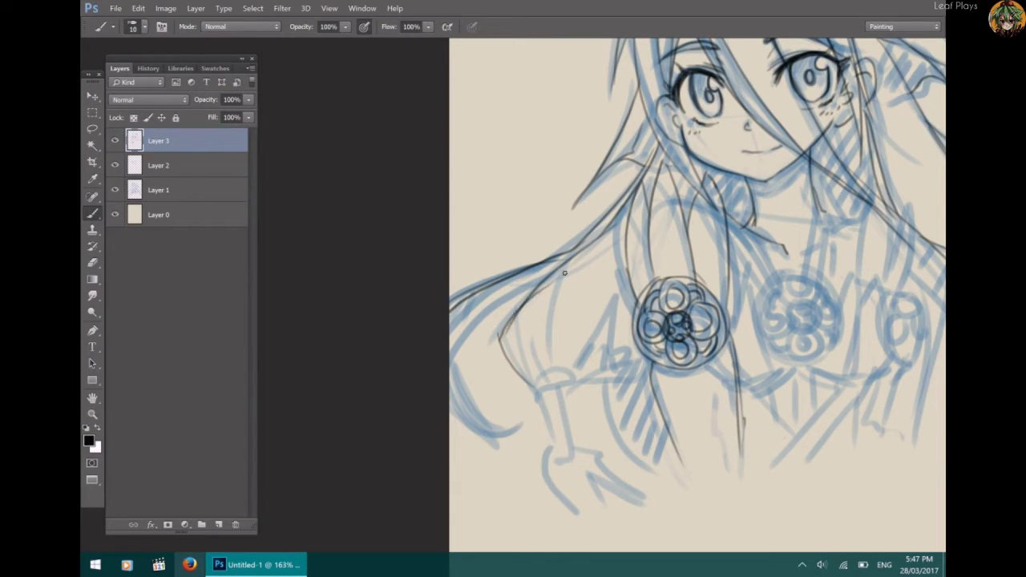
mouse_move(587, 244)
left_mouse_down()
mouse_move(533, 384)
mouse_move(581, 372)
mouse_move(549, 391)
mouse_move(559, 440)
left_mouse_up()
mouse_move(574, 382)
left_mouse_down()
mouse_move(574, 454)
mouse_move(559, 446)
mouse_move(574, 455)
mouse_move(575, 447)
mouse_move(591, 522)
left_mouse_up()
mouse_move(578, 451)
left_mouse_down()
mouse_move(633, 491)
mouse_move(612, 522)
left_mouse_up()
mouse_move(553, 455)
left_mouse_down()
mouse_move(587, 537)
mouse_move(580, 510)
mouse_move(619, 529)
left_mouse_up()
mouse_move(624, 279)
left_mouse_down()
mouse_move(621, 322)
mouse_move(583, 372)
mouse_move(576, 366)
mouse_move(646, 462)
left_mouse_up()
left_click_drag(622, 321, 669, 479)
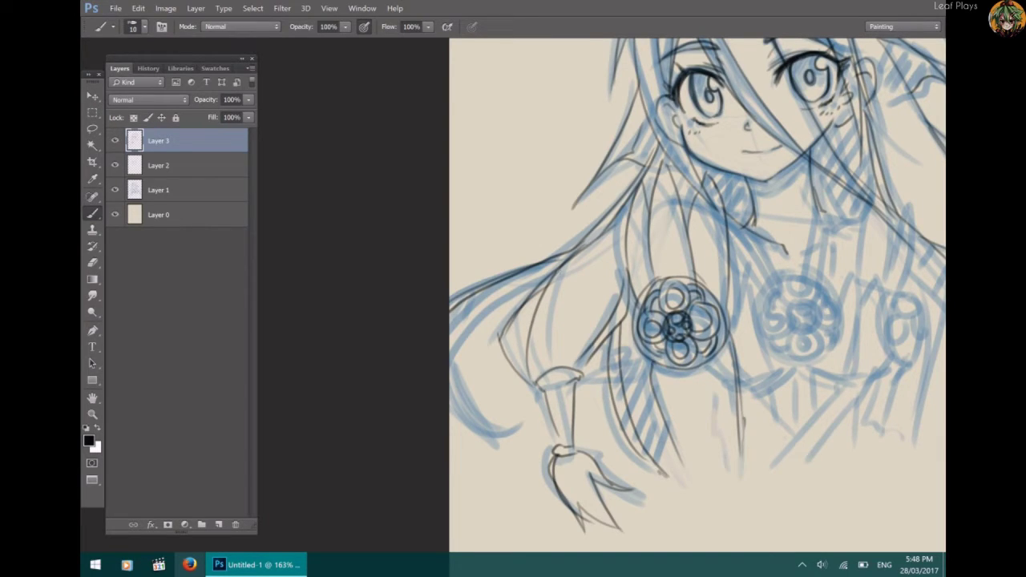
Ink the hair sweep below the right-side sleeve and the right-side forearm, wristband and tapered hand with its pointed ends.
mouse_move(559, 270)
left_mouse_down()
mouse_move(448, 358)
mouse_move(492, 426)
mouse_move(500, 410)
mouse_move(272, 419)
left_mouse_up()
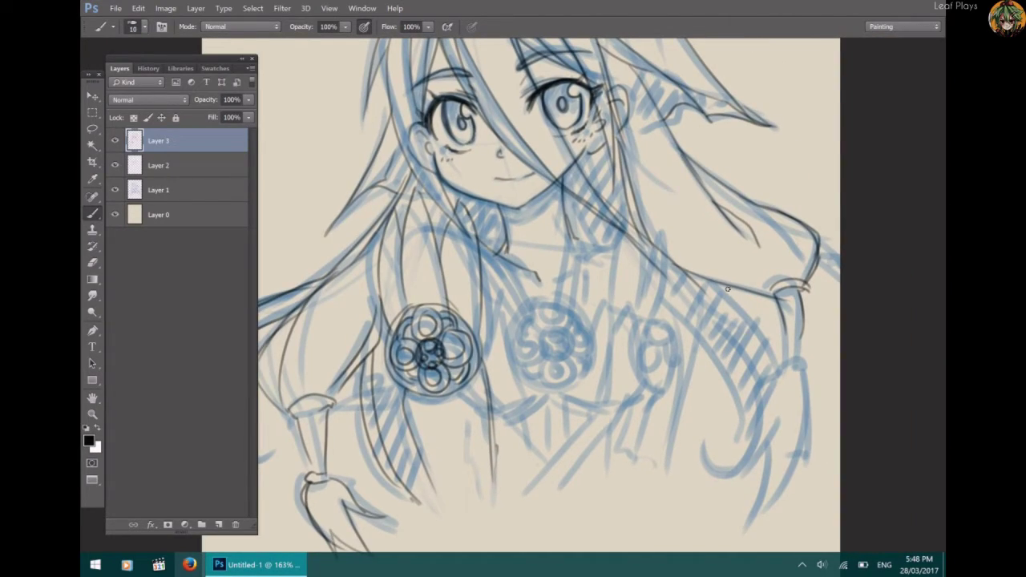
left_click_drag(727, 289, 781, 374)
mouse_move(785, 325)
left_mouse_down()
mouse_move(787, 362)
mouse_move(807, 360)
mouse_move(753, 407)
mouse_move(709, 471)
mouse_move(699, 445)
left_mouse_up()
mouse_move(776, 419)
left_mouse_down()
mouse_move(736, 463)
mouse_move(768, 450)
mouse_move(740, 520)
mouse_move(777, 419)
mouse_move(751, 515)
left_mouse_up()
left_click_drag(808, 370, 802, 470)
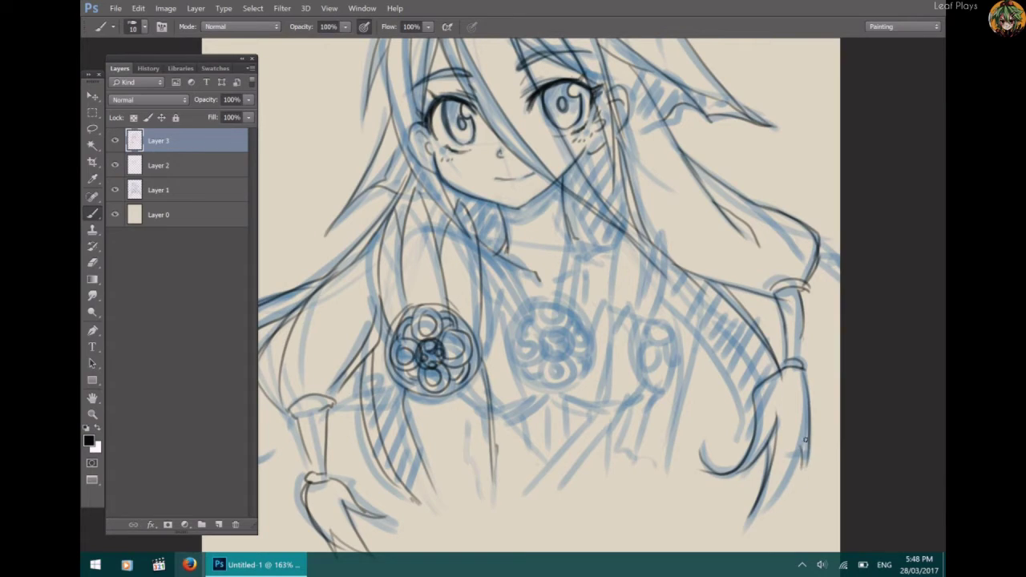
left_click_drag(778, 413, 746, 522)
mouse_move(800, 313)
left_mouse_down()
mouse_move(798, 362)
mouse_move(802, 353)
left_mouse_up()
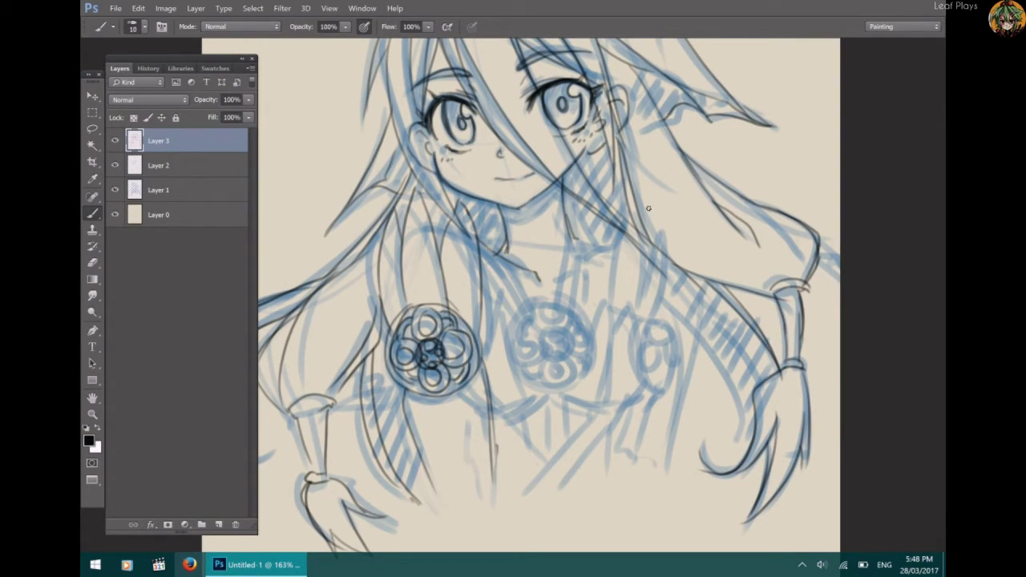
Ink the pointed petal shapes on both sides of the central chest ornament and the curved garment edge beneath it.
mouse_move(605, 304)
left_mouse_down()
mouse_move(592, 335)
mouse_move(599, 387)
left_mouse_up()
mouse_move(610, 337)
left_mouse_down()
mouse_move(628, 303)
mouse_move(639, 390)
left_mouse_up()
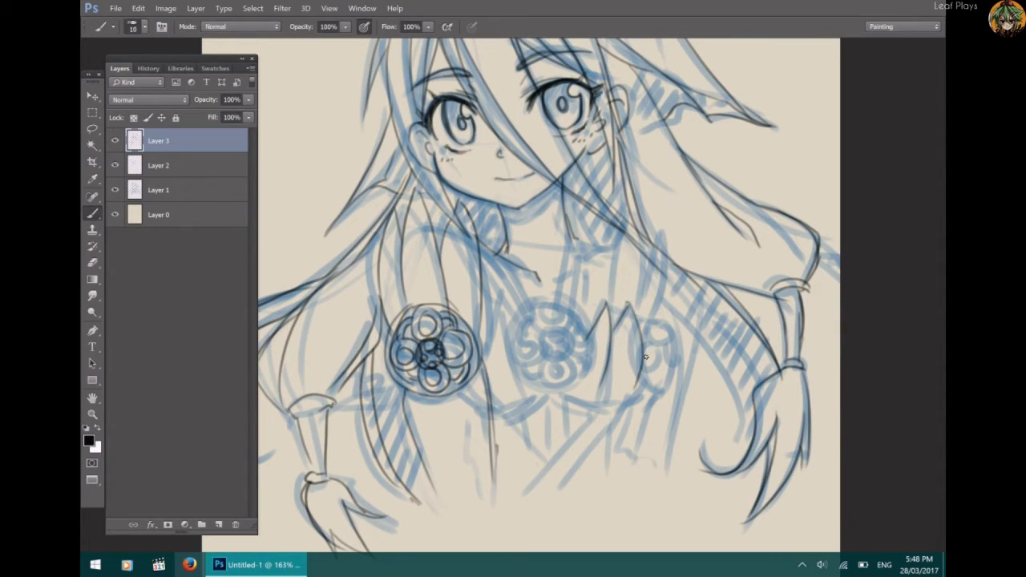
mouse_move(633, 305)
left_mouse_down()
mouse_move(646, 345)
mouse_move(633, 397)
mouse_move(590, 399)
mouse_move(646, 388)
left_mouse_up()
left_click_drag(562, 398, 588, 416)
mouse_move(505, 287)
left_mouse_down()
mouse_move(522, 385)
mouse_move(489, 336)
mouse_move(486, 351)
mouse_move(503, 403)
mouse_move(484, 325)
left_mouse_up()
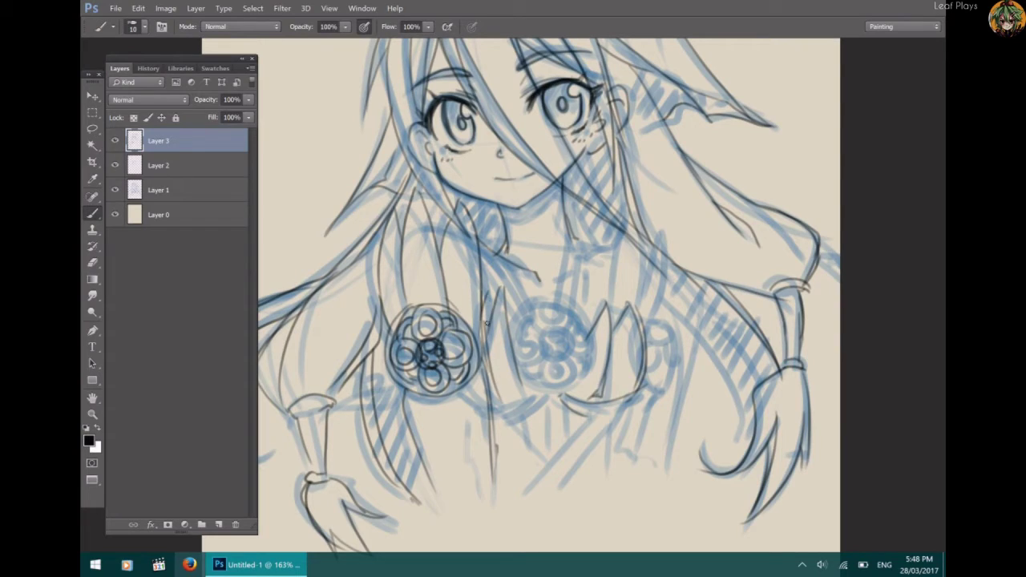
mouse_move(496, 387)
left_mouse_down()
mouse_move(514, 407)
mouse_move(537, 396)
mouse_move(526, 416)
mouse_move(543, 403)
left_mouse_up()
left_click_drag(522, 378, 541, 399)
Ink the central round flower ornament on the chest with its double rim, circular petals and flower center.
mouse_move(521, 308)
left_mouse_down()
mouse_move(511, 348)
mouse_move(598, 315)
mouse_move(594, 379)
left_mouse_up()
mouse_move(570, 306)
left_mouse_down()
mouse_move(588, 331)
mouse_move(567, 400)
mouse_move(595, 377)
left_mouse_up()
mouse_move(526, 316)
left_mouse_down()
mouse_move(545, 308)
mouse_move(588, 335)
mouse_move(510, 343)
mouse_move(565, 400)
left_mouse_up()
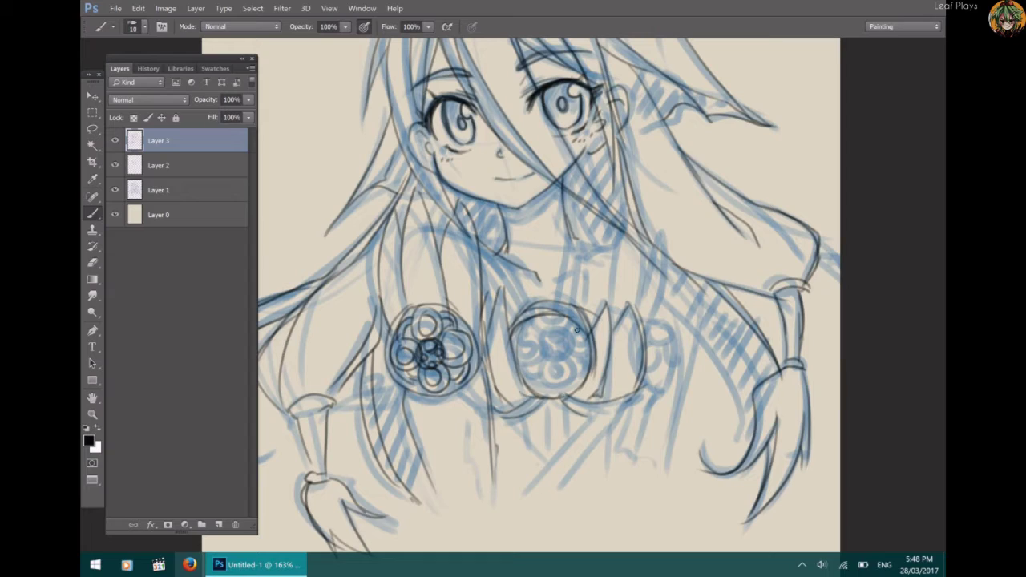
mouse_move(553, 303)
left_mouse_down()
mouse_move(539, 337)
mouse_move(518, 350)
mouse_move(553, 361)
mouse_move(579, 330)
mouse_move(573, 368)
mouse_move(553, 353)
mouse_move(561, 340)
mouse_move(568, 353)
mouse_move(531, 363)
mouse_move(559, 325)
mouse_move(549, 318)
mouse_move(590, 358)
mouse_move(549, 389)
mouse_move(564, 376)
mouse_move(567, 329)
mouse_move(522, 332)
mouse_move(538, 390)
mouse_move(583, 381)
mouse_move(571, 386)
left_mouse_up()
key("e")
key("b")
left_click_drag(571, 317, 585, 337)
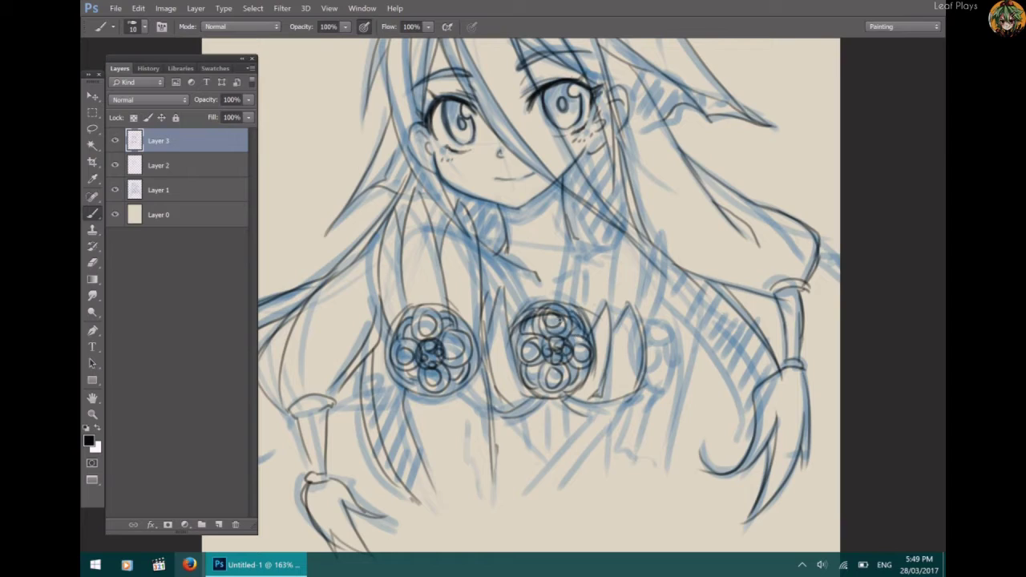
left_click_drag(523, 319, 576, 303)
left_click_drag(595, 339, 590, 380)
Ink the pointed locks over the right-side shoulder and the narrow side-view flower ornament with the strand hanging below it.
mouse_move(632, 214)
left_mouse_down()
mouse_move(614, 313)
mouse_move(635, 278)
mouse_move(639, 318)
left_mouse_up()
mouse_move(661, 224)
left_mouse_down()
mouse_move(643, 298)
mouse_move(648, 335)
left_mouse_up()
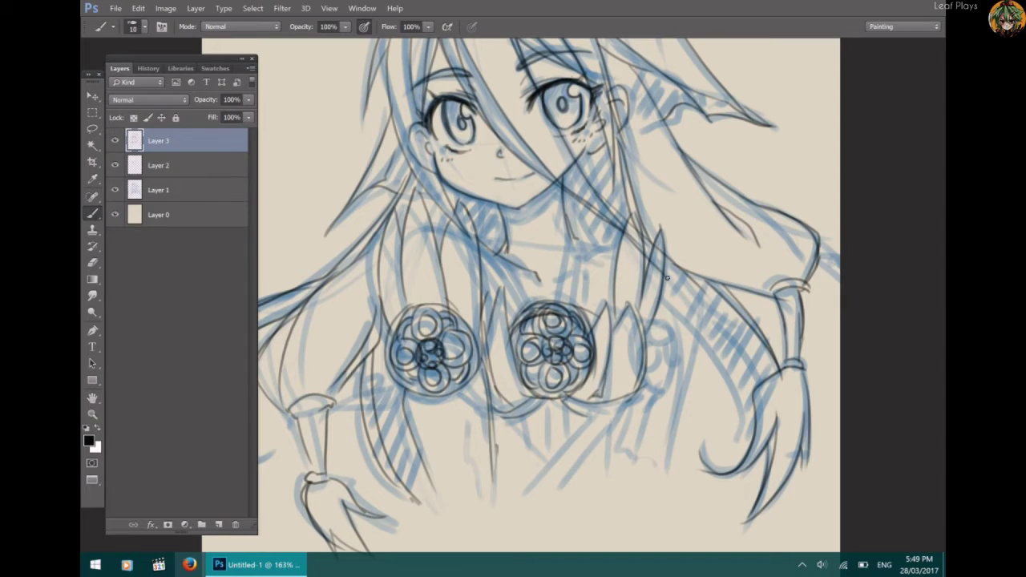
left_click_drag(670, 282, 646, 393)
left_click_drag(668, 316, 658, 398)
left_click_drag(662, 324, 658, 391)
left_click_drag(661, 325, 644, 465)
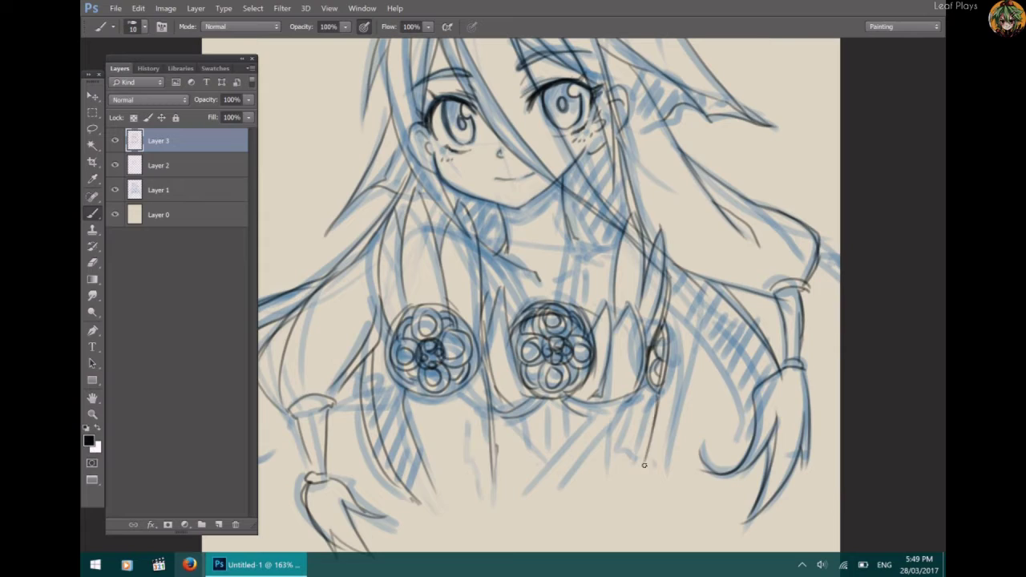
Ink the crossing garment bands below the chest ornament and the short pleat lines between them.
left_click_drag(600, 408, 528, 484)
left_click_drag(616, 404, 532, 473)
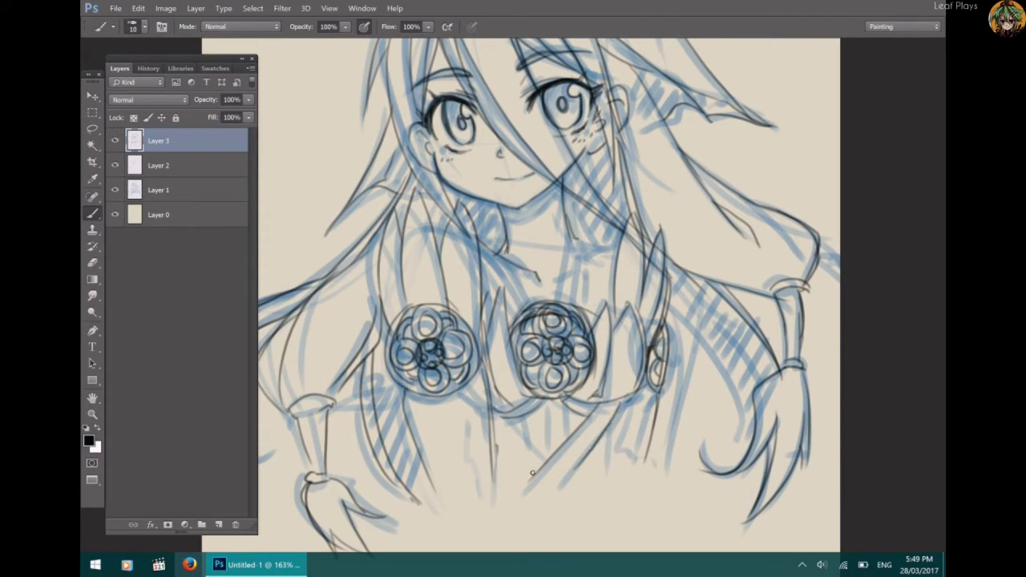
mouse_move(508, 419)
left_mouse_down()
mouse_move(550, 460)
mouse_move(542, 467)
left_mouse_up()
left_click_drag(551, 396, 550, 450)
mouse_move(534, 409)
left_mouse_down()
mouse_move(527, 443)
mouse_move(520, 431)
left_mouse_up()
mouse_move(580, 408)
left_mouse_down()
mouse_move(573, 443)
mouse_move(570, 433)
mouse_move(550, 449)
left_mouse_up()
left_click_drag(539, 415, 537, 440)
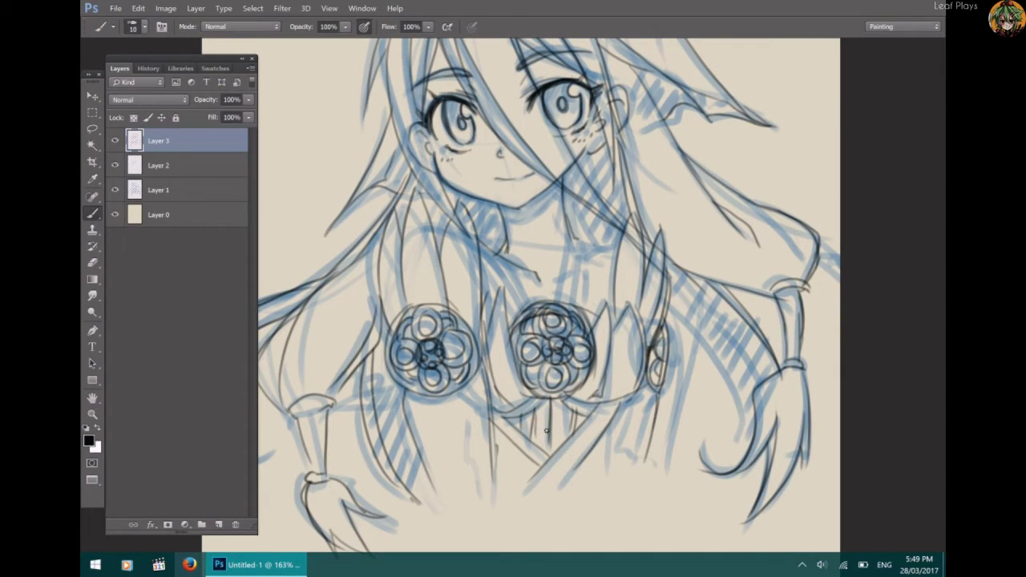
mouse_move(616, 415)
left_mouse_down()
mouse_move(610, 463)
mouse_move(616, 429)
left_mouse_up()
Ink the collarbone and neckline on the right side and the collar bands running from the neck to the chest ornament.
left_click_drag(594, 257, 563, 279)
mouse_move(578, 232)
left_mouse_down()
mouse_move(563, 300)
mouse_move(572, 312)
mouse_move(583, 313)
mouse_move(600, 244)
mouse_move(623, 247)
mouse_move(605, 249)
left_mouse_up()
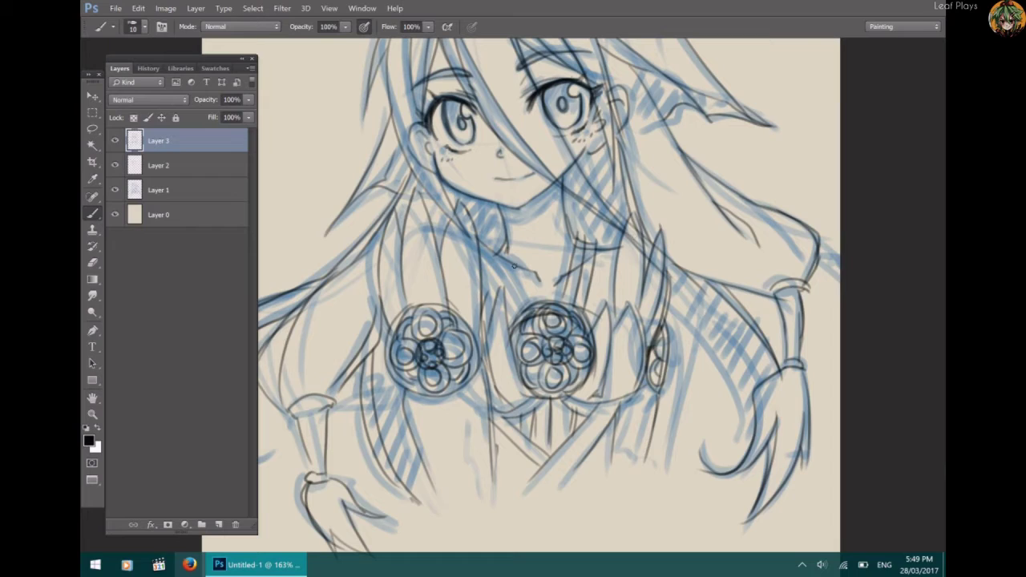
left_click_drag(504, 245, 538, 310)
mouse_move(495, 251)
left_mouse_down()
mouse_move(522, 309)
mouse_move(517, 320)
left_mouse_up()
left_click_drag(485, 269, 512, 328)
left_click_drag(483, 249, 502, 245)
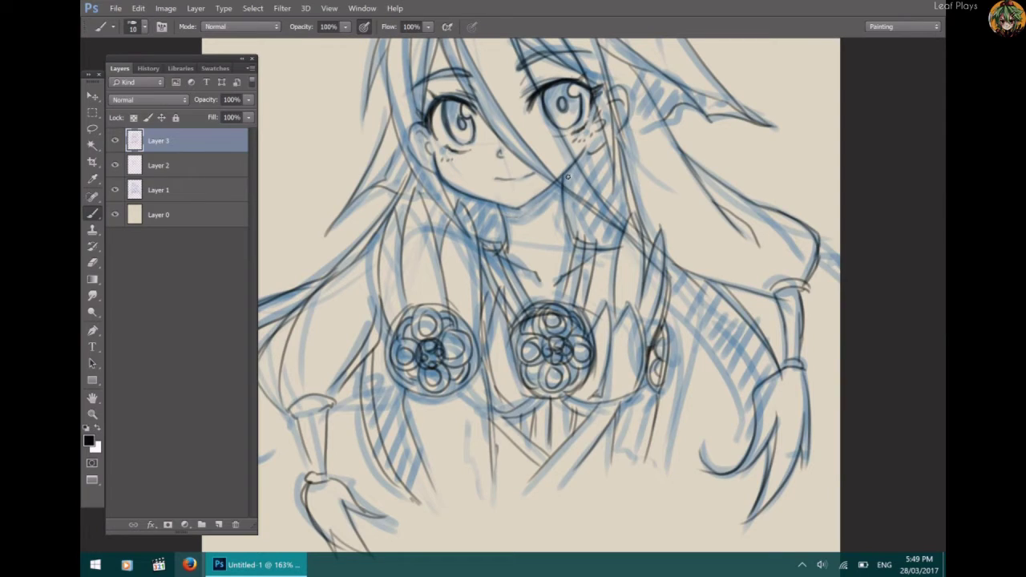
Reinforce the jaw line near the chin and ink the inner hair strands sweeping below the right-side sleeve.
left_click_drag(567, 176, 521, 204)
left_click_drag(444, 180, 439, 246)
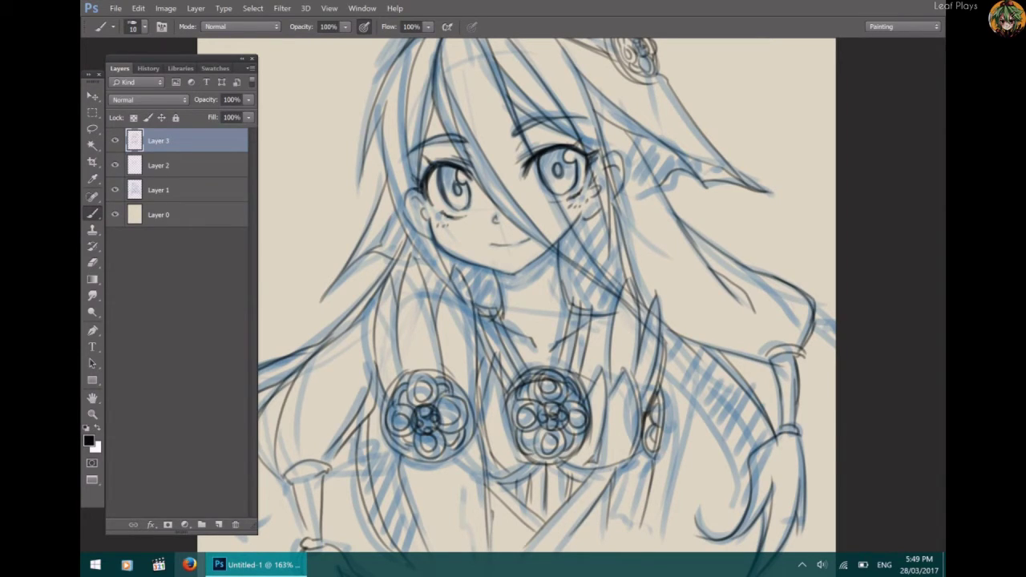
left_click_drag(667, 360, 746, 479)
left_click_drag(697, 349, 742, 506)
mouse_move(721, 379)
left_mouse_down()
mouse_move(746, 429)
mouse_move(732, 417)
left_mouse_up()
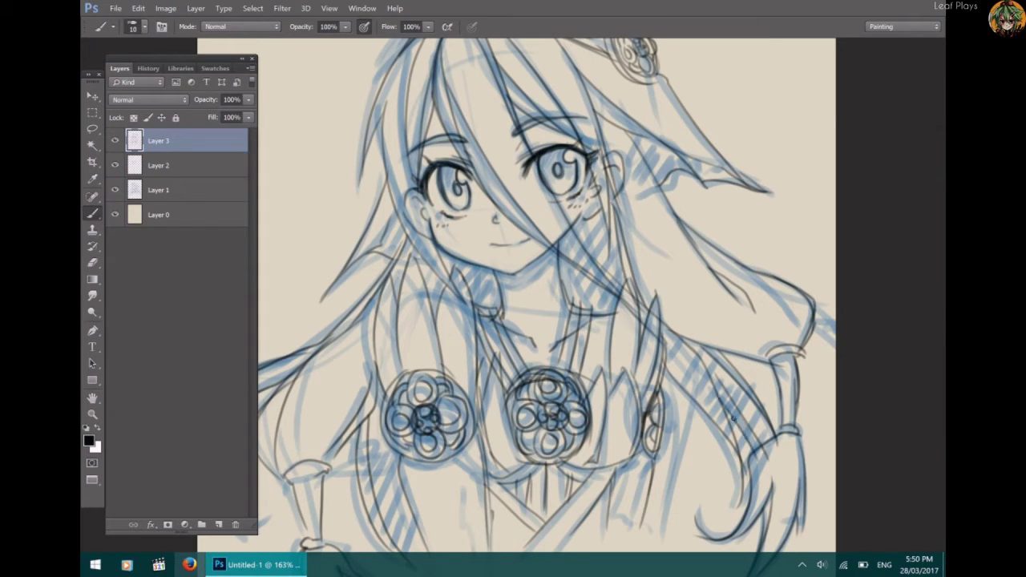
Touch up the ends of the hair strands below the left-side flower ornament.
scroll(551, 307, "down", 4)
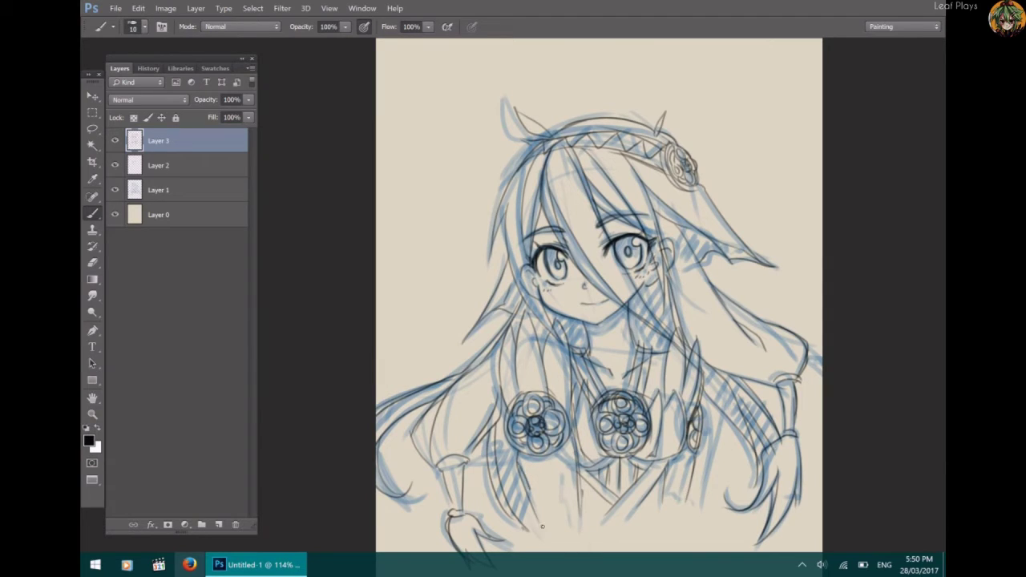
key("e")
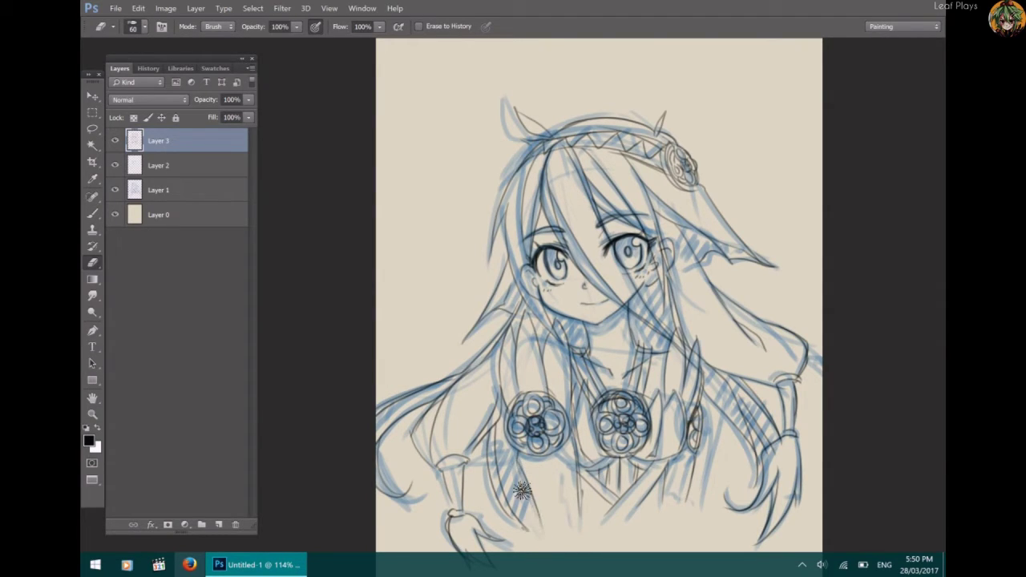
key("b")
left_click_drag(529, 509, 535, 480)
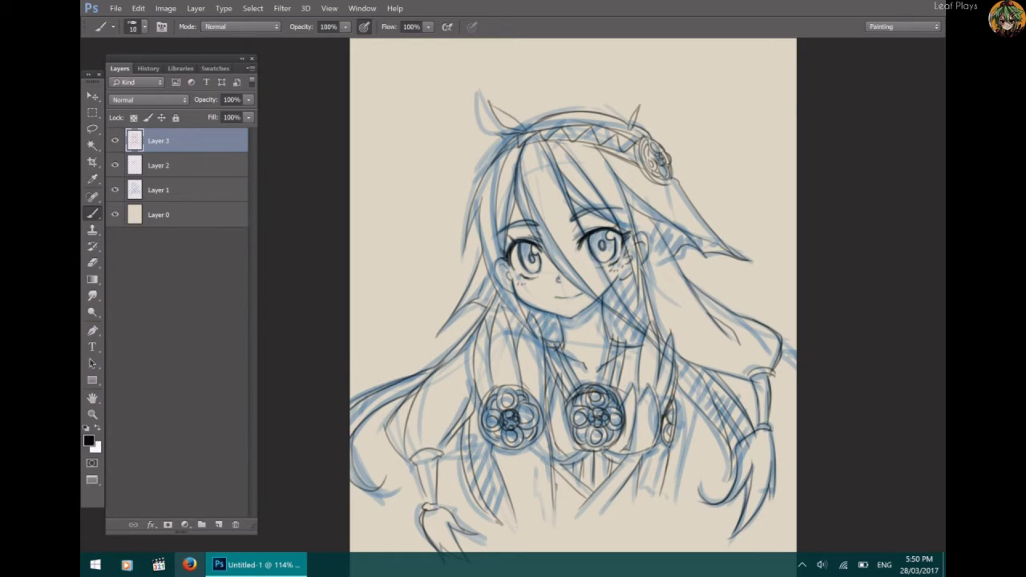
Add one new layer directly above Layer 2 and another directly above Layer 0, both with default settings.
left_click(215, 187)
left_click(222, 174)
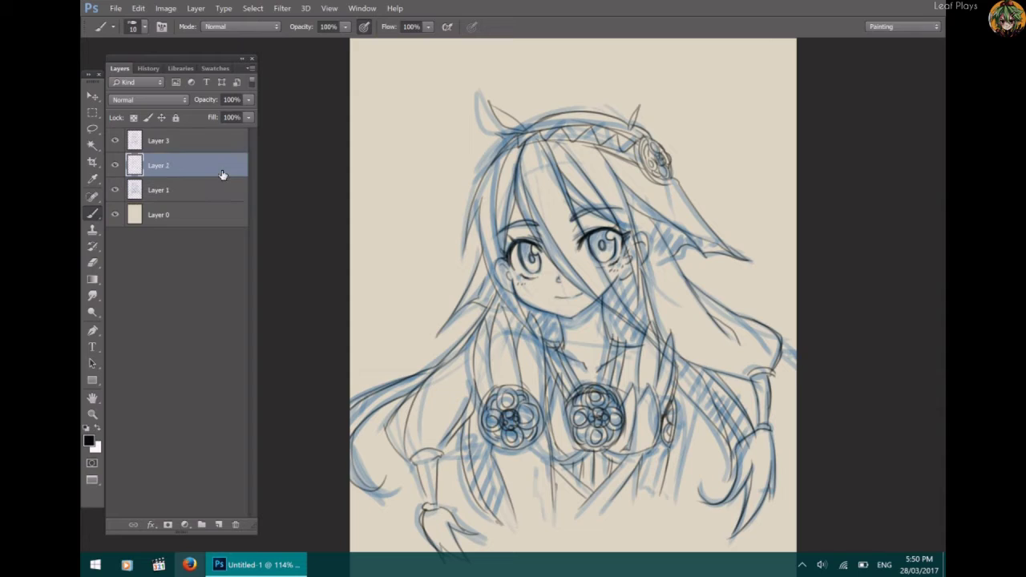
key("ctrl+shift+n")
key("Return")
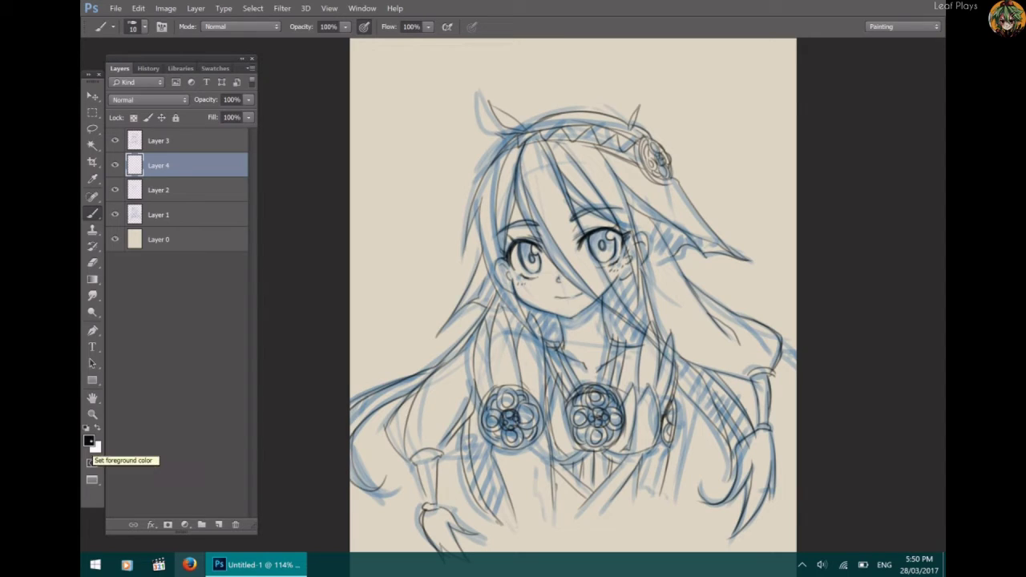
left_click(207, 240)
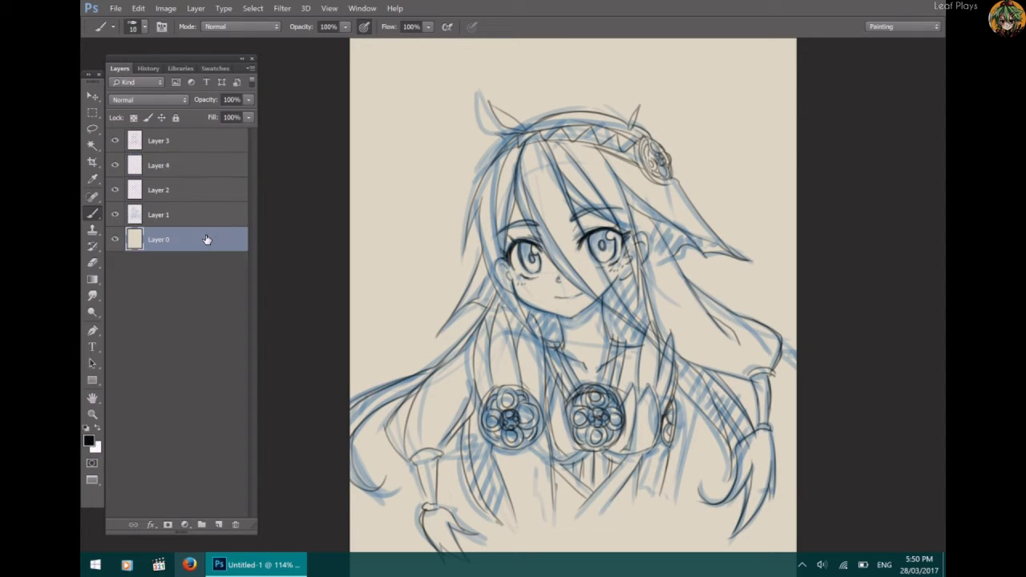
key("ctrl+shift+n")
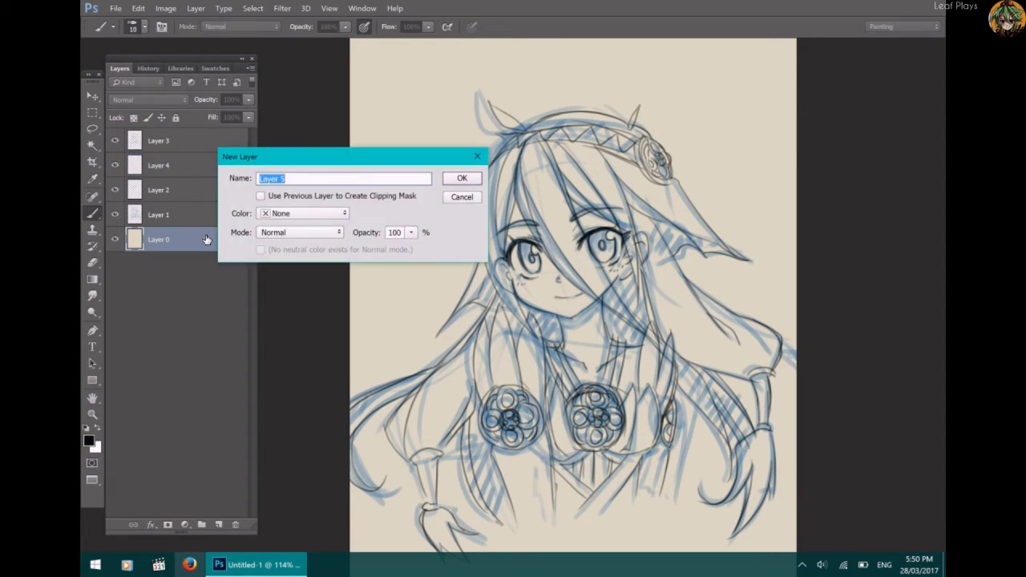
key("Return")
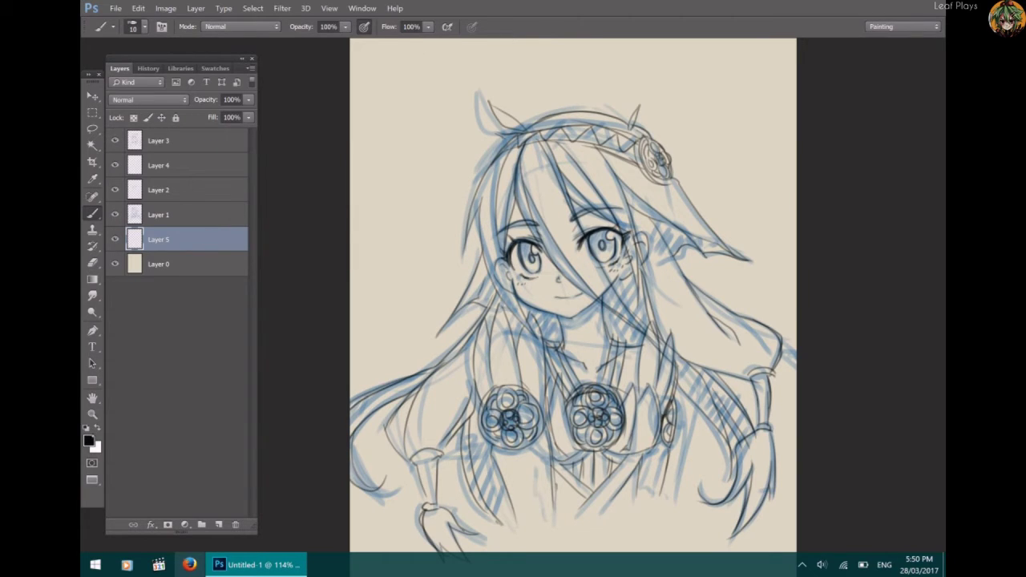
Choose a very pale cream color for the skin.
left_click(90, 440)
left_click_drag(631, 187, 631, 234)
left_click(507, 109)
left_click_drag(507, 109, 470, 97)
left_click(742, 88)
Set the foreground color to a muted dark pink and fill Layer 5 with it as the backdrop.
left_click(89, 441)
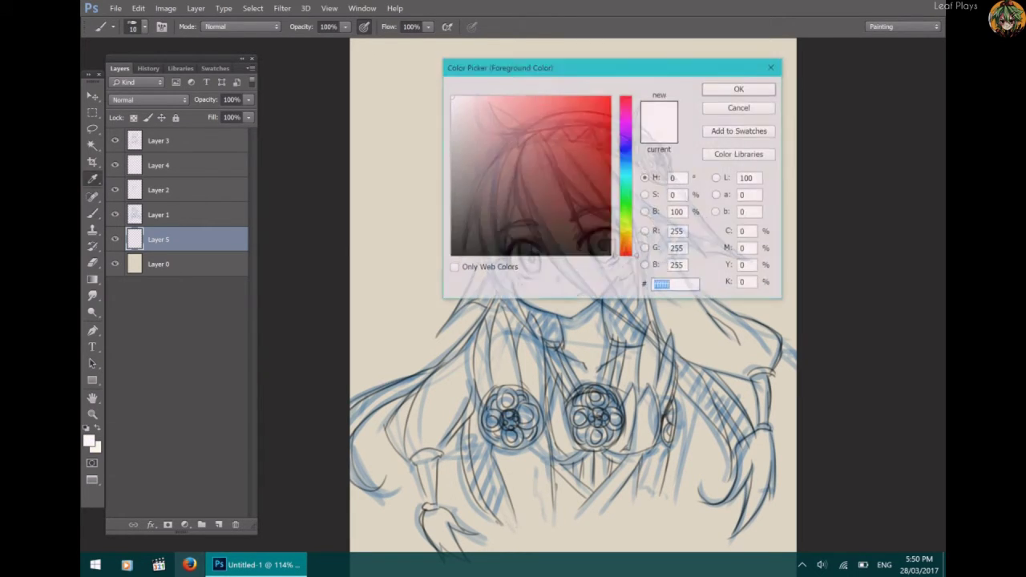
mouse_move(569, 161)
left_mouse_down()
mouse_move(573, 174)
mouse_move(552, 143)
mouse_move(542, 161)
left_mouse_up()
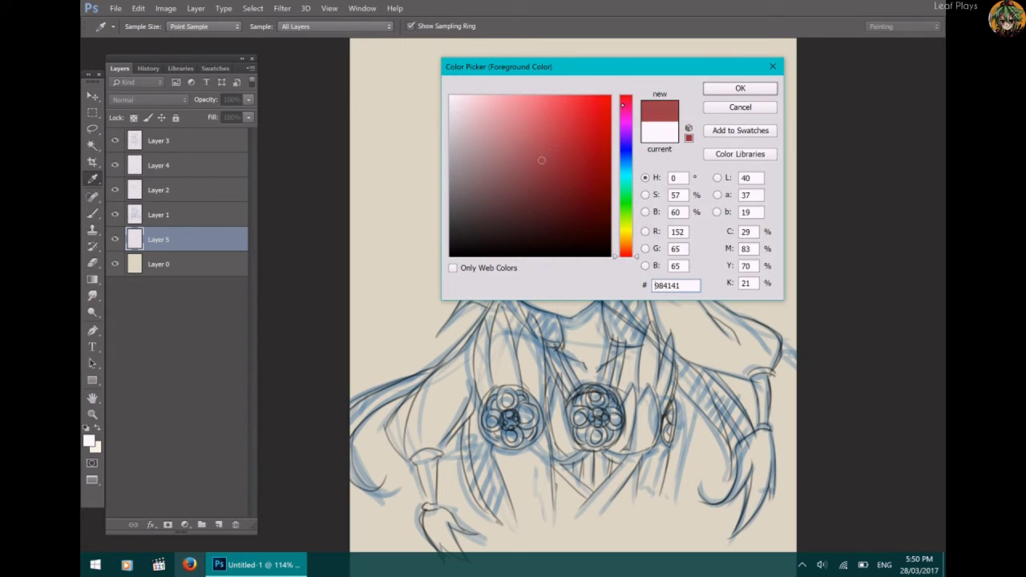
left_click(626, 104)
left_click(741, 88)
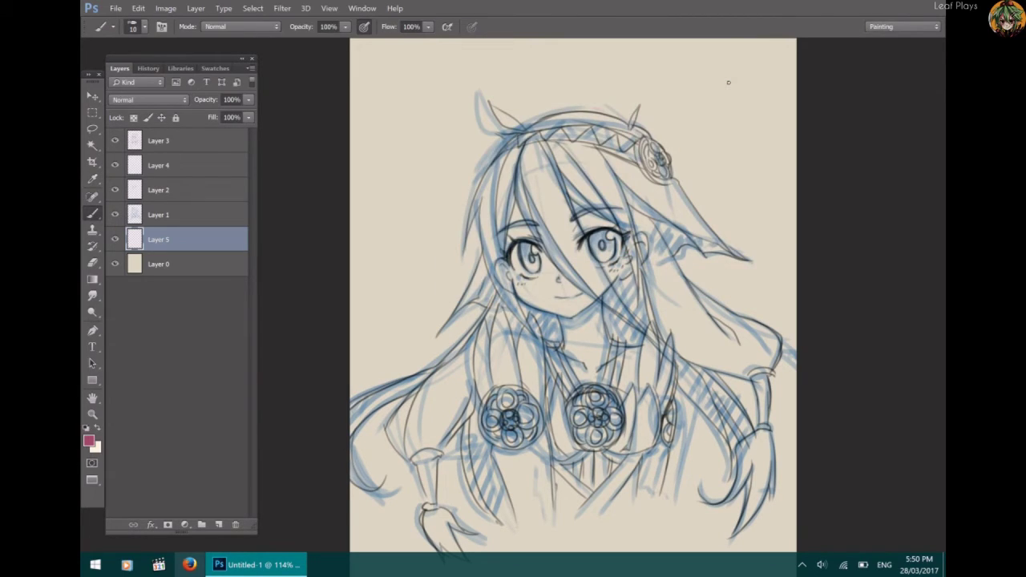
key("alt+BackSpace")
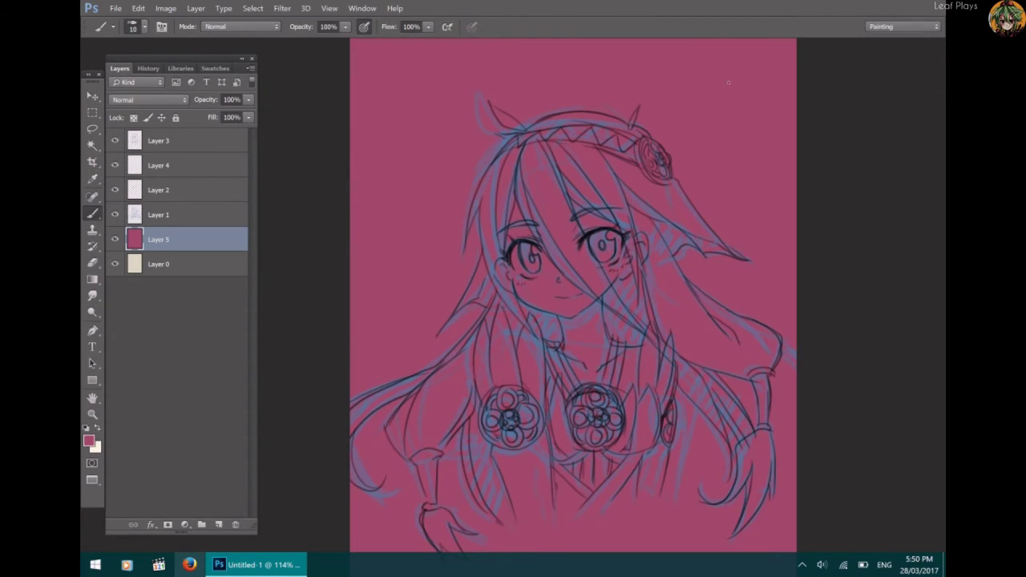
On Layer 4, lasso the face, ears and neck down to the chest and fill the selection with the pale cream color.
left_click(213, 163)
key("x")
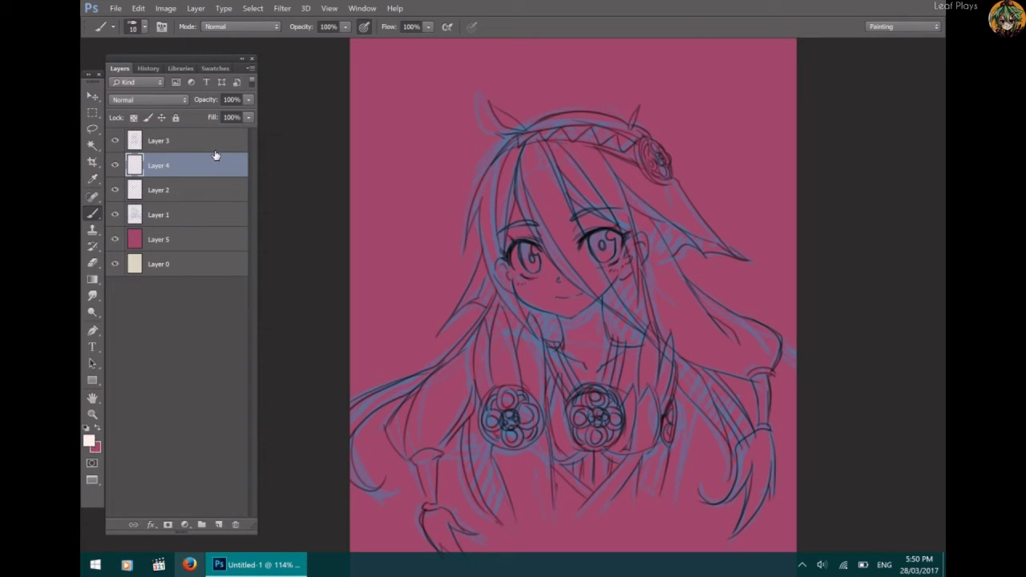
key("l")
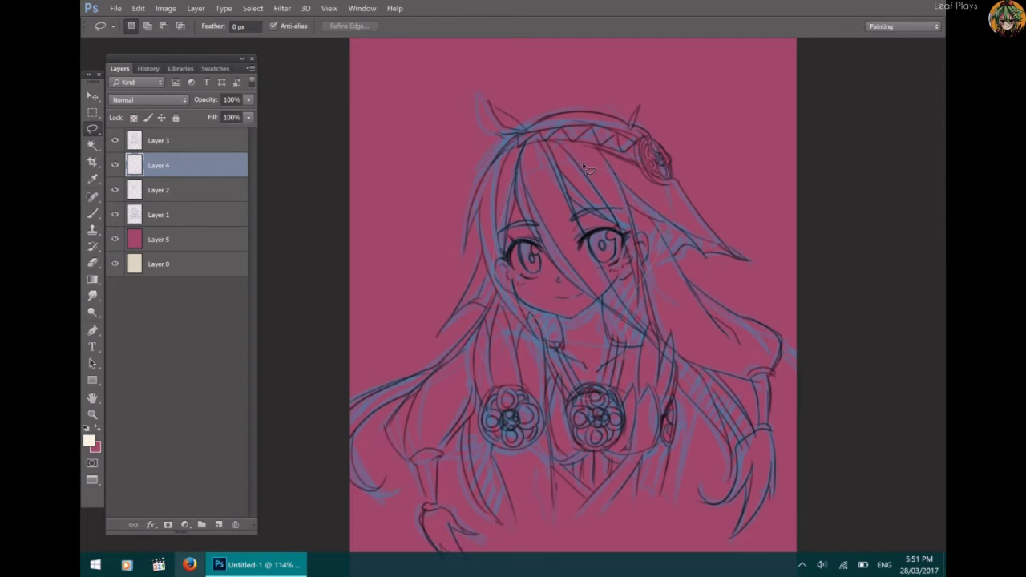
left_click_drag(586, 168, 534, 158)
key("shift+F5")
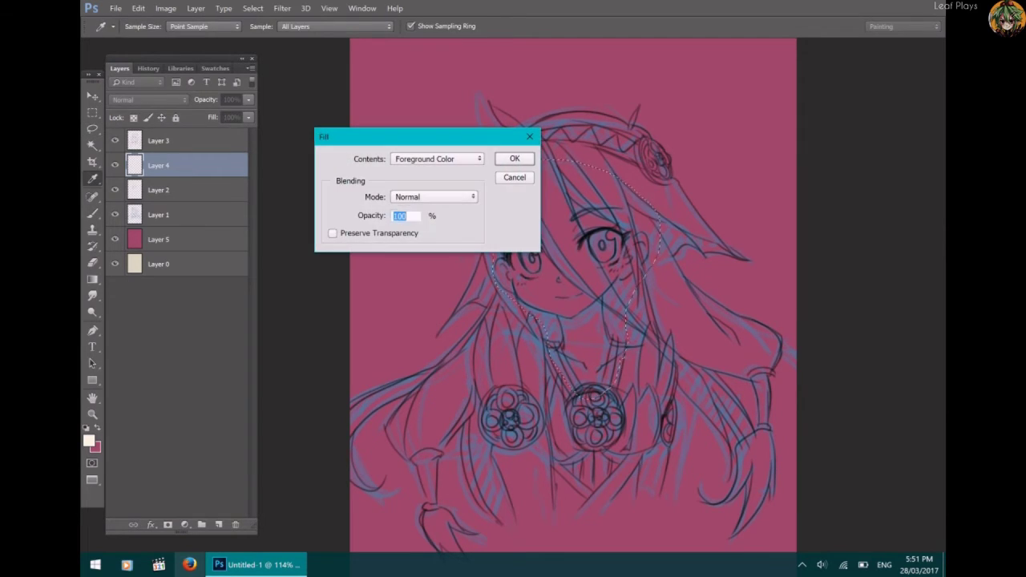
key("Return")
key("ctrl+d")
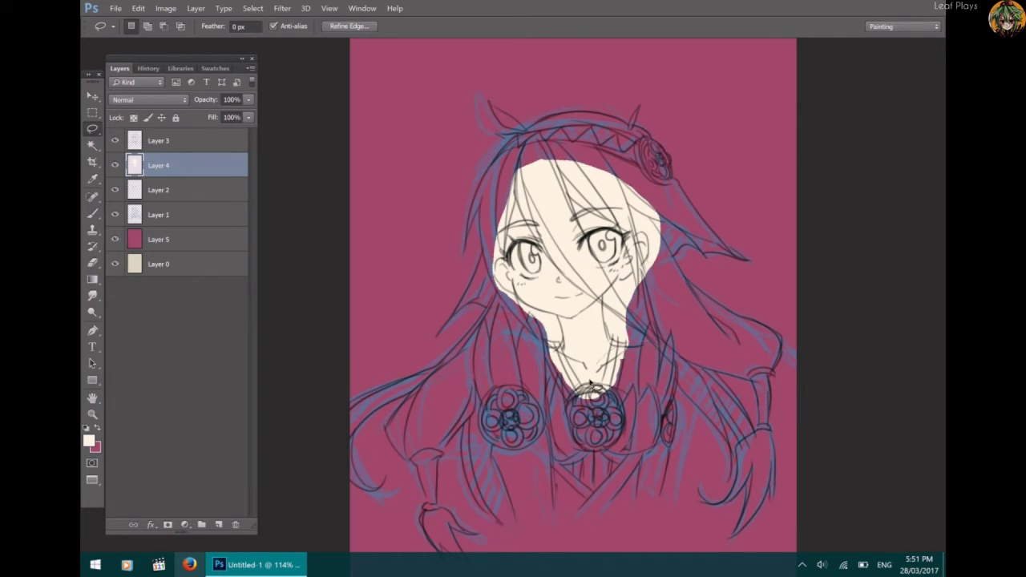
Lasso both shoulders and the upper chest on Layer 4 and fill them with the same pale cream color.
mouse_move(672, 409)
left_mouse_down()
mouse_move(664, 341)
mouse_move(600, 312)
mouse_move(566, 358)
left_mouse_up()
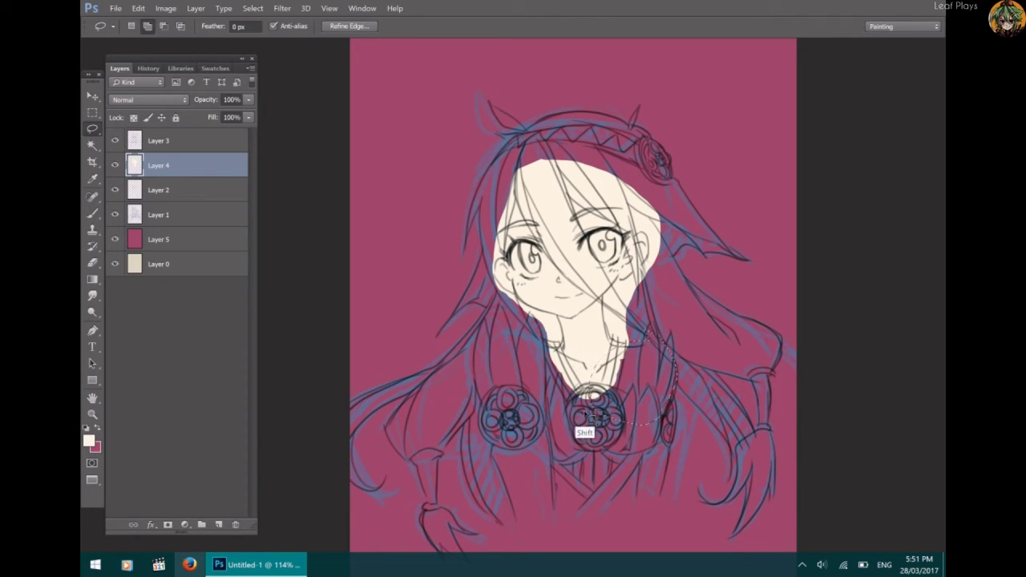
mouse_move(586, 410)
left_mouse_down()
mouse_move(577, 373)
mouse_move(532, 326)
mouse_move(511, 325)
mouse_move(474, 369)
mouse_move(530, 433)
mouse_move(646, 353)
left_mouse_up()
key("shift+F5")
key("Return")
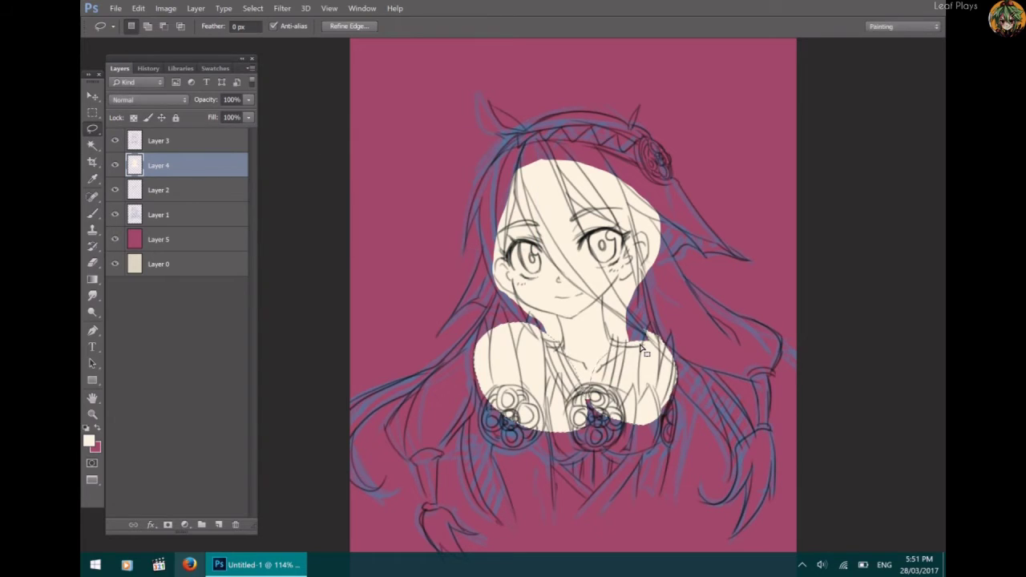
Clear the selection, add a new layer above Layer 4, and clip it to the skin color.
key("ctrl+d")
key("ctrl+shift+n")
key("Return")
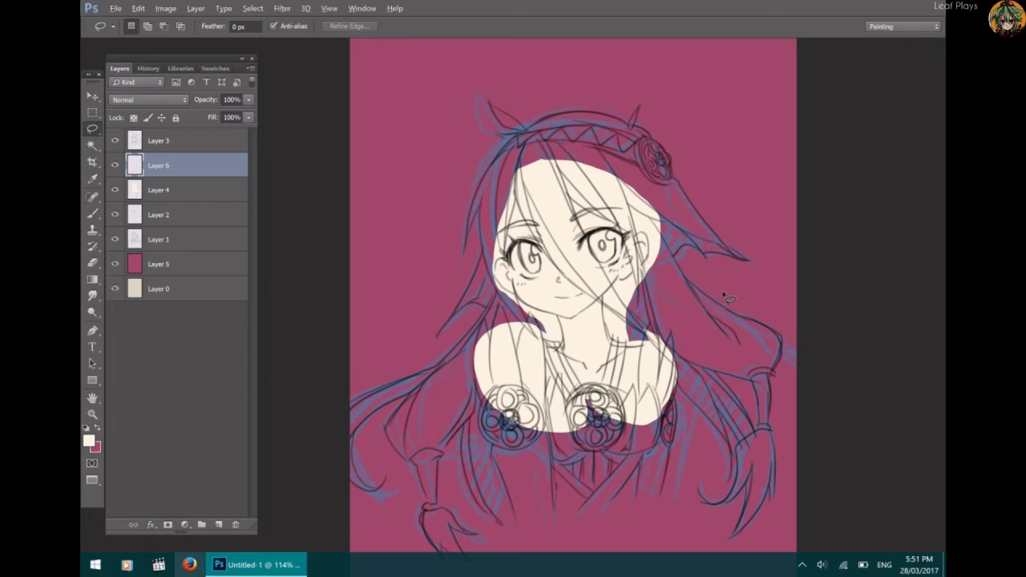
left_click(216, 176, "alt")
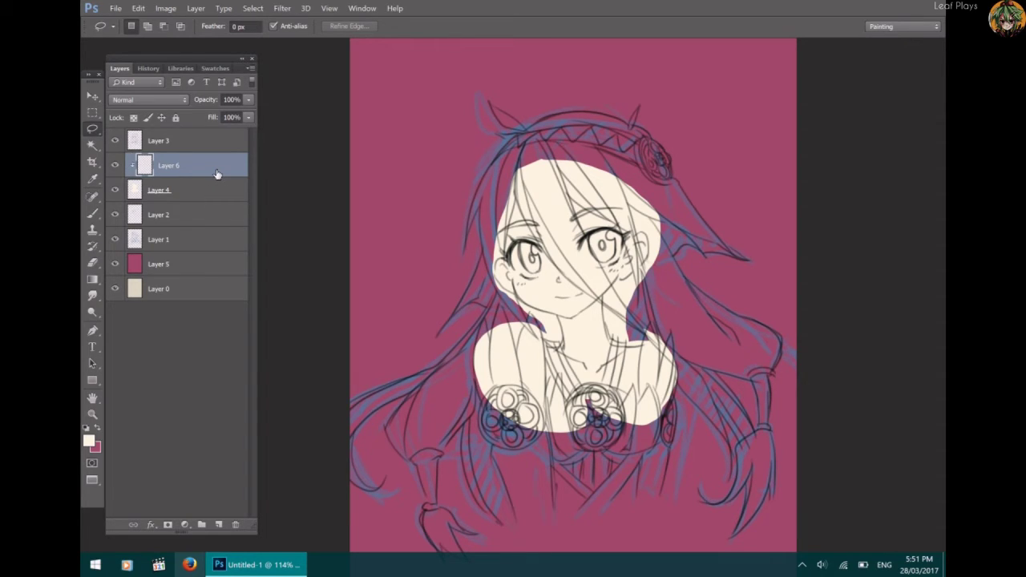
Set the foreground color to a medium pink, #df7e92, for the skin shadows.
key("i")
left_click(89, 439)
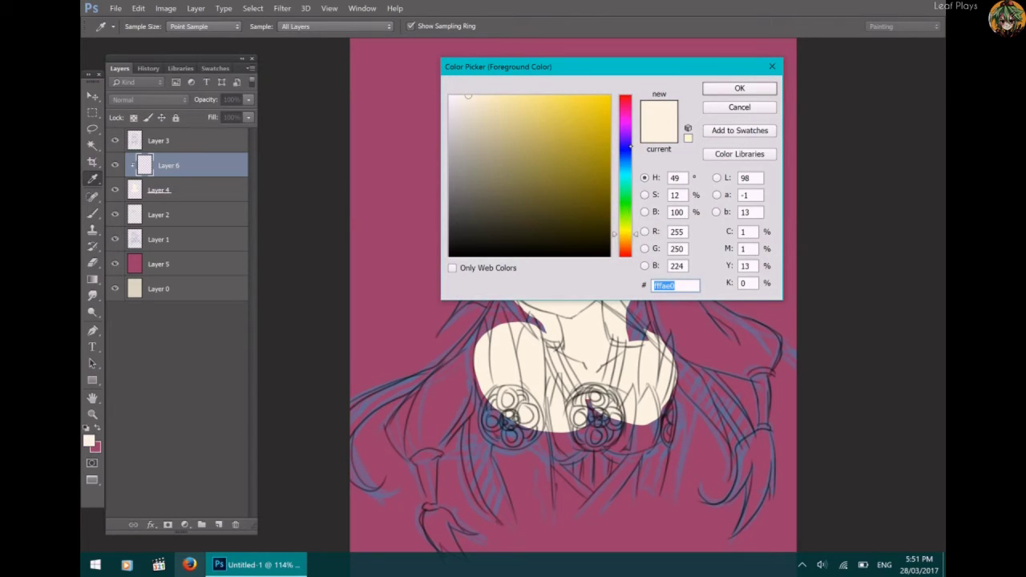
left_click_drag(626, 97, 627, 100)
mouse_move(546, 110)
left_mouse_down()
mouse_move(506, 104)
mouse_move(519, 115)
left_mouse_up()
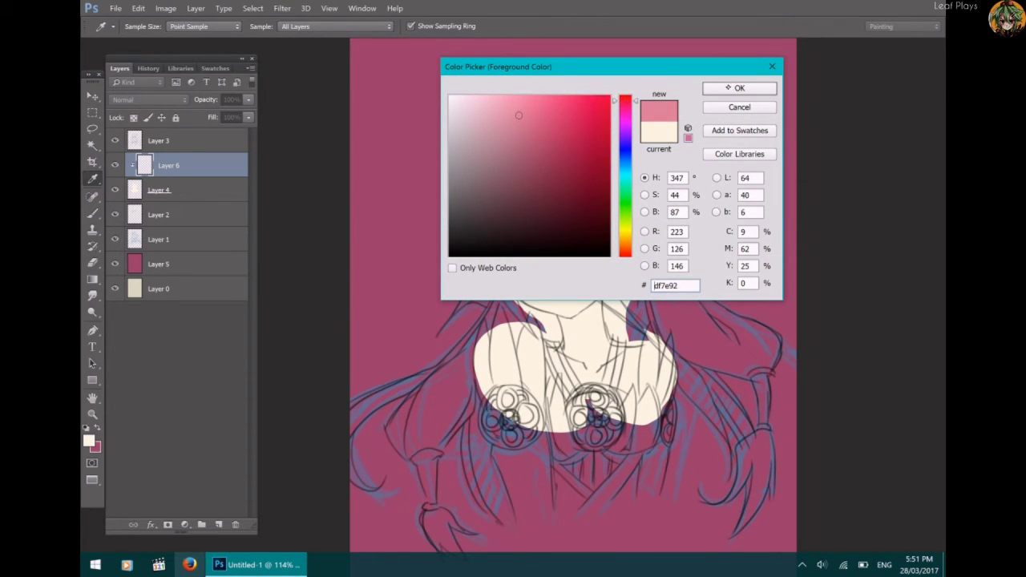
left_click(712, 90)
Brush pink shadows along the left hair strands, from beside the left eye and across the nose to the jaw, enlarging the brush to 20.
key("l")
key("b")
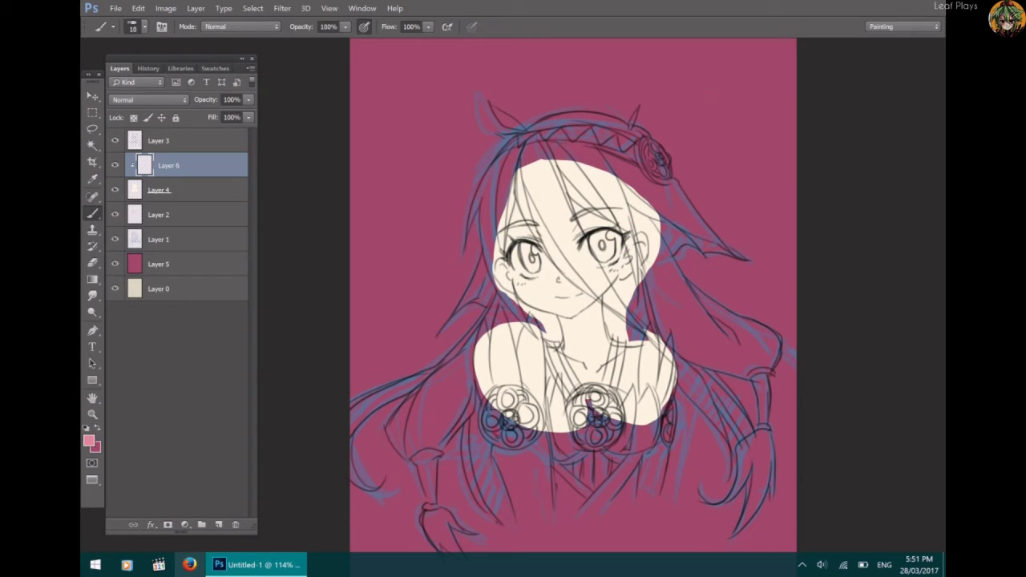
scroll(627, 240, "up", 5)
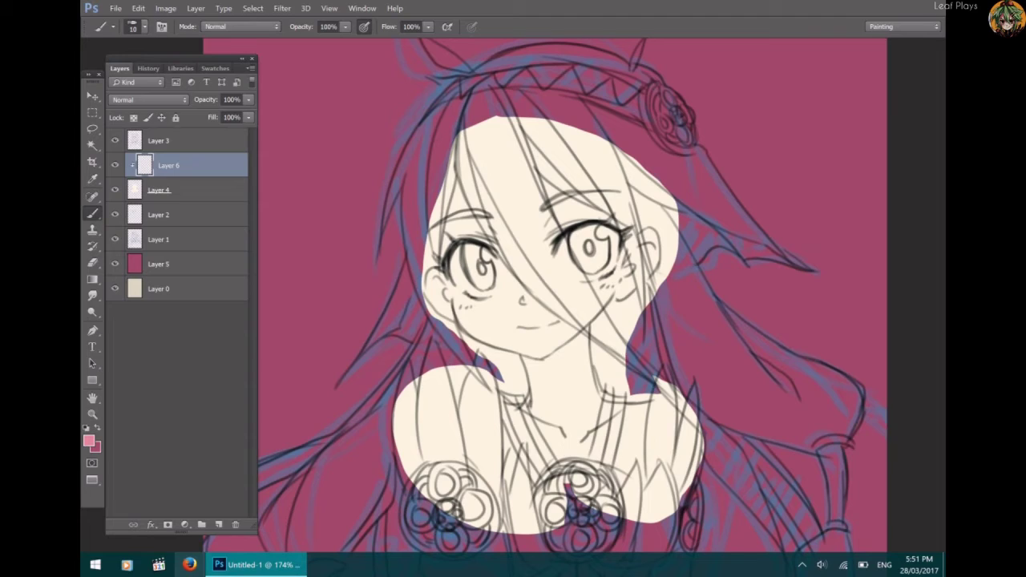
mouse_move(455, 191)
left_mouse_down()
mouse_move(444, 249)
mouse_move(445, 239)
left_mouse_up()
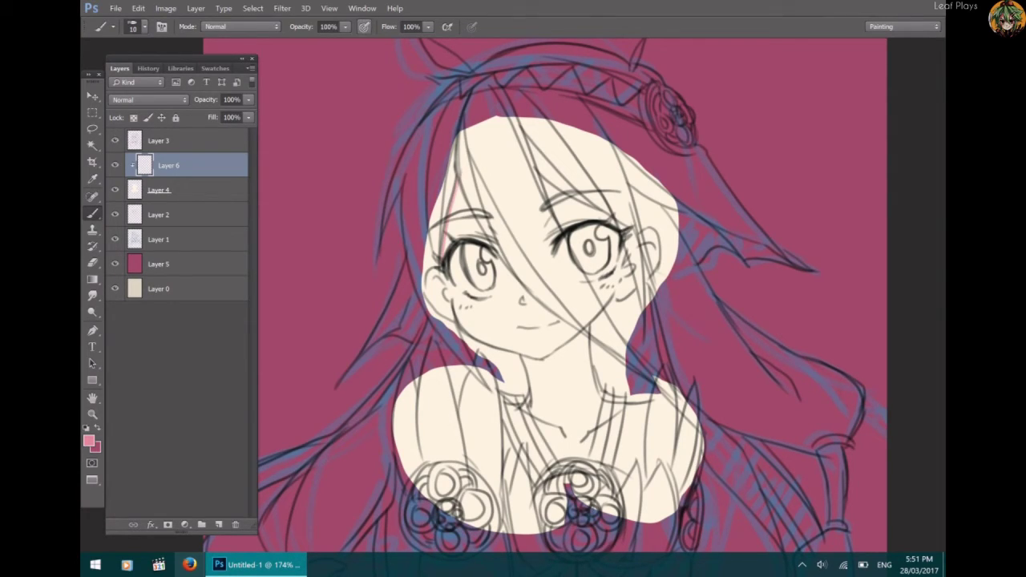
key("e")
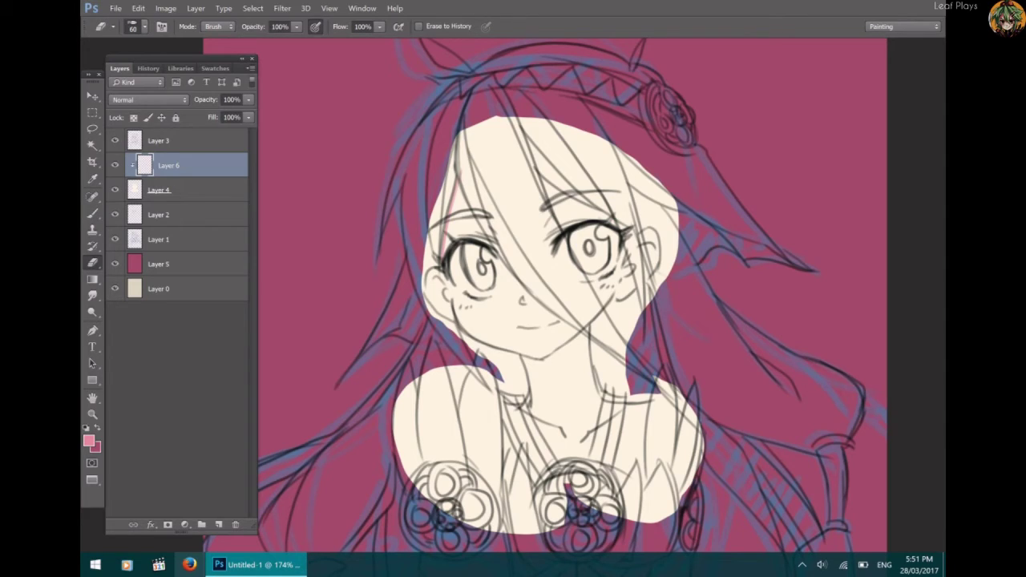
key("b")
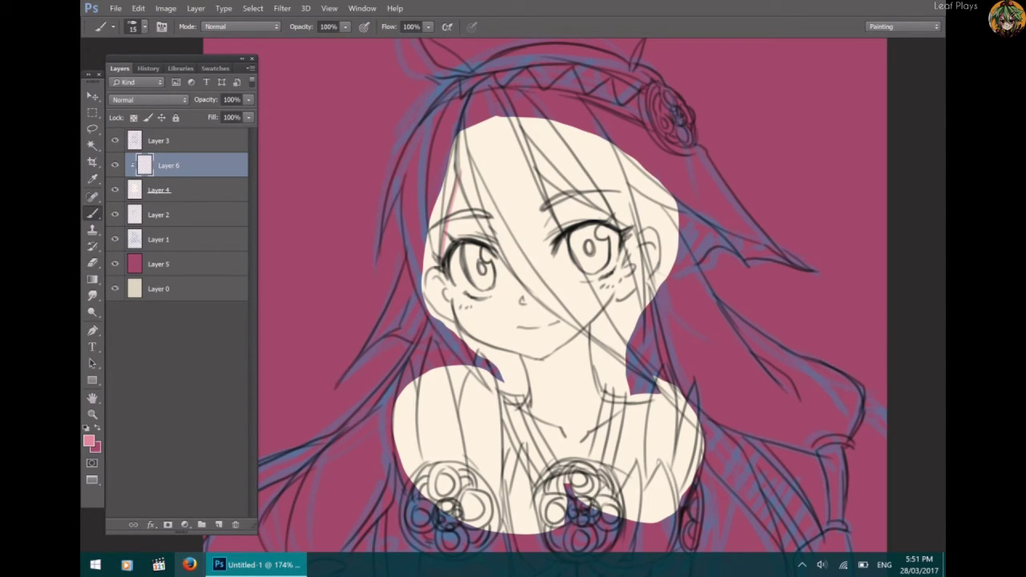
mouse_move(460, 177)
left_mouse_down()
mouse_move(442, 271)
mouse_move(444, 258)
left_mouse_up()
mouse_move(458, 195)
left_mouse_down()
mouse_move(445, 265)
mouse_move(458, 183)
mouse_move(448, 266)
mouse_move(480, 197)
mouse_move(462, 195)
mouse_move(457, 166)
mouse_move(486, 239)
mouse_move(453, 163)
mouse_move(512, 279)
mouse_move(585, 337)
left_mouse_up()
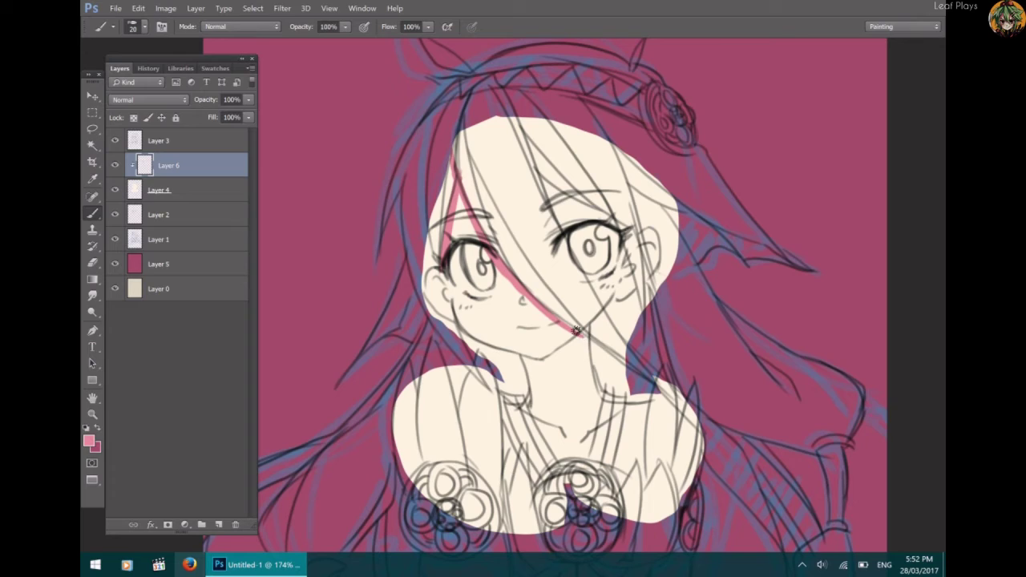
key("e")
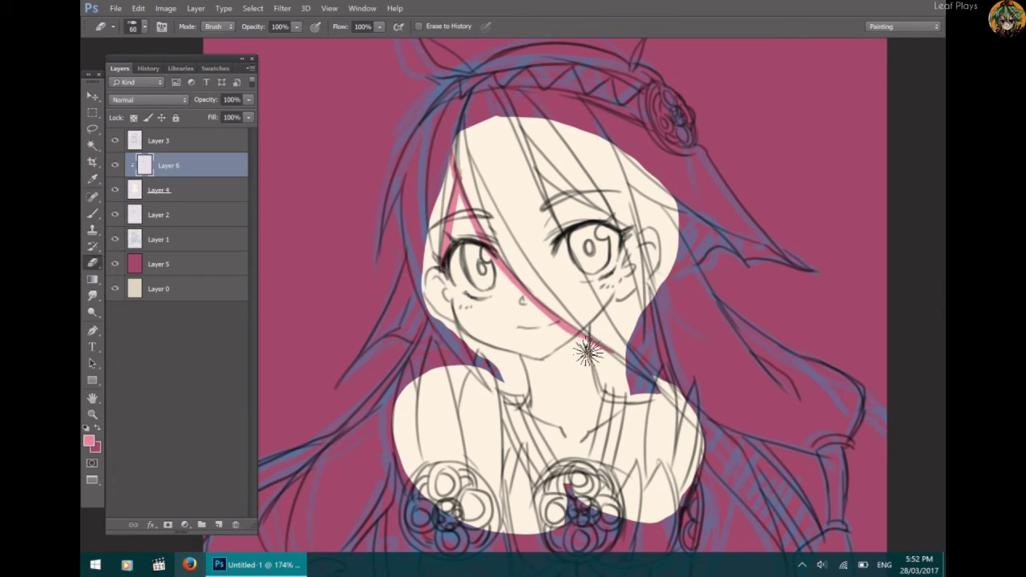
key("b")
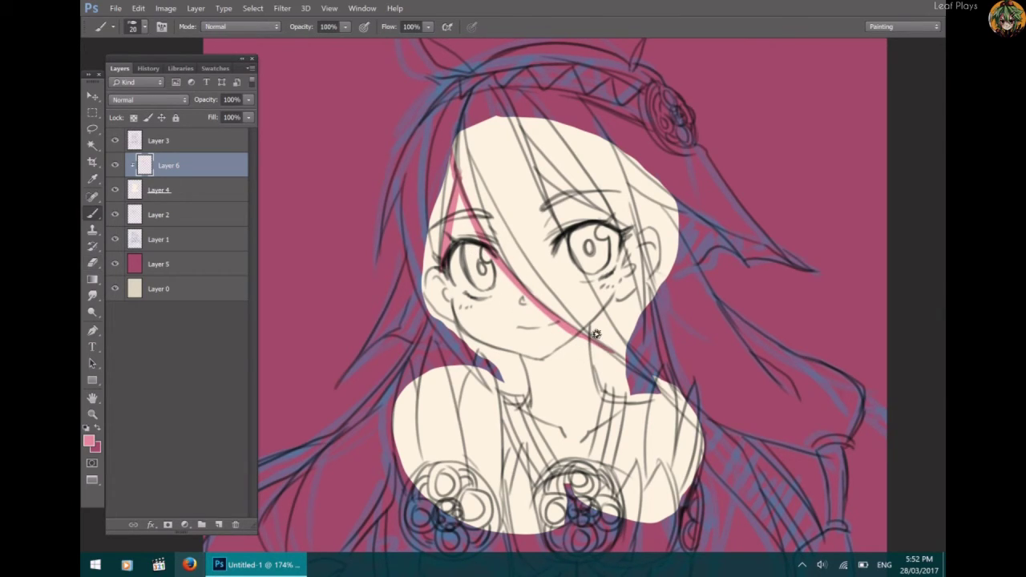
Brush a pink shadow beneath the jawline and chin where the face meets the neck.
mouse_move(592, 325)
left_mouse_down()
mouse_move(543, 364)
mouse_move(517, 357)
mouse_move(578, 339)
left_mouse_up()
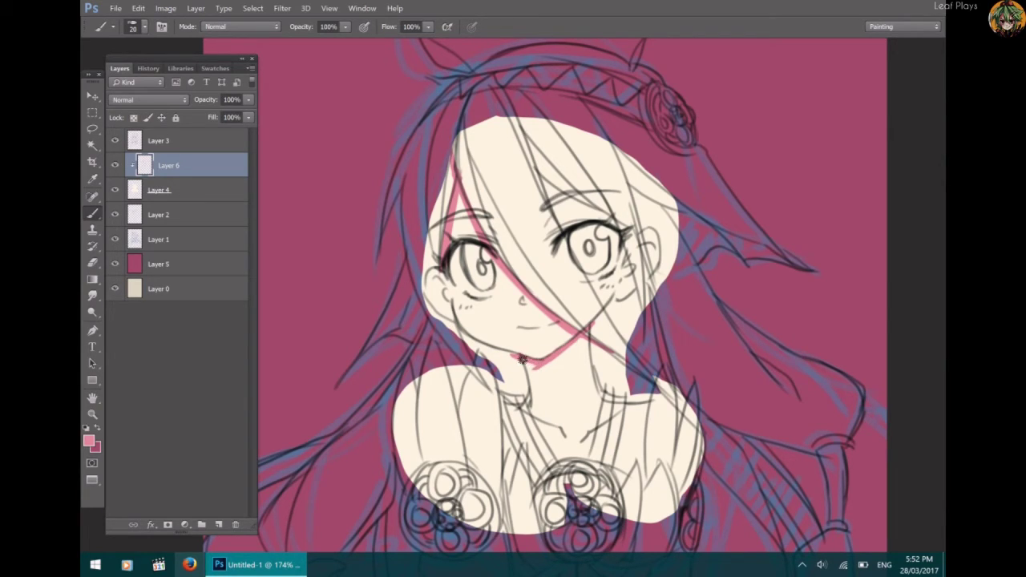
left_click_drag(521, 361, 543, 369)
key("e")
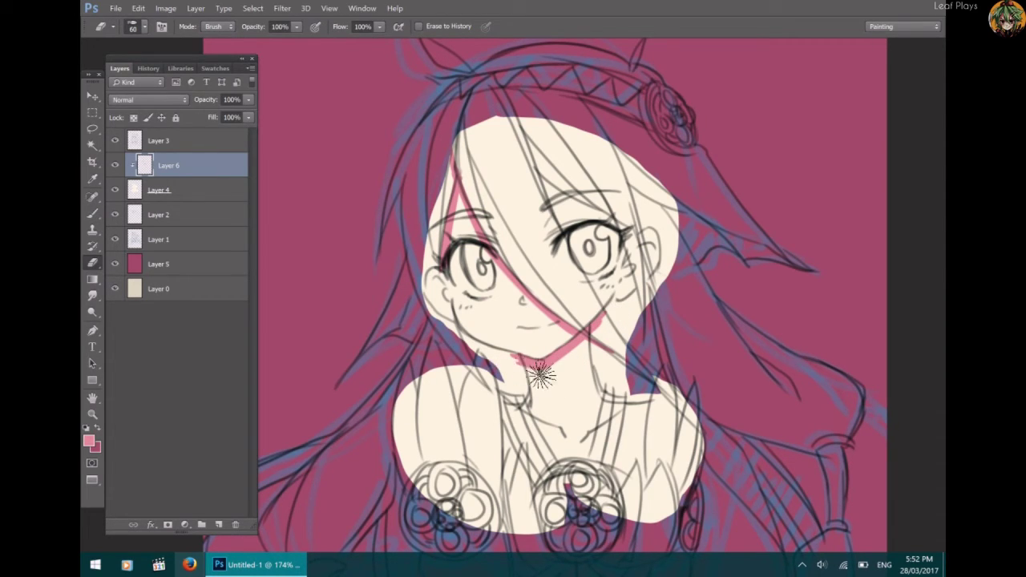
key("b")
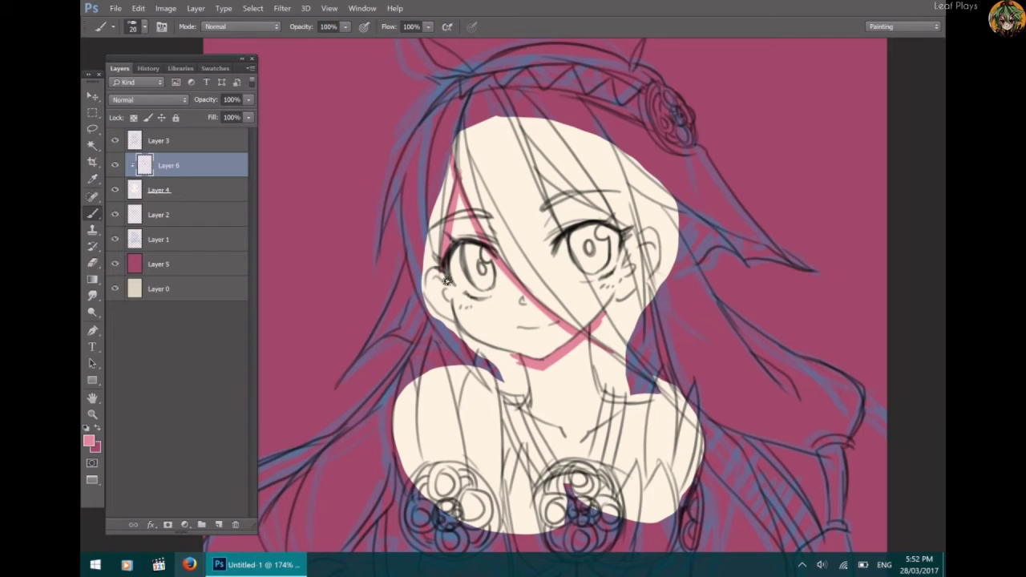
Brush pink shadows in the ears, above both eyes, along the cheeks, under the nose, beside the neck and along the forehead strand.
left_click_drag(447, 280, 428, 283)
left_click_drag(463, 219, 493, 228)
left_click_drag(550, 244, 592, 221)
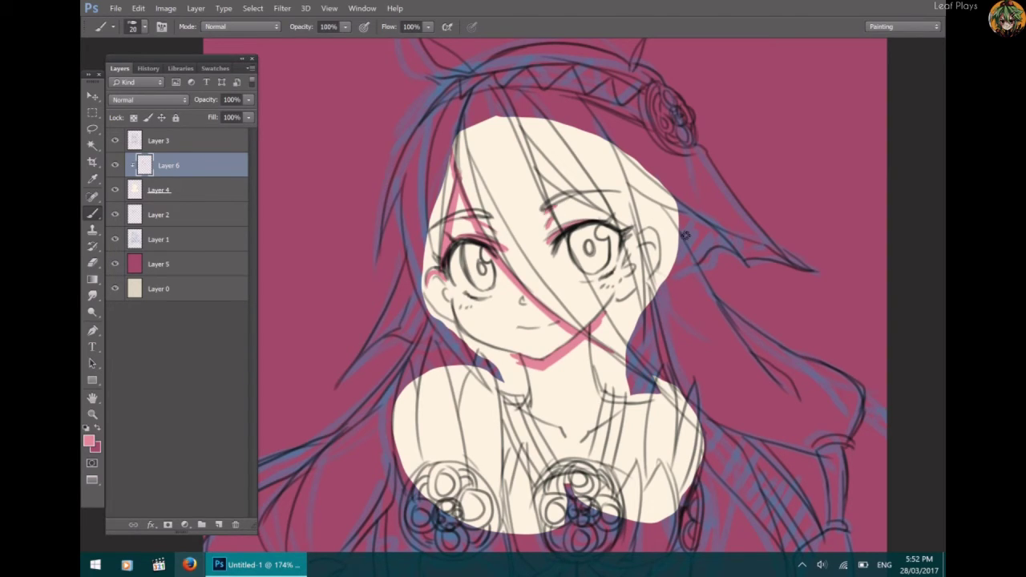
mouse_move(651, 233)
left_mouse_down()
mouse_move(625, 263)
mouse_move(625, 240)
mouse_move(600, 318)
mouse_move(619, 284)
mouse_move(590, 331)
mouse_move(615, 294)
mouse_move(609, 272)
mouse_move(607, 305)
left_mouse_up()
mouse_move(607, 269)
left_mouse_down()
mouse_move(594, 328)
mouse_move(602, 324)
left_mouse_up()
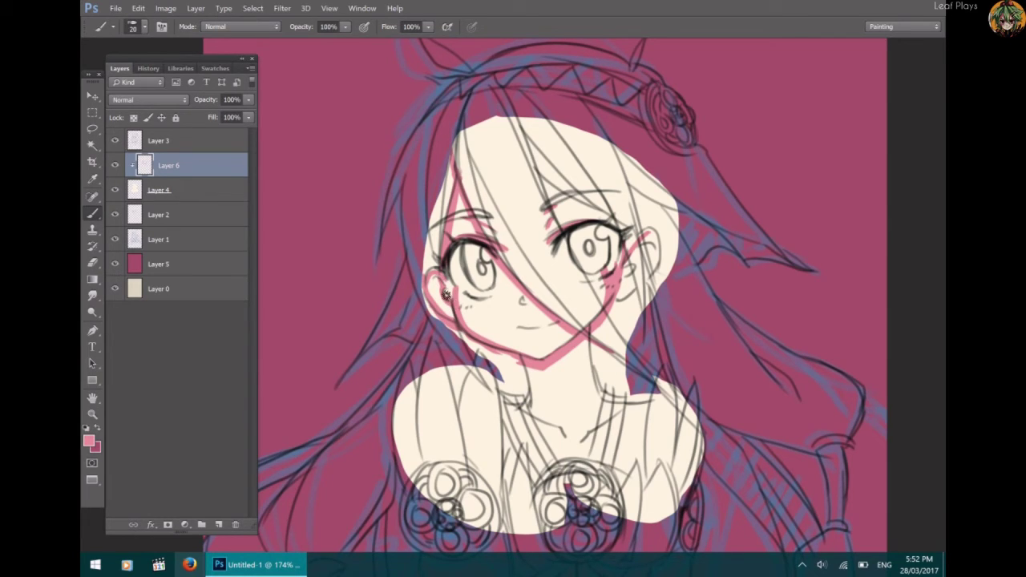
left_click_drag(523, 296, 525, 299)
mouse_move(535, 181)
left_mouse_down()
mouse_move(641, 229)
mouse_move(592, 211)
mouse_move(526, 162)
mouse_move(641, 225)
mouse_move(583, 201)
mouse_move(606, 215)
mouse_move(600, 206)
left_mouse_up()
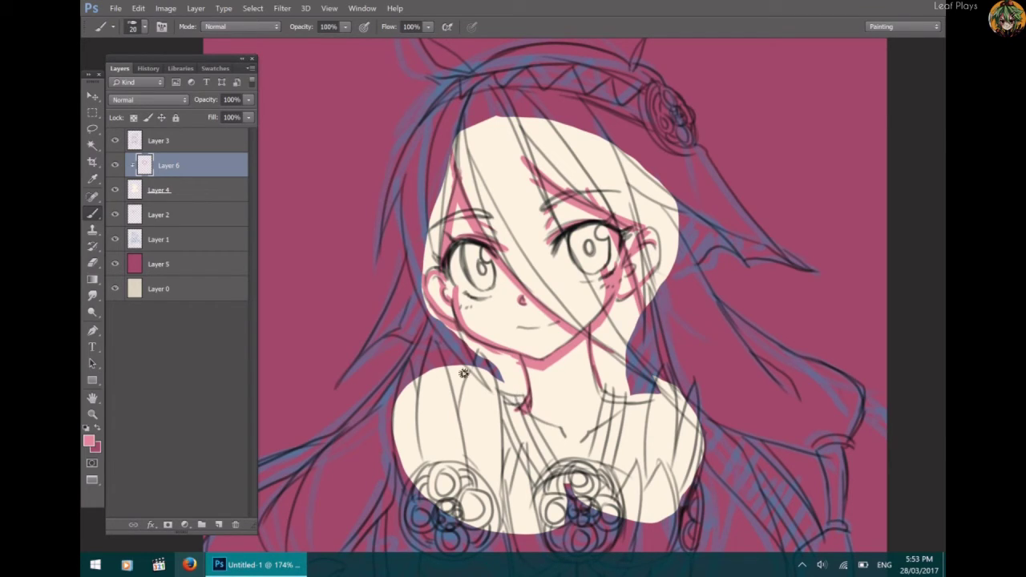
Brush pink shadows along the hair strands that fall over the shoulder on the image's left.
mouse_move(513, 395)
left_mouse_down()
mouse_move(474, 373)
mouse_move(446, 424)
left_mouse_up()
left_click_drag(446, 368, 473, 453)
left_click_drag(425, 416, 421, 379)
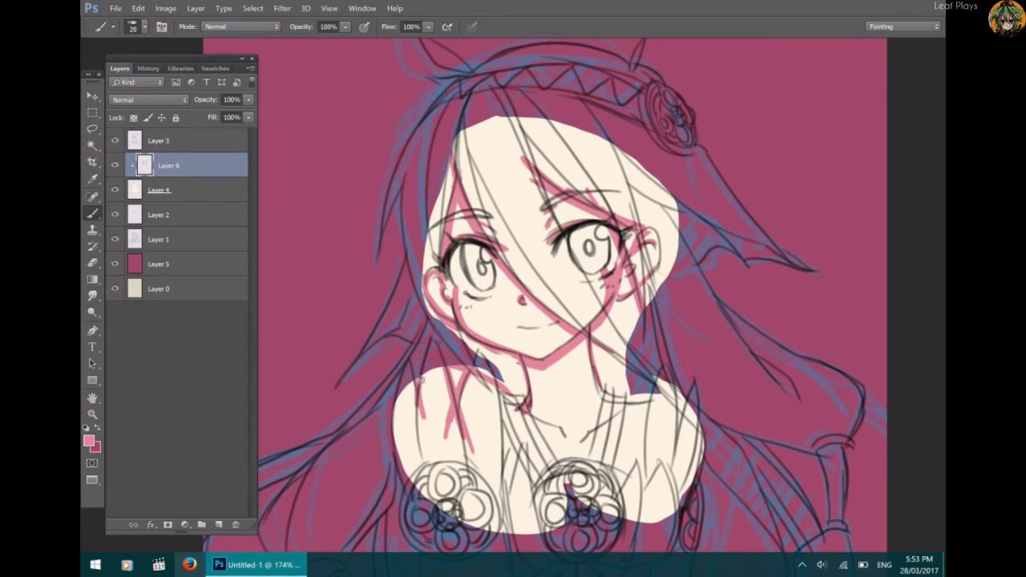
Brush pink shadows along the strands over the shoulder on the image's right, the collarbones and the upper chest.
left_click_drag(678, 388, 680, 461)
left_click_drag(683, 407, 687, 442)
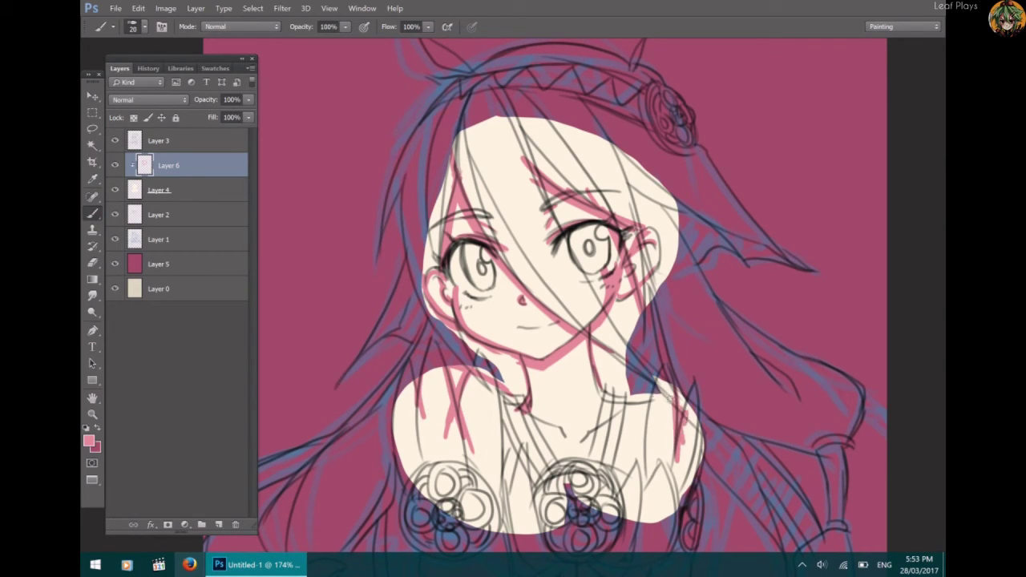
mouse_move(646, 395)
left_mouse_down()
mouse_move(646, 507)
mouse_move(646, 486)
left_mouse_up()
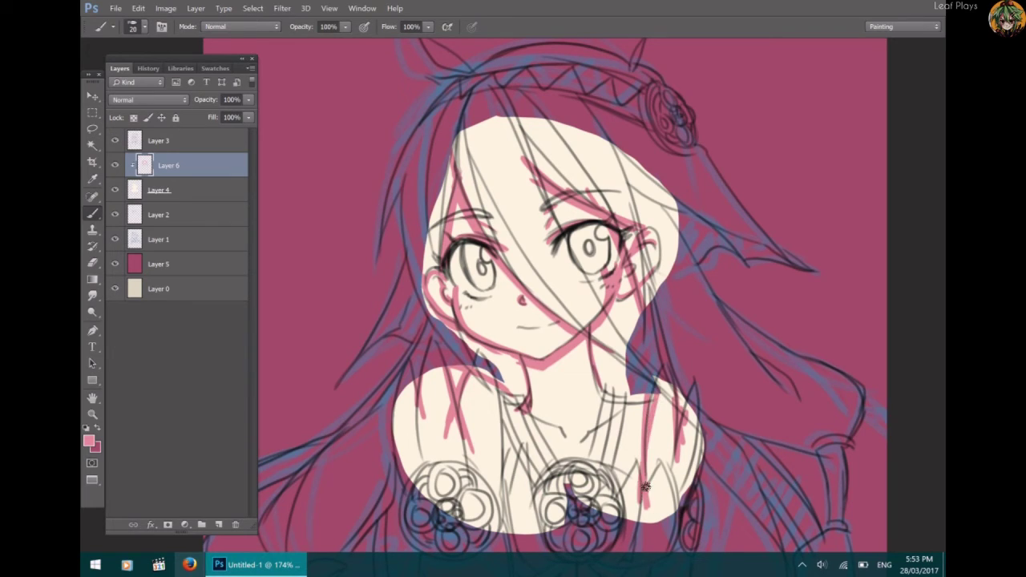
mouse_move(634, 449)
left_mouse_down()
mouse_move(643, 490)
mouse_move(631, 465)
mouse_move(624, 484)
mouse_move(632, 471)
mouse_move(613, 473)
mouse_move(637, 480)
left_mouse_up()
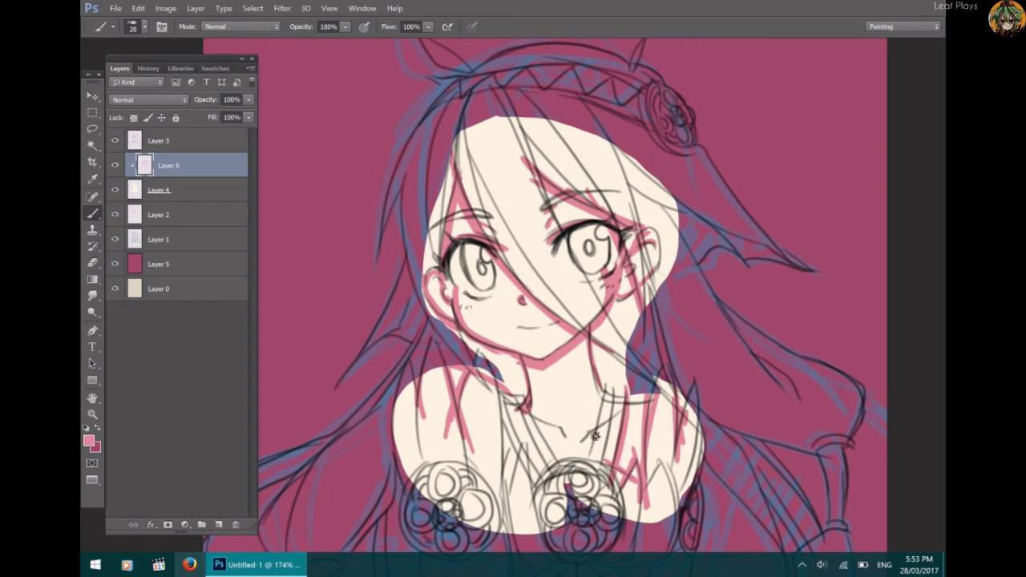
left_click_drag(603, 379, 581, 488)
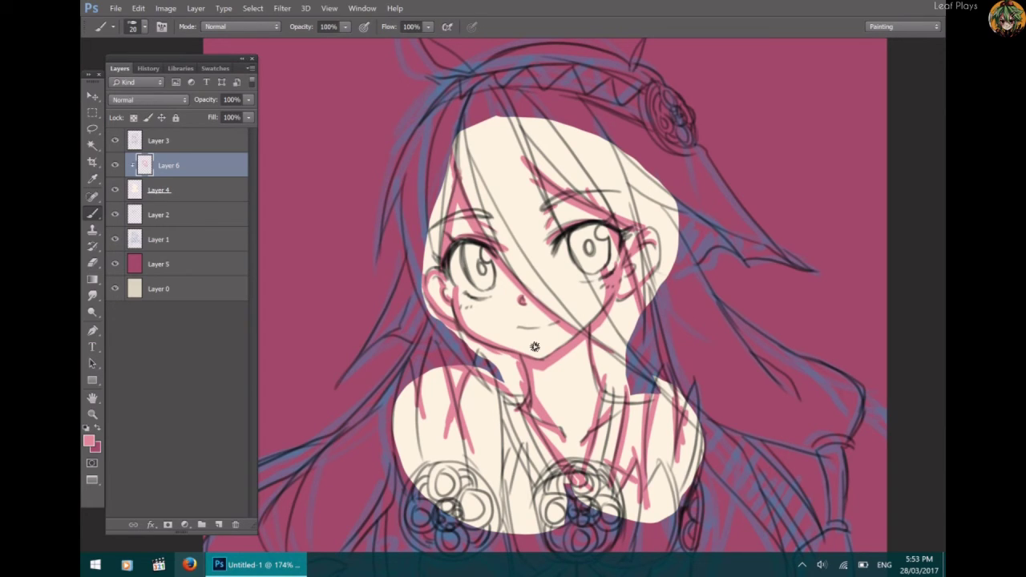
scroll(637, 333, "down", 5)
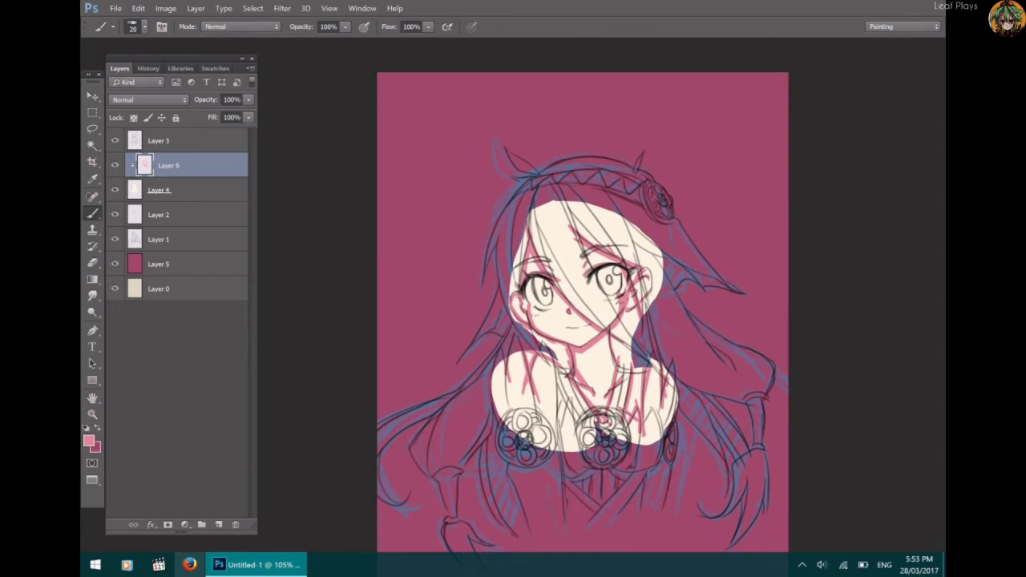
scroll(583, 313, "up", 3)
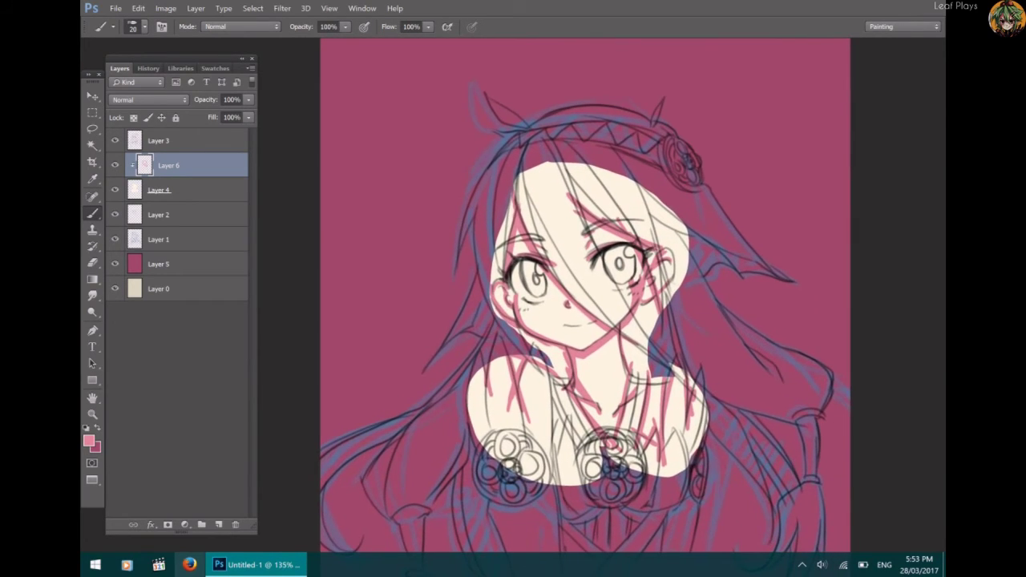
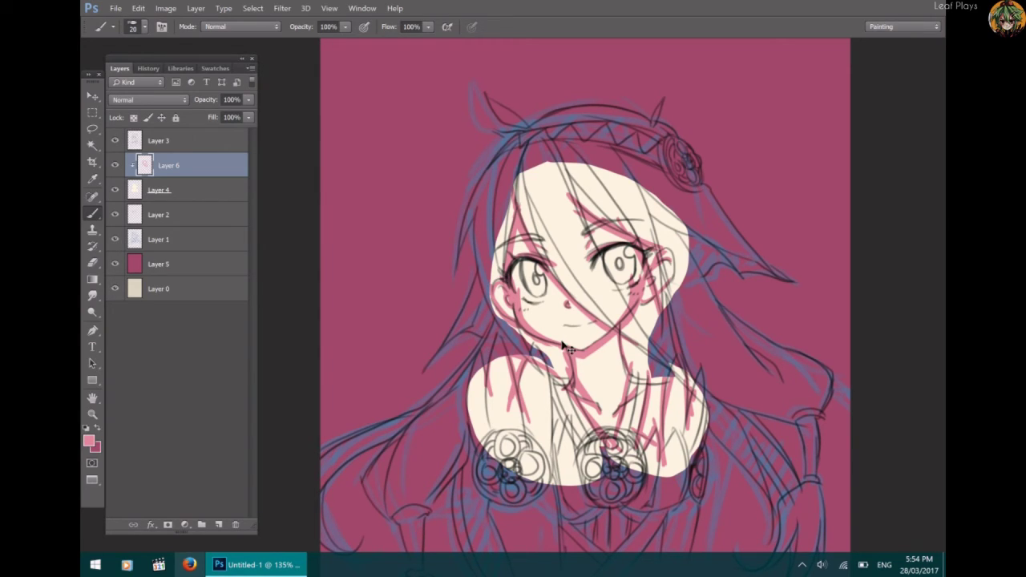
Add a new layer above the skin shadows for the hair and set the foreground color to light blue #89ccfa.
key("ctrl+shift+n")
key("Return")
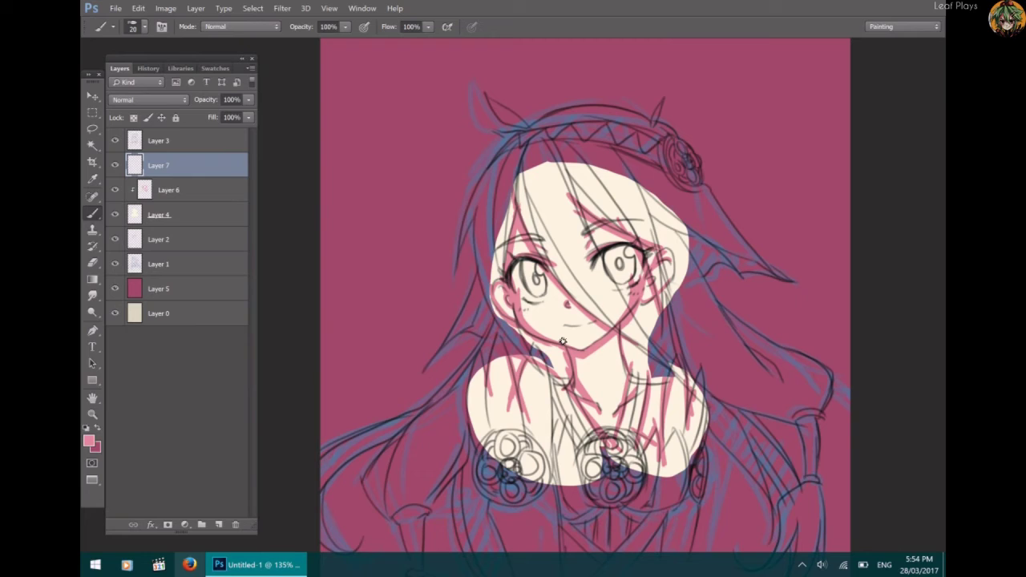
key("i")
left_click(89, 440)
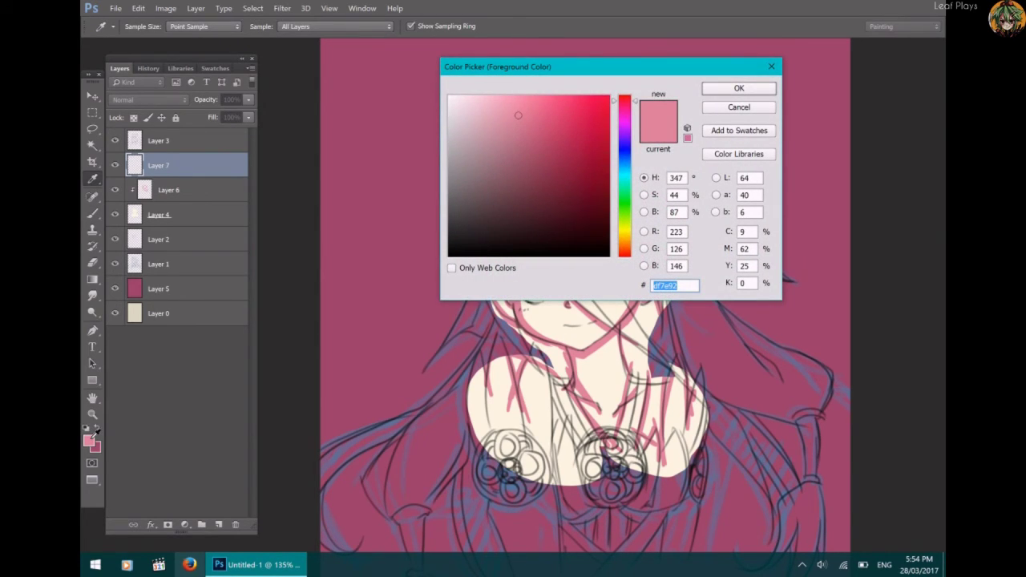
type("7eb7df")
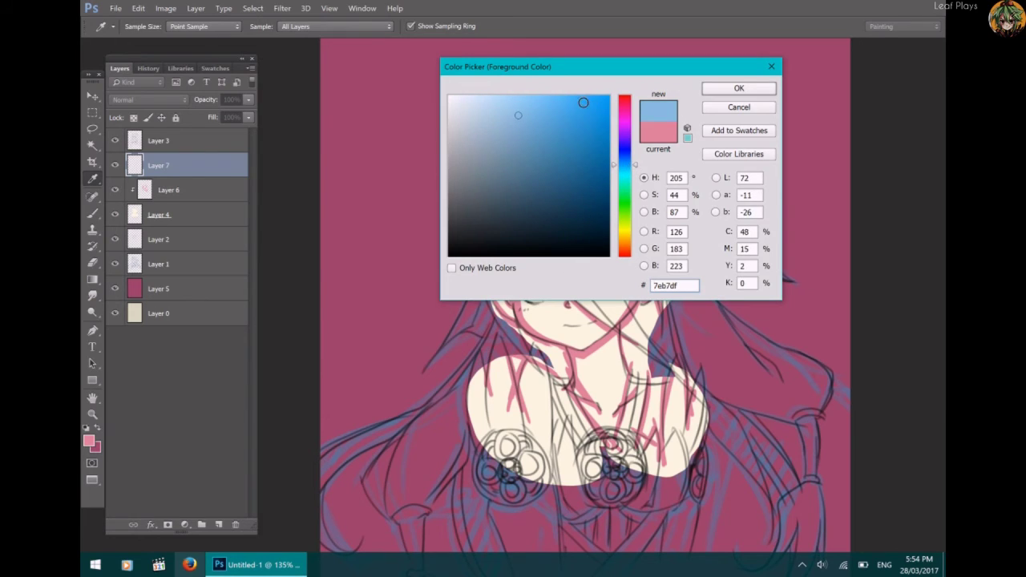
left_click_drag(574, 103, 520, 98)
left_click(729, 87)
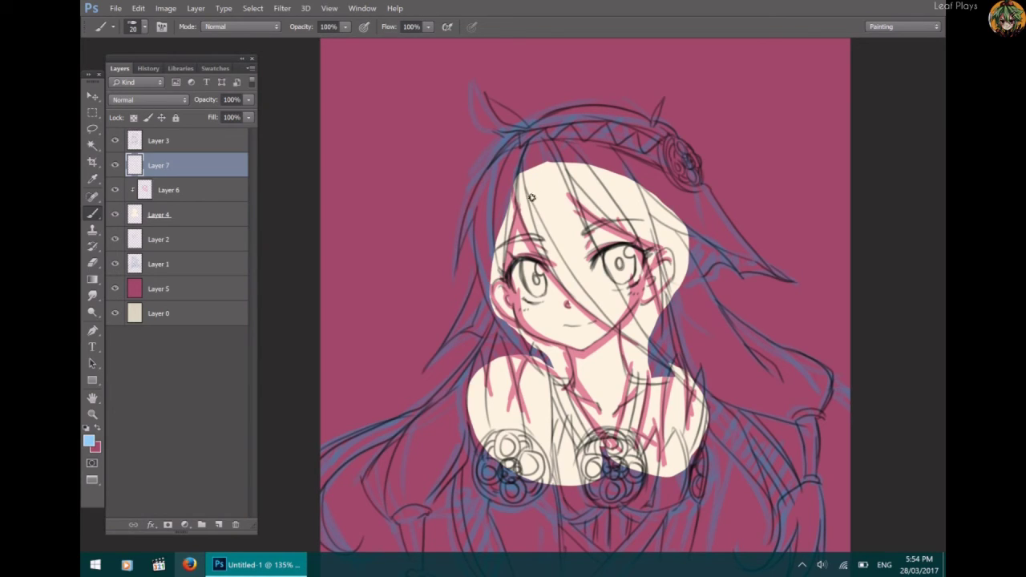
Test the blue with a stroke on the fringe, undo the stroke, and change the foreground color to a softer blue, #93c8ed.
left_click_drag(519, 188, 545, 253)
key("ctrl+z")
left_click(90, 440)
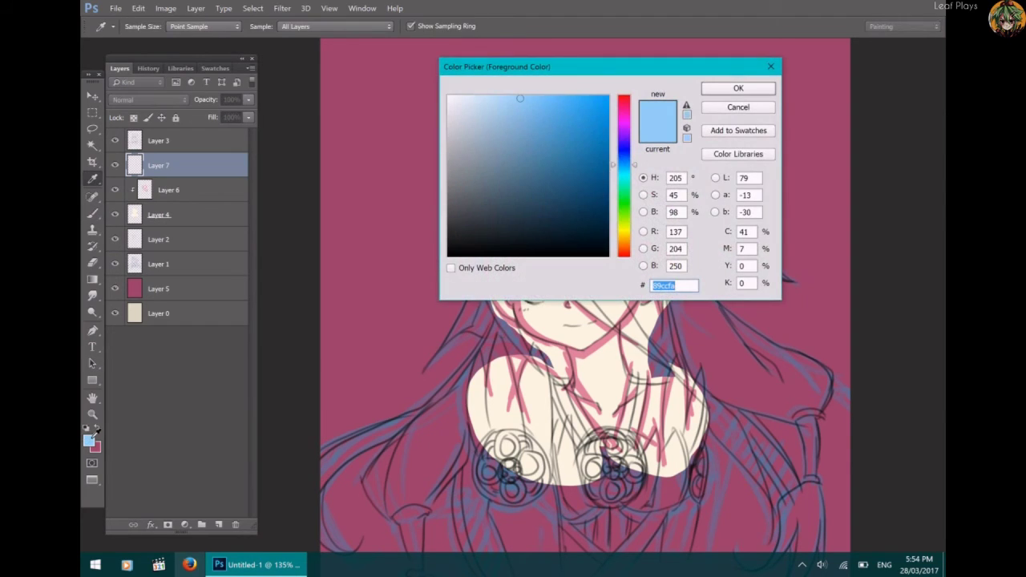
left_click(508, 107)
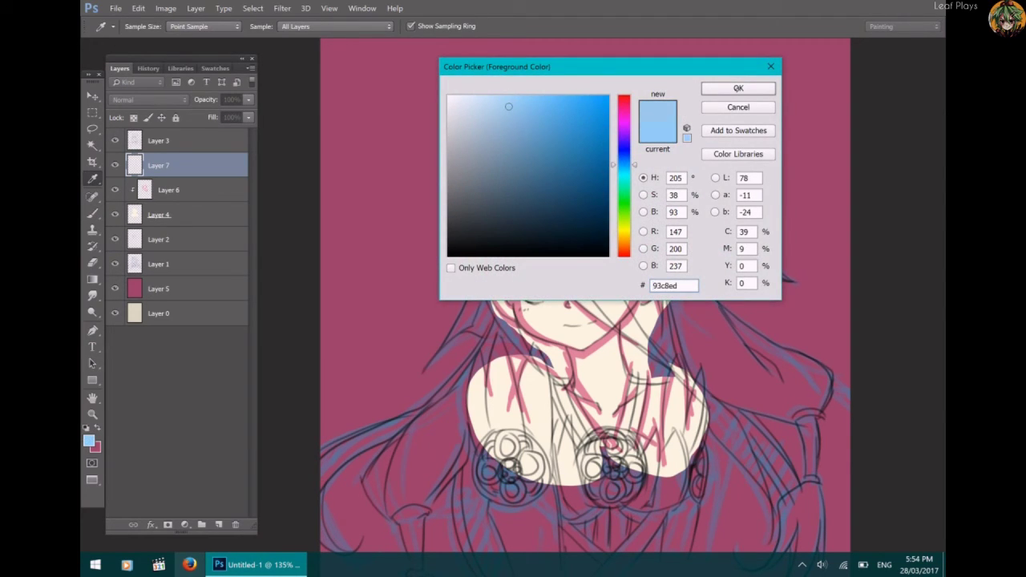
left_click(738, 88)
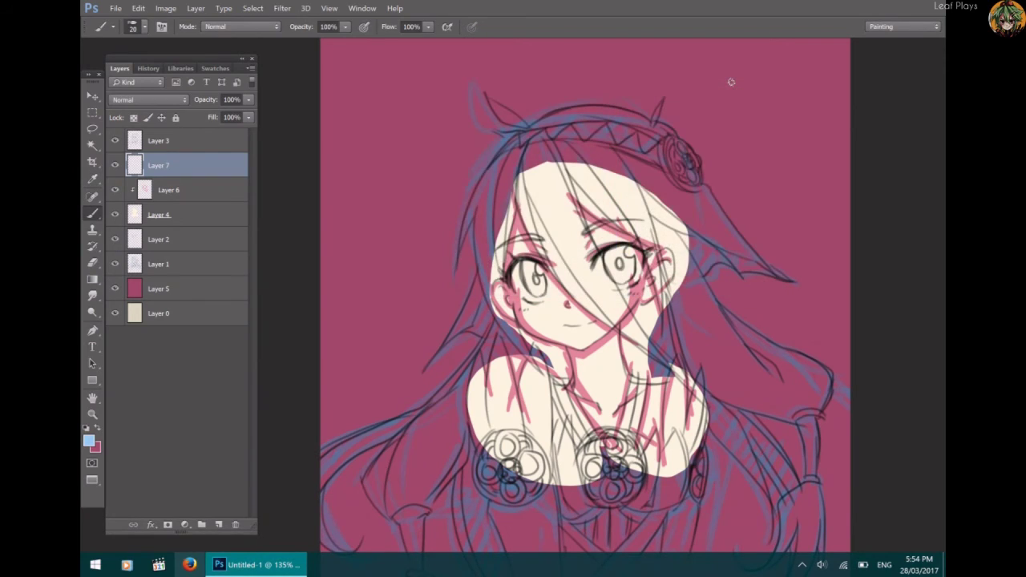
Lasso the hair section framing the face on the image's left, from crown to chin, and fill it with light blue.
key("l")
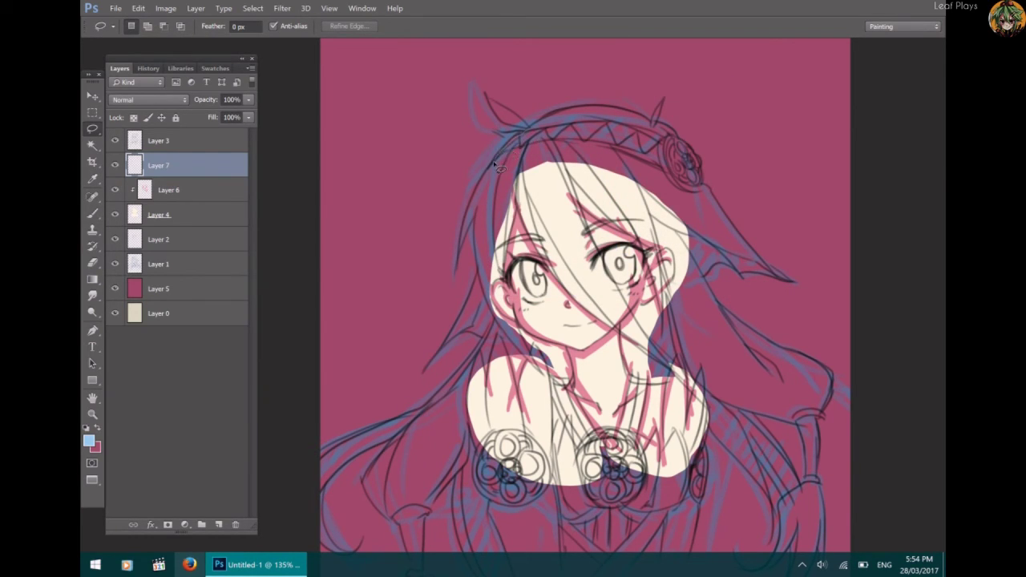
left_click_drag(493, 163, 466, 212)
left_click_drag(549, 132, 549, 107)
key("alt+BackSpace")
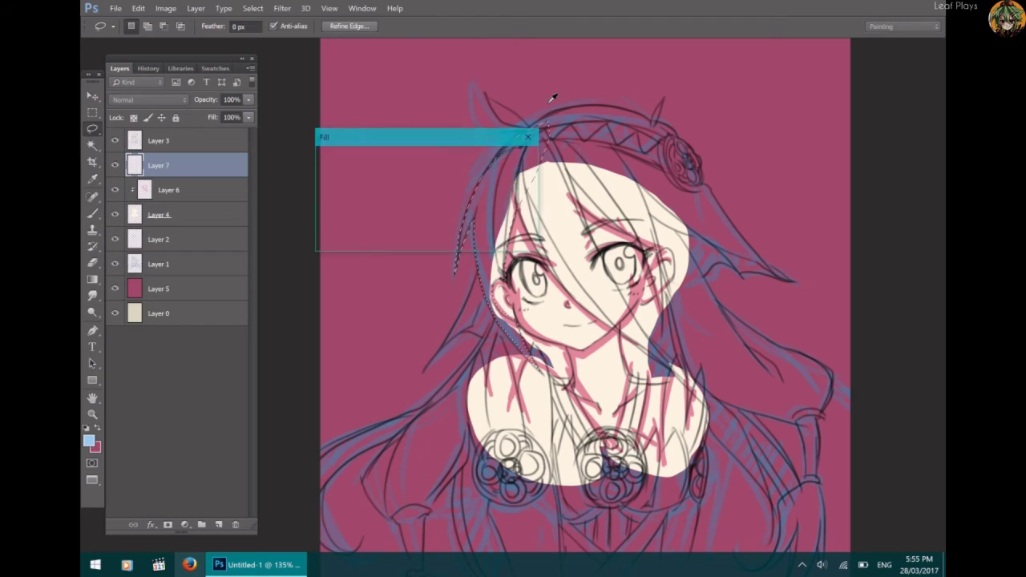
key("ctrl+d")
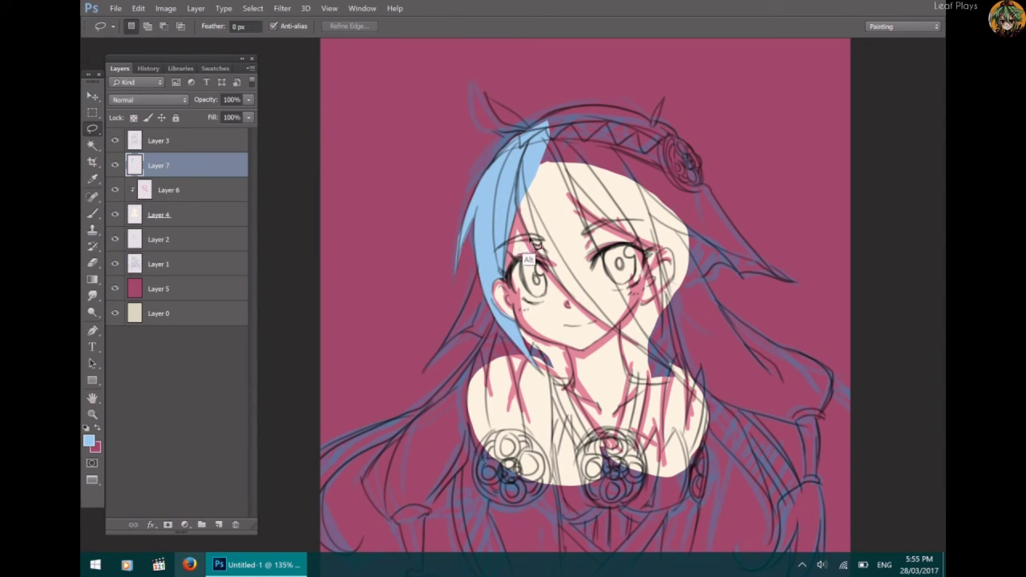
Lasso the fringe and the long hair on the image's right, including the gap beside the ear, and fill them with light blue.
left_click(537, 252, "alt")
left_click_drag(551, 136, 512, 174)
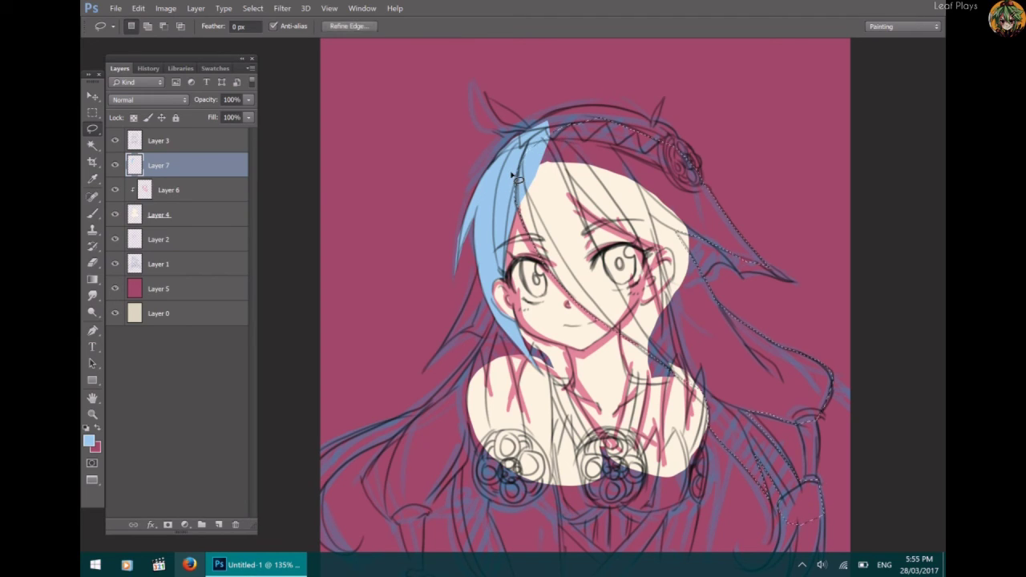
key("shift+F5")
key("Return")
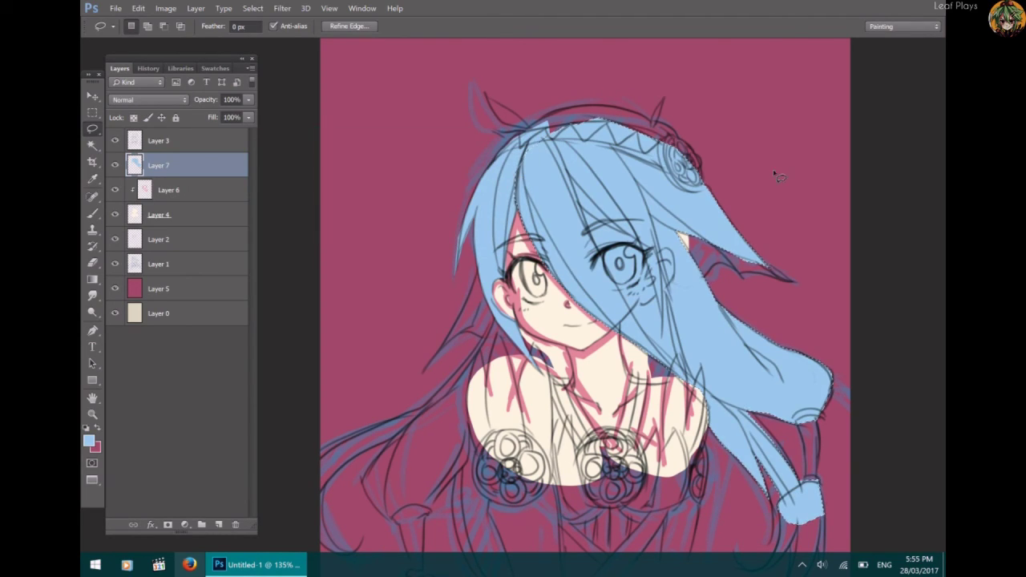
key("ctrl+d")
left_click_drag(721, 252, 667, 211)
key("shift+F5")
key("Return")
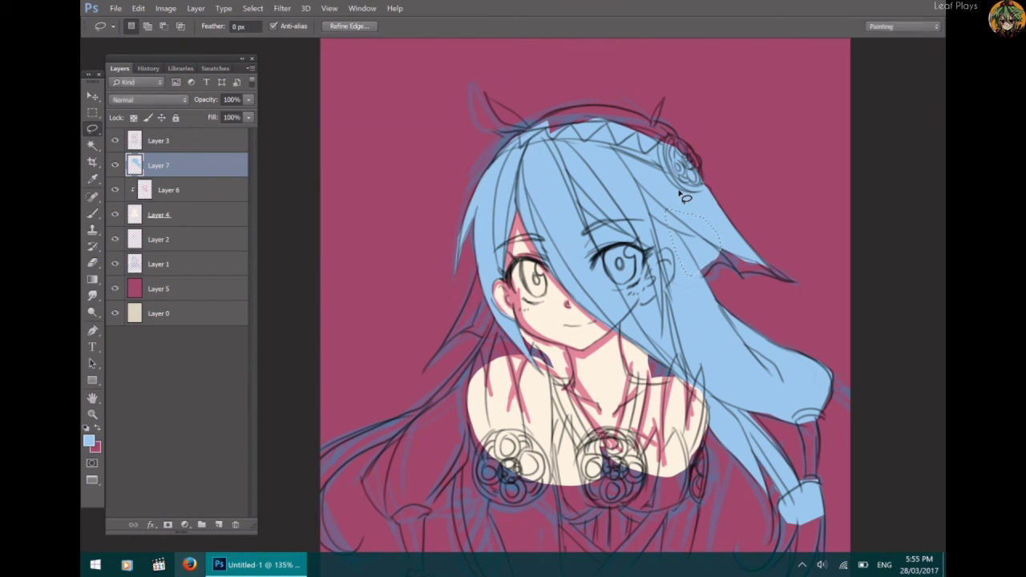
Select the face area around the eye and cheek on the image's right and delete the blue covering the skin.
left_click(520, 227)
key("alt")
left_click(581, 208, "alt")
key("Delete")
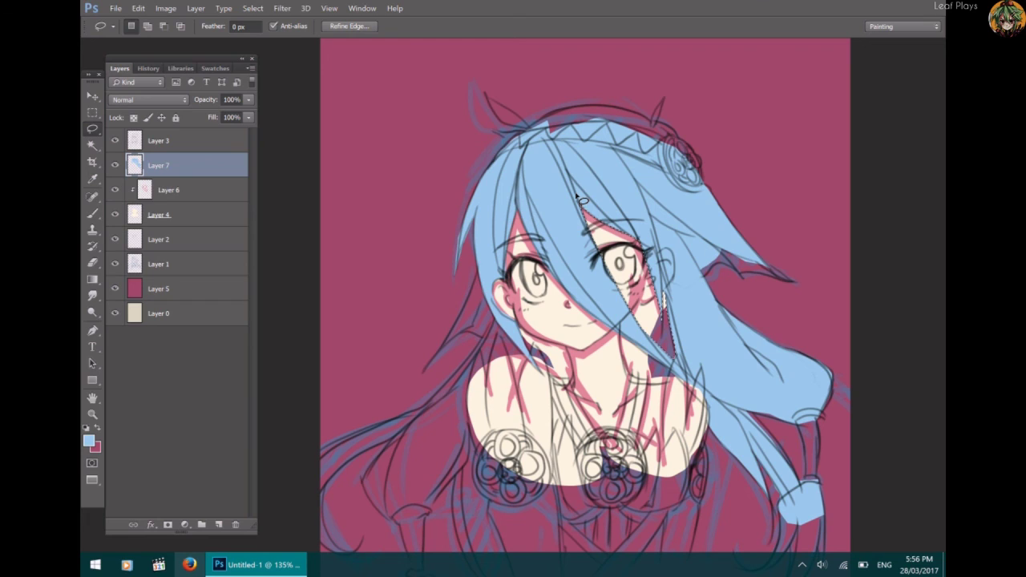
key("ctrl+d")
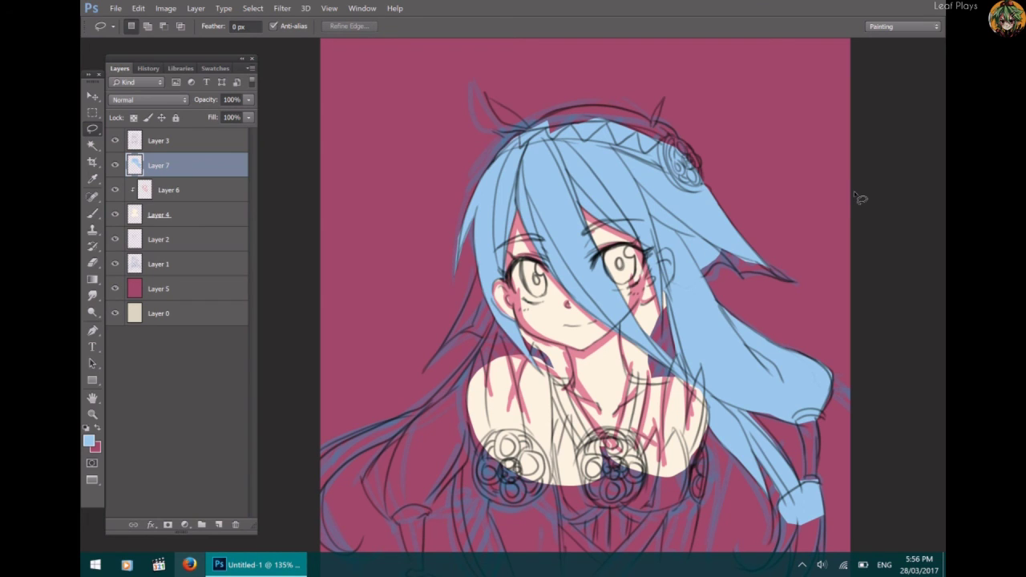
Brush light blue onto the strand tip below the hair band and the long lock beside the shoulder on the image's left.
scroll(858, 197, "down", 3)
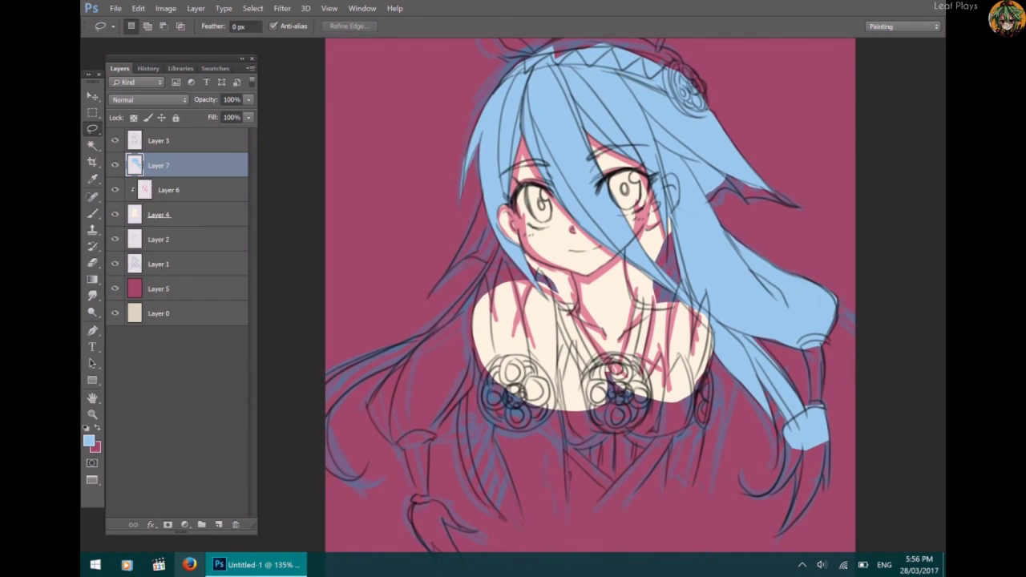
key("b")
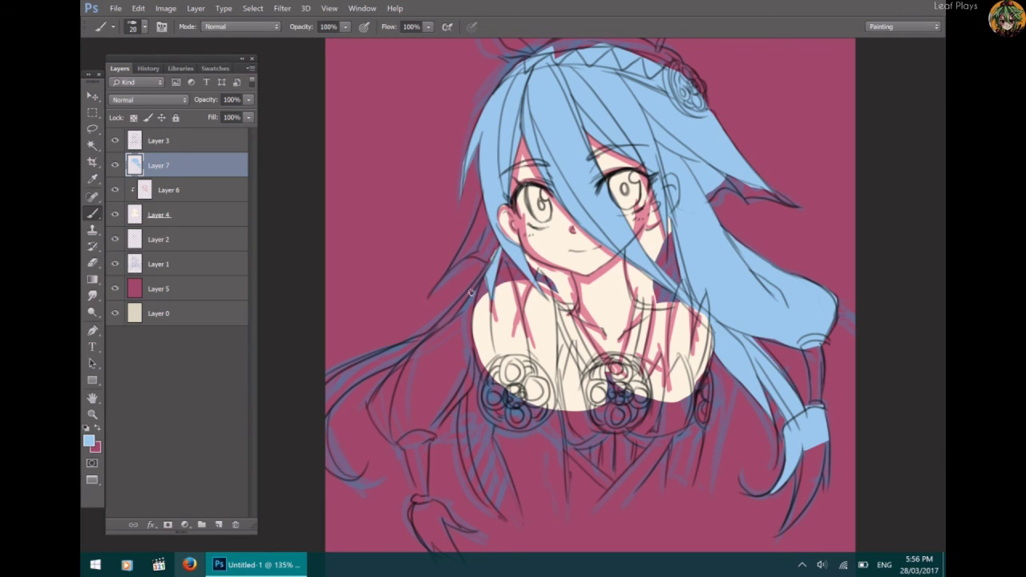
left_click_drag(491, 258, 454, 318)
left_click_drag(437, 335, 482, 278)
mouse_move(439, 343)
left_mouse_down()
mouse_move(377, 391)
mouse_move(389, 438)
mouse_move(380, 401)
mouse_move(451, 323)
mouse_move(464, 392)
mouse_move(482, 344)
left_mouse_up()
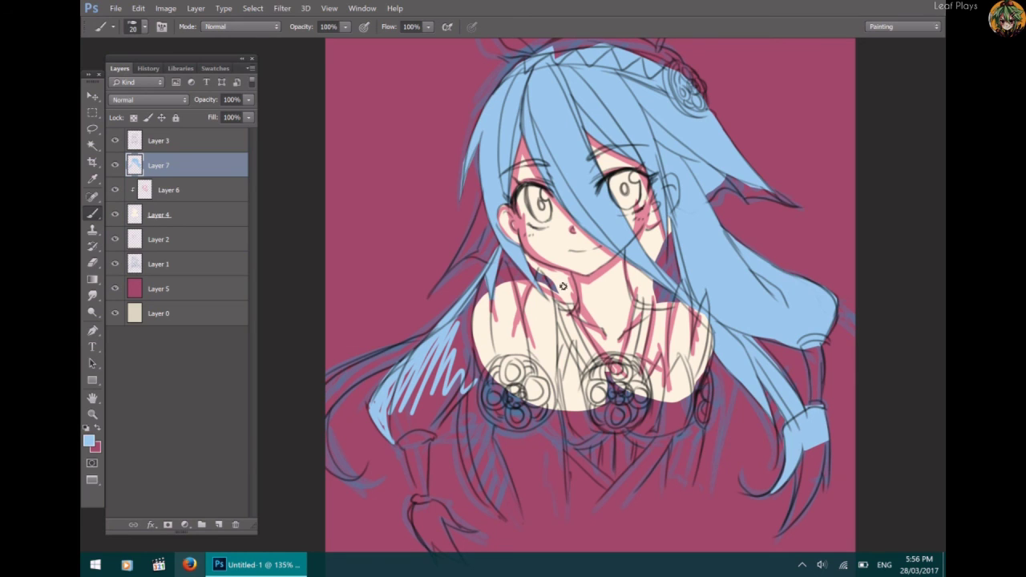
Save the drawing as a Photoshop file named AzuraSketch in the Camera Roll folder.
scroll(563, 286, "down", 2)
scroll(611, 321, "down", 1)
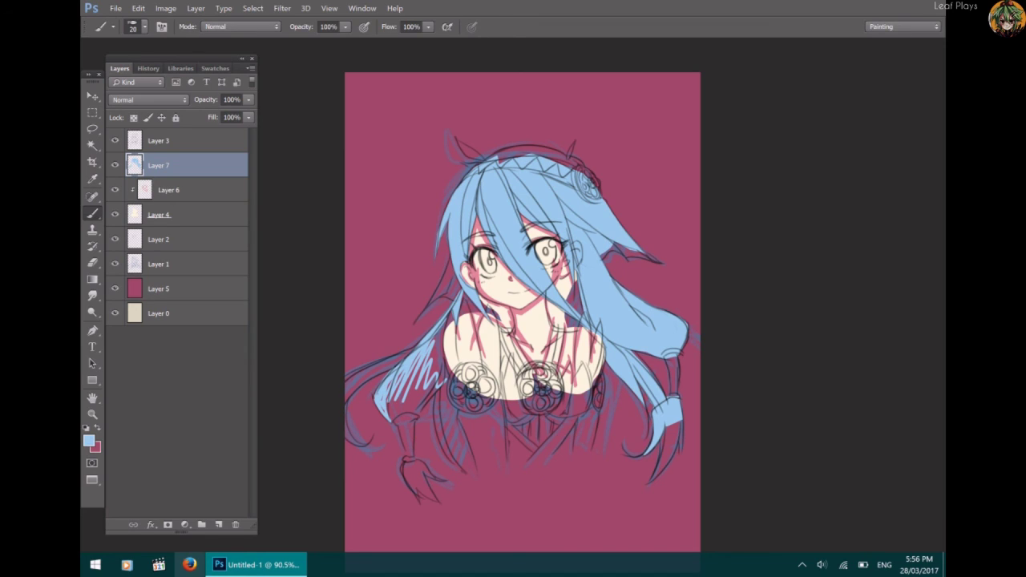
left_click(115, 9)
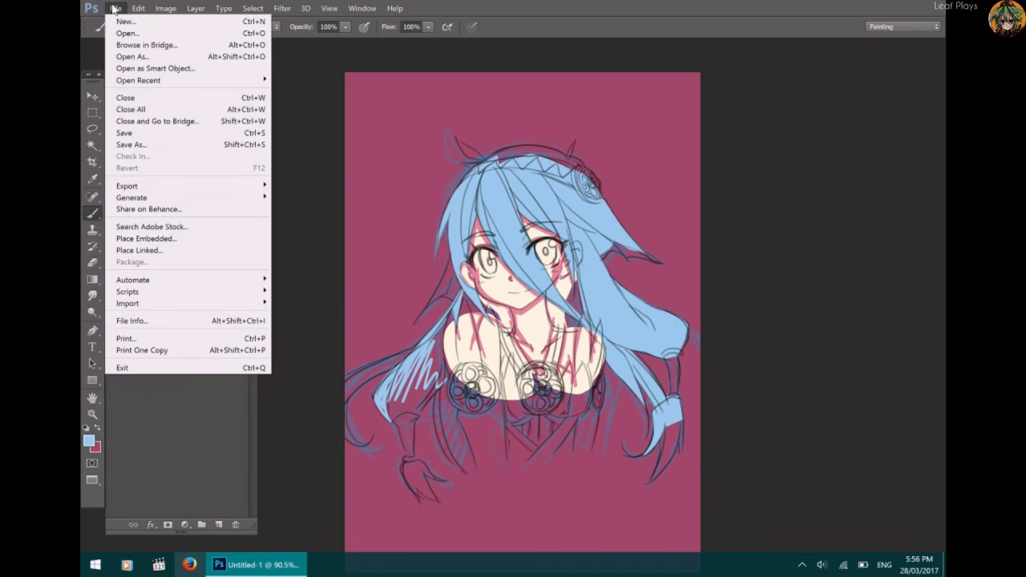
left_click(136, 135)
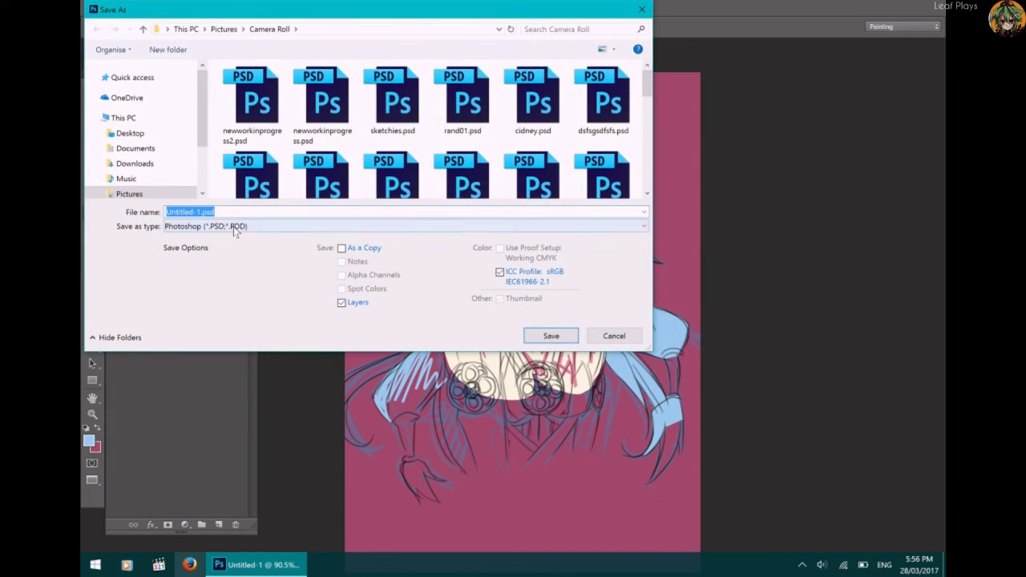
type("Azura")
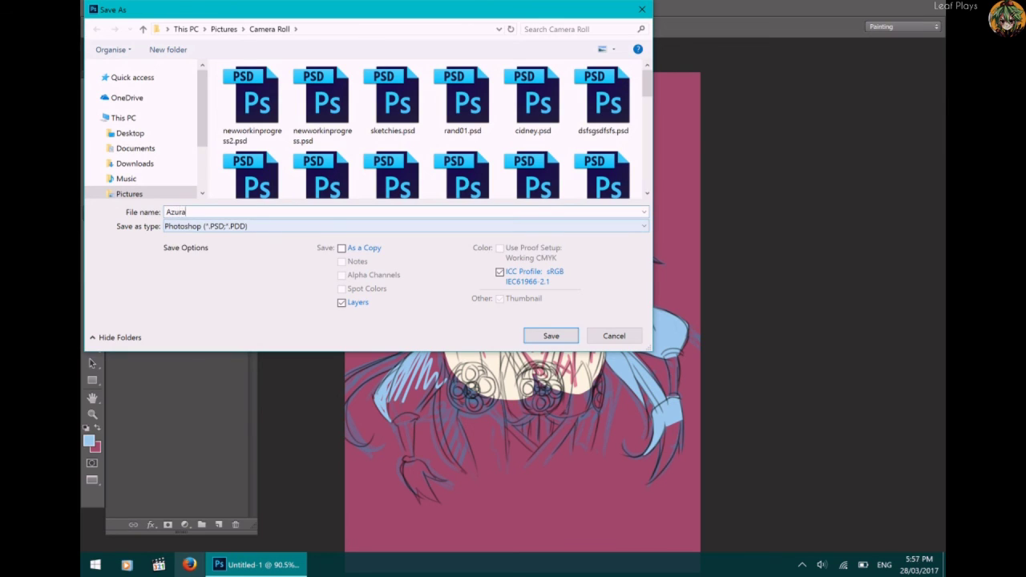
type("Sketch")
key("Return")
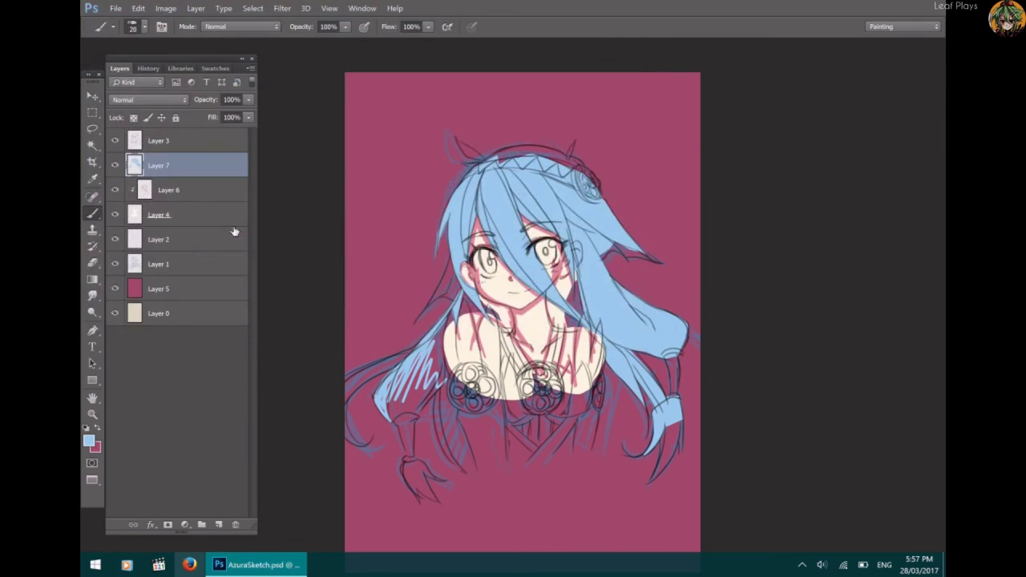